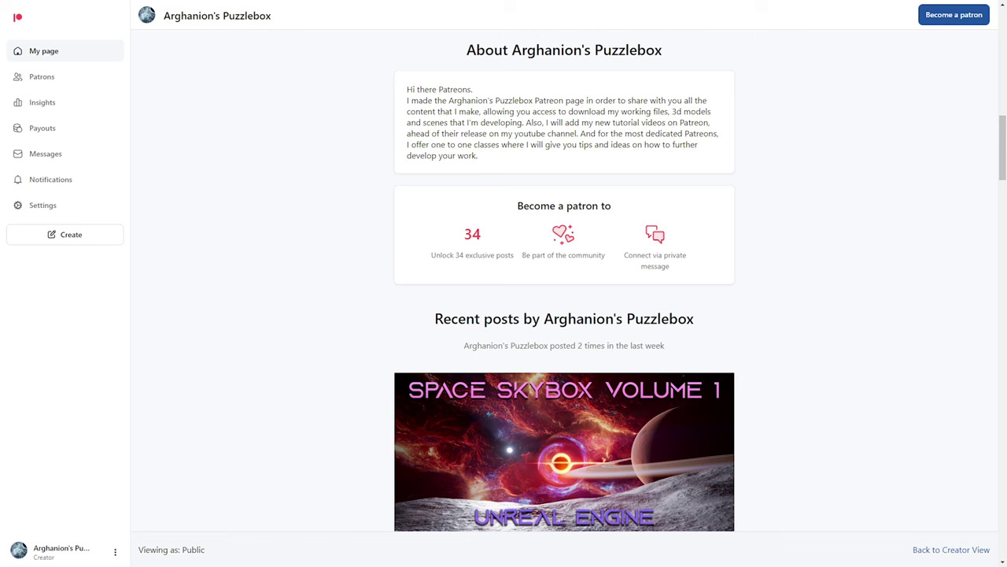
{"action": "left_click_drag", "start_coordinate": [1002, 151], "coordinate": [1003, 416]}
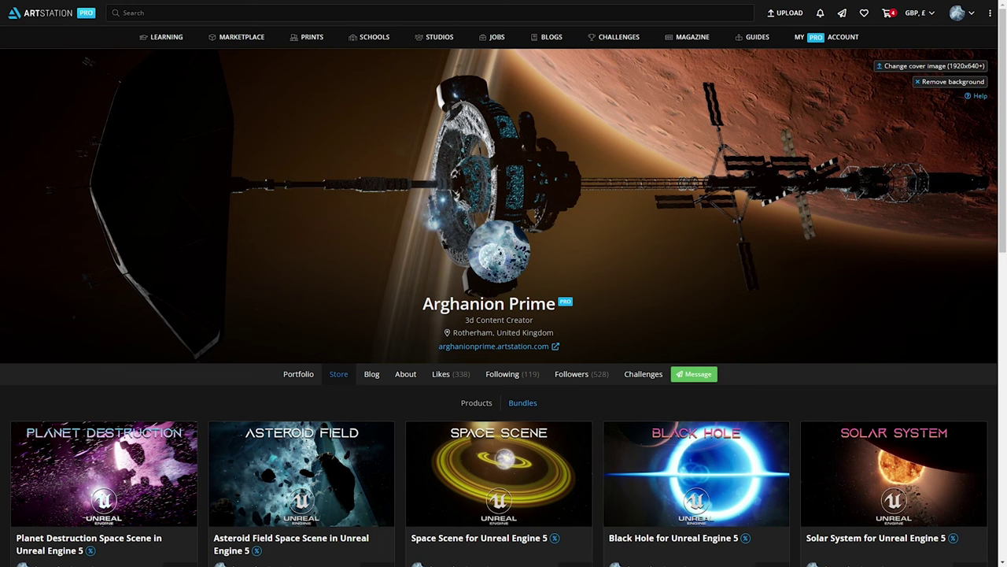
{"action": "left_click_drag", "start_coordinate": [1003, 75], "coordinate": [1004, 387]}
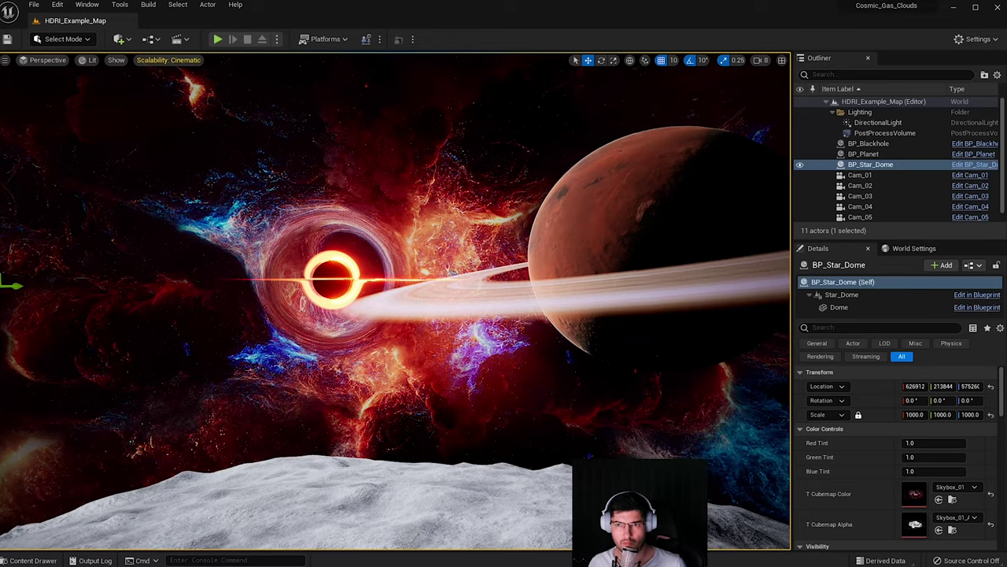
- Examine the space scene in HDRI_Example_Map from several angles, covering the black hole, ringed planet and surrounding nebula sky
{"action": "right_click_drag", "start_coordinate": [356, 234], "coordinate": [413, 234]}
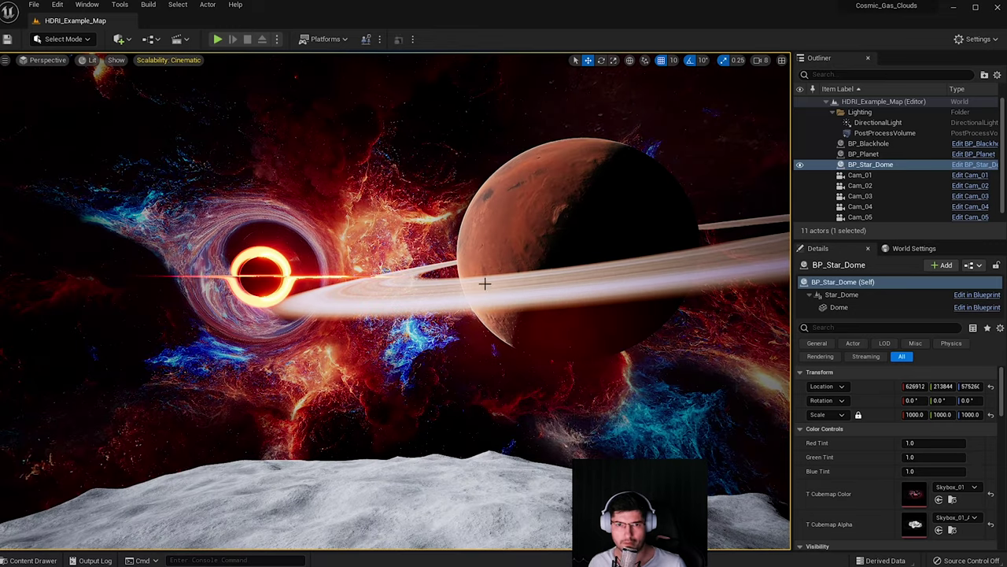
{"action": "right_click_drag", "start_coordinate": [358, 254], "coordinate": [384, 254]}
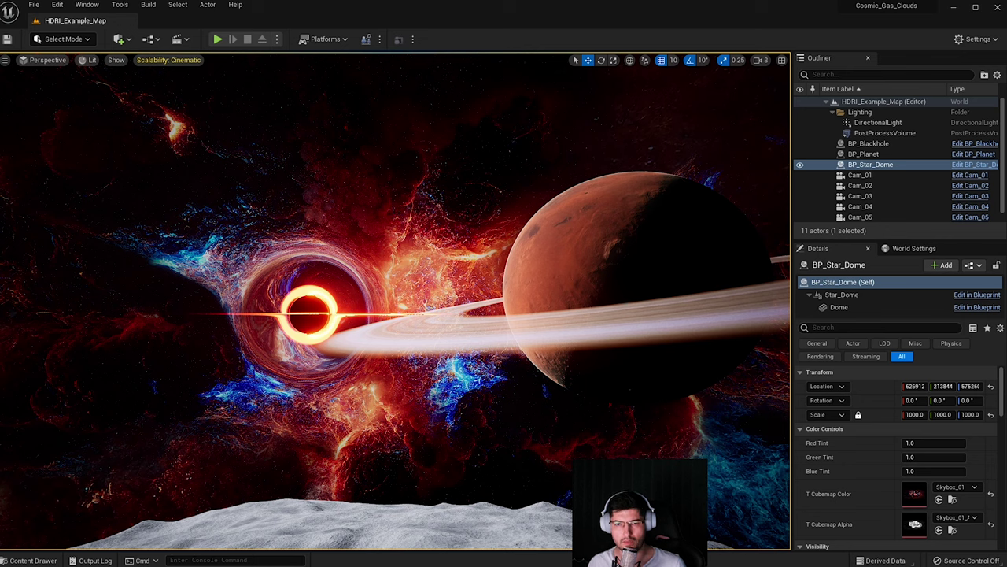
{"action": "right_click_drag", "start_coordinate": [356, 233], "coordinate": [356, 234]}
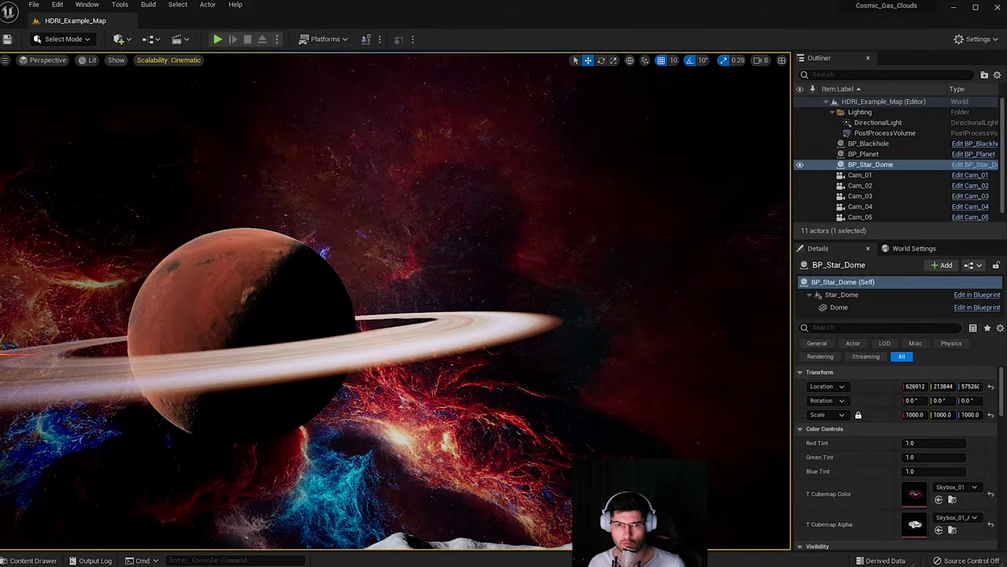
{"action": "right_click_drag", "start_coordinate": [391, 299], "coordinate": [391, 299]}
{"action": "left_click", "coordinate": [540, 255]}
{"action": "right_click_drag", "start_coordinate": [541, 255], "coordinate": [541, 255]}
{"action": "left_click", "coordinate": [516, 217]}
{"action": "right_click_drag", "start_coordinate": [516, 218], "coordinate": [515, 217]}
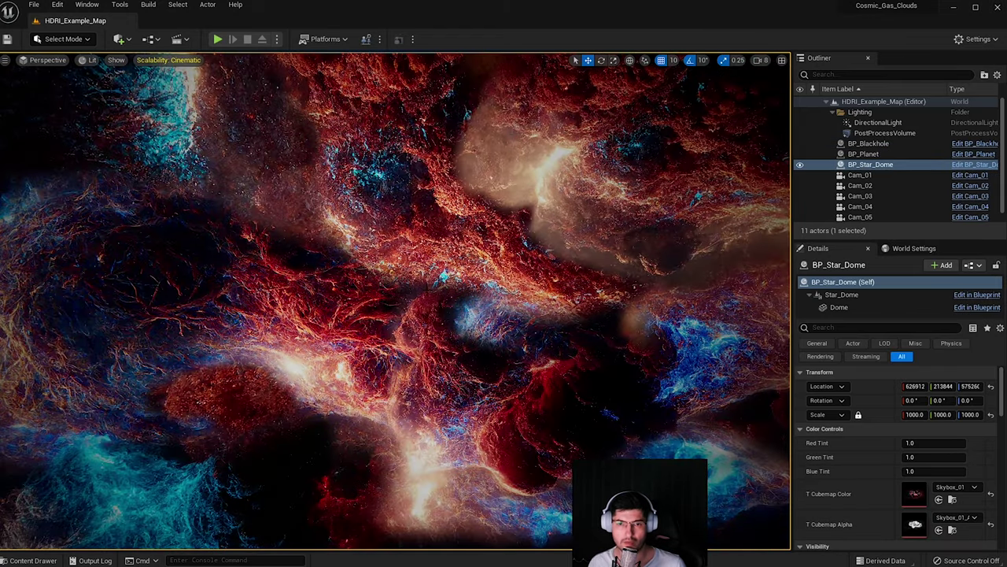
{"action": "right_click_drag", "start_coordinate": [356, 233], "coordinate": [356, 234]}
{"action": "right_click_drag", "start_coordinate": [359, 314], "coordinate": [360, 314]}
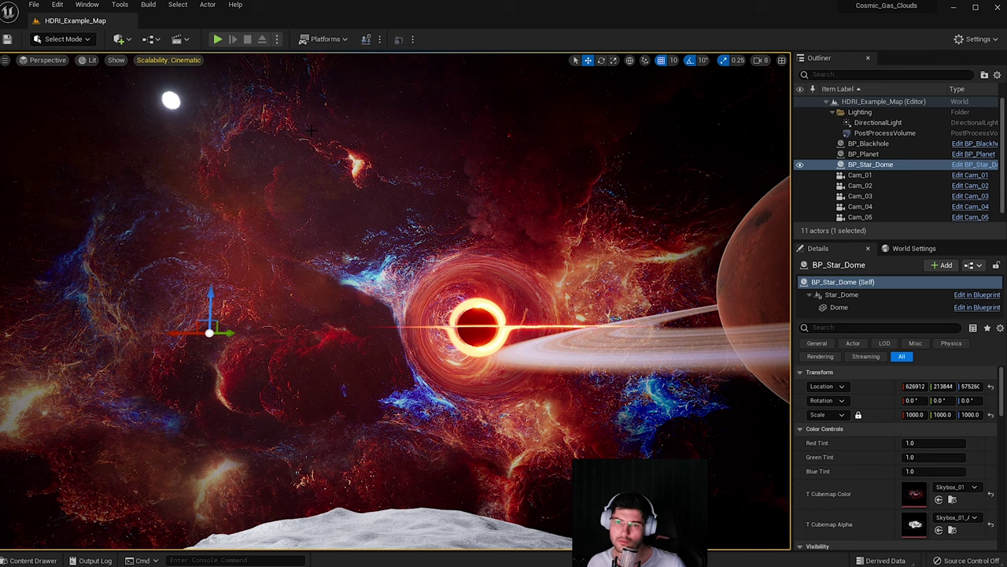
{"action": "right_click_drag", "start_coordinate": [367, 150], "coordinate": [294, 119]}
{"action": "right_click_drag", "start_coordinate": [477, 232], "coordinate": [460, 224]}
{"action": "right_click_drag", "start_coordinate": [417, 264], "coordinate": [86, 283]}
{"action": "right_click_drag", "start_coordinate": [362, 252], "coordinate": [113, 71]}
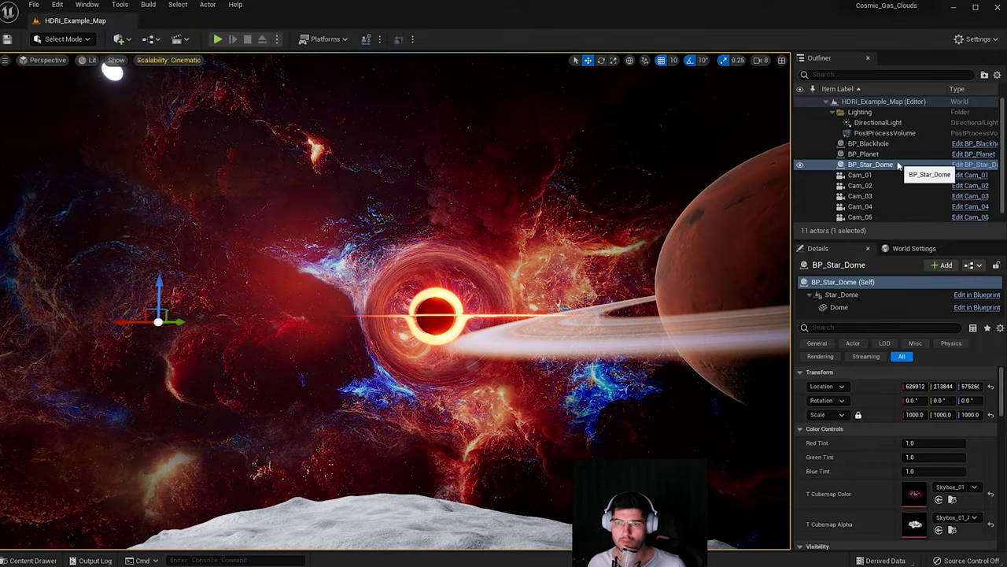
- Select the cameras Cam_01 through Cam_05 together to preview their views
{"action": "scroll", "coordinate": [885, 163], "scroll_direction": "down", "scroll_amount": 1}
{"action": "left_click", "coordinate": [883, 164]}
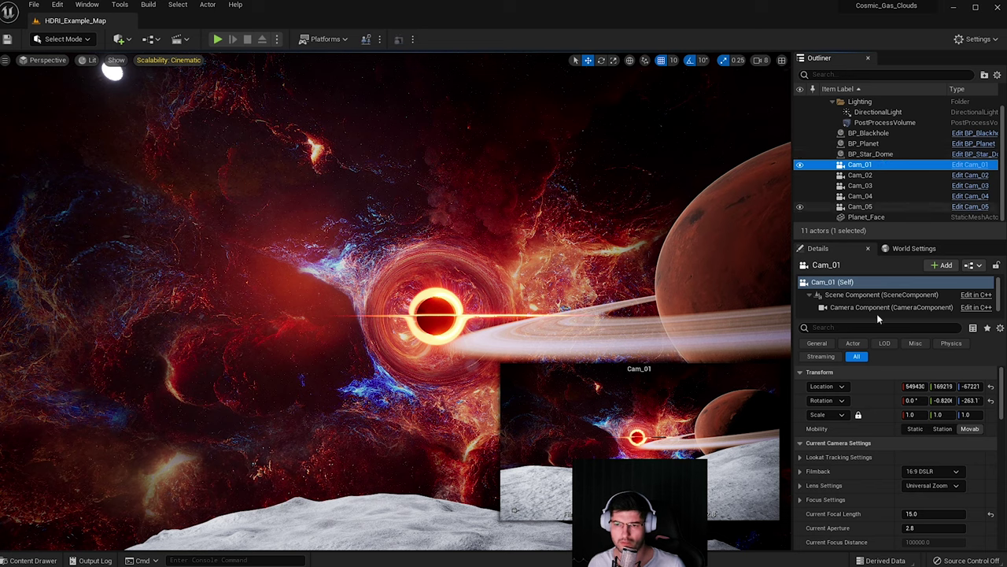
{"action": "left_click", "coordinate": [856, 207], "text": "shift"}
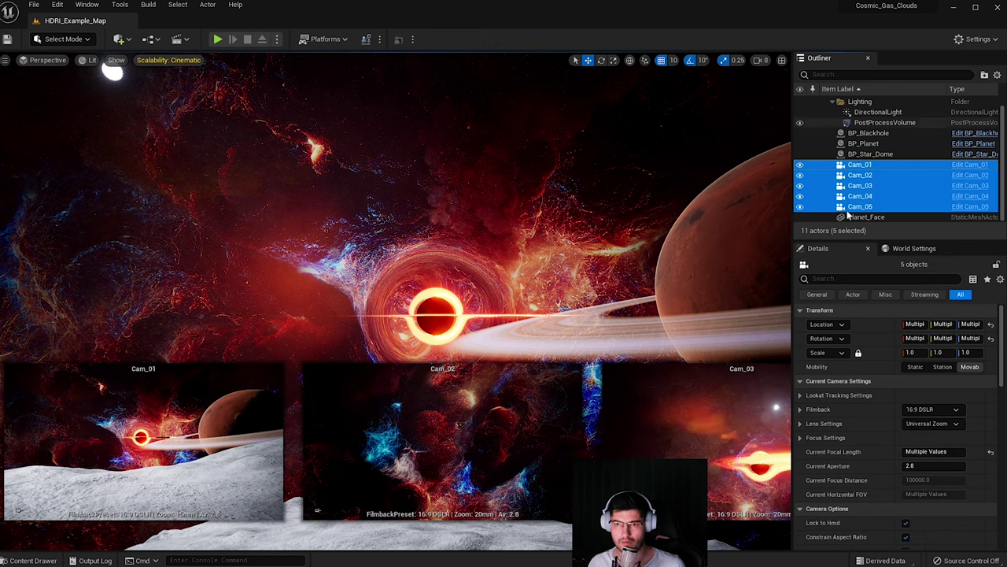
{"action": "left_click", "coordinate": [860, 164]}
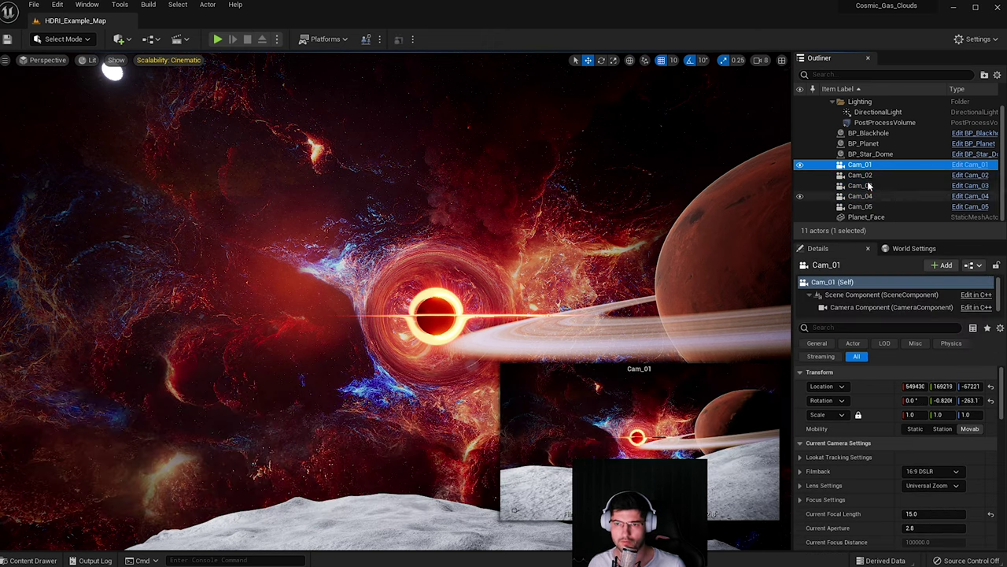
{"action": "left_click", "coordinate": [860, 185], "text": "shift"}
{"action": "left_click", "coordinate": [865, 206], "text": "shift"}
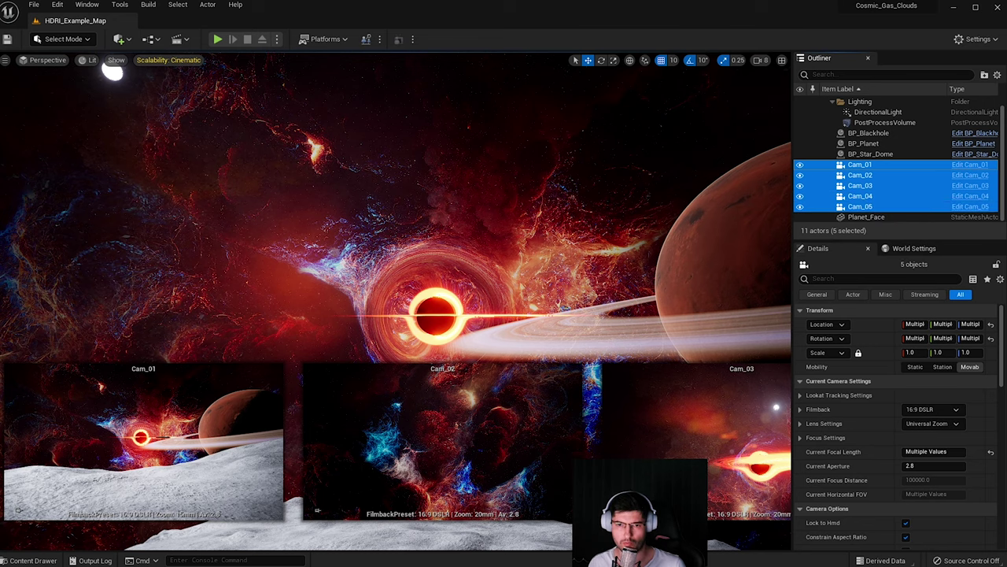
- Pin the previews of Cam_01, Cam_02 and Cam_03, select BP_Star_Dome and look across the scene
{"action": "left_click", "coordinate": [860, 164]}
{"action": "left_click", "coordinate": [862, 185], "text": "shift"}
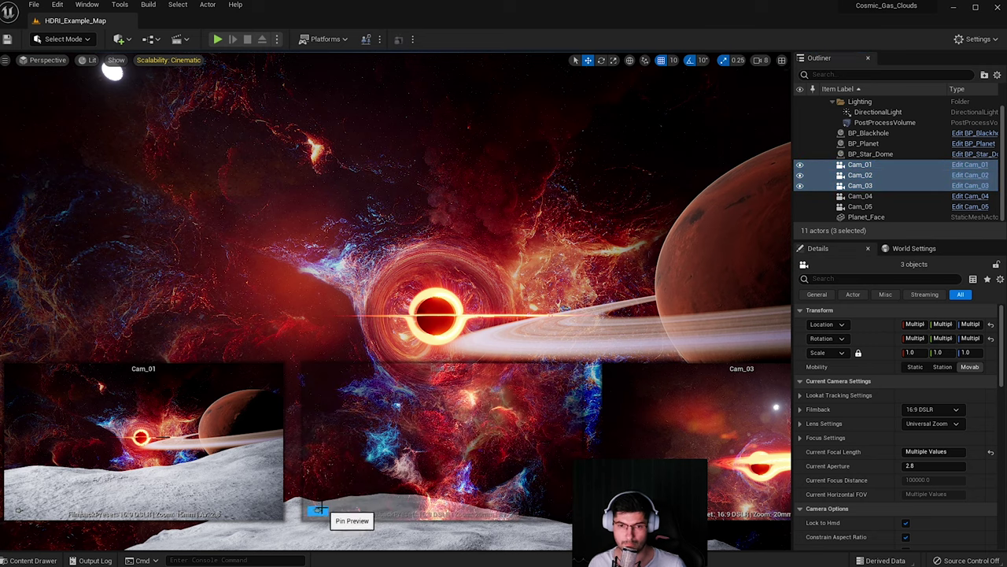
{"action": "left_click", "coordinate": [19, 510]}
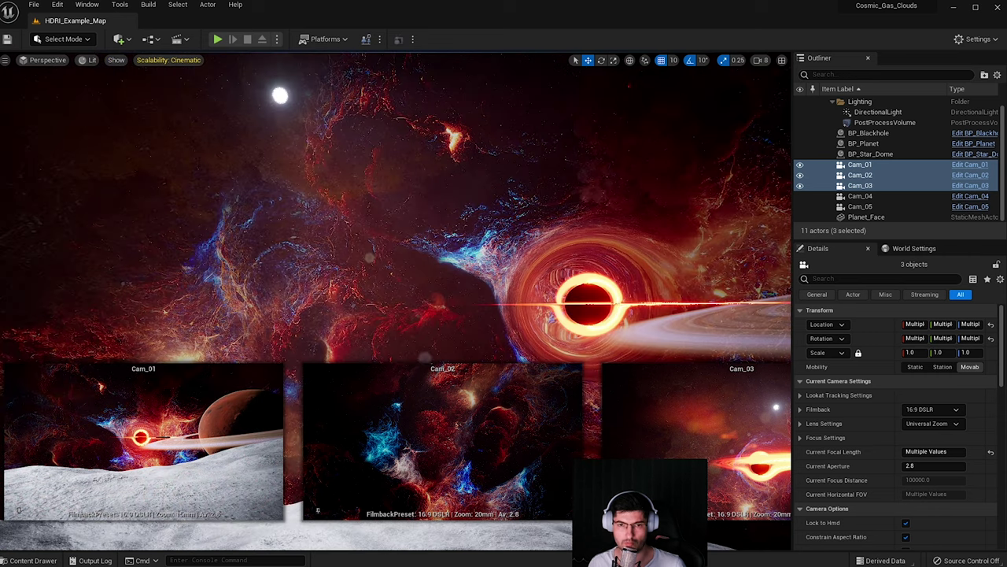
{"action": "left_click", "coordinate": [538, 231]}
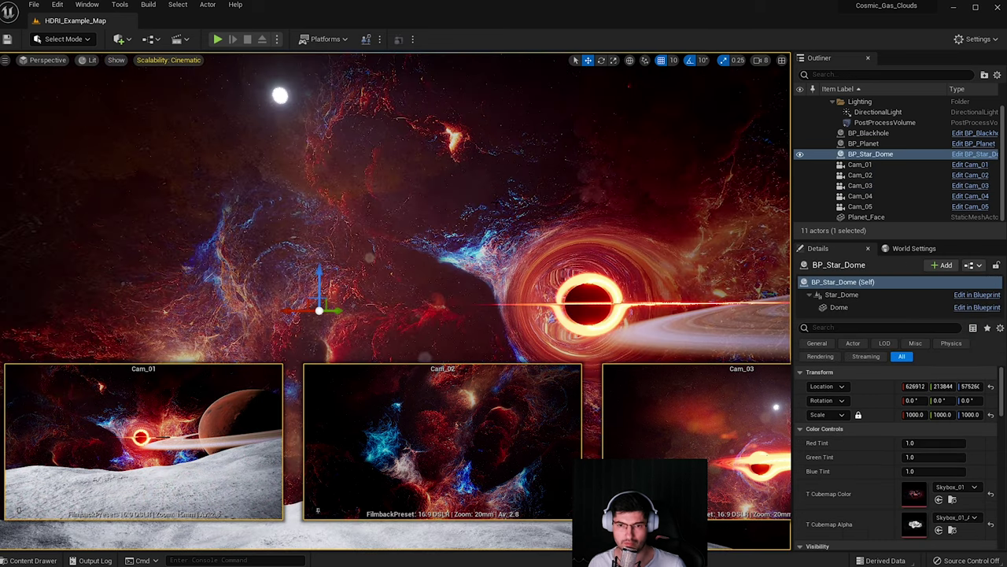
{"action": "right_click_drag", "start_coordinate": [552, 279], "coordinate": [722, 275]}
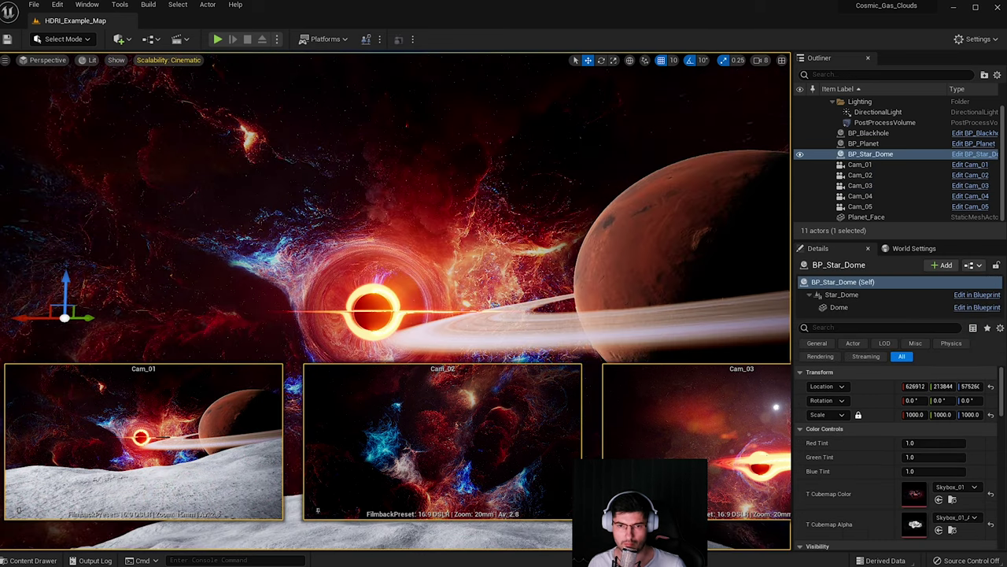
- Select Cam_02 and move it along its Y axis in the scene
{"action": "left_click", "coordinate": [859, 164]}
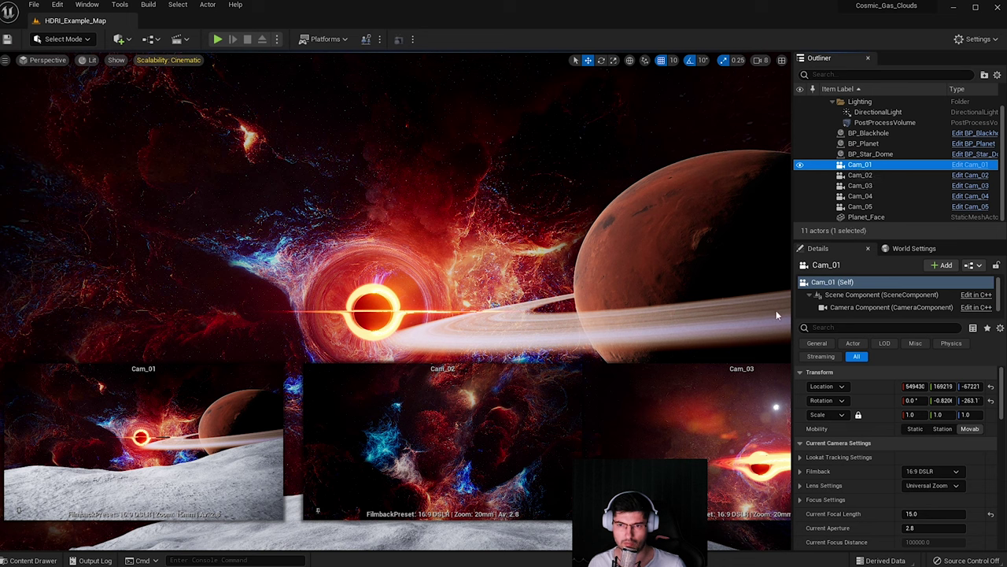
{"action": "left_click", "coordinate": [862, 196]}
{"action": "left_click", "coordinate": [860, 175]}
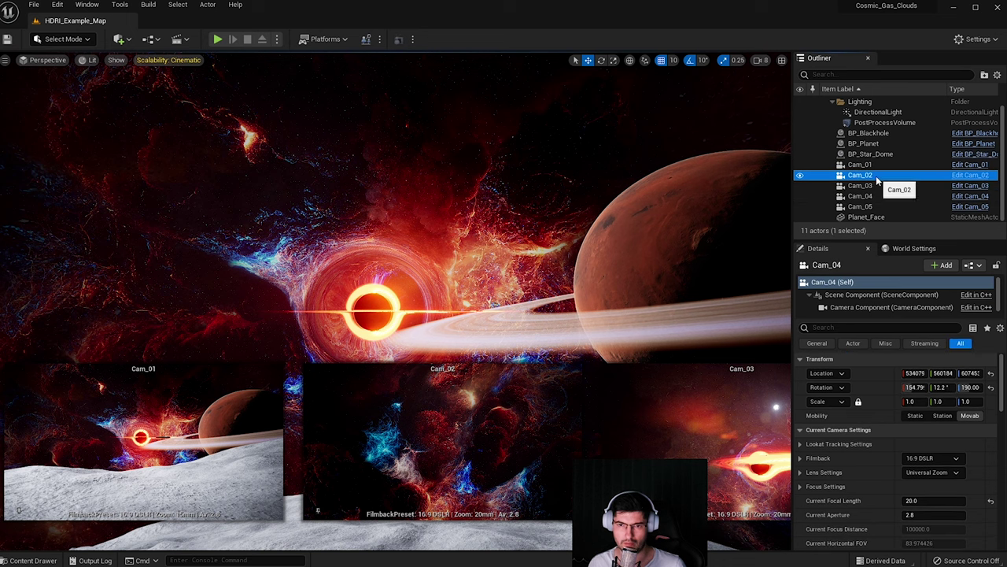
{"action": "right_click_drag", "start_coordinate": [614, 236], "coordinate": [772, 233]}
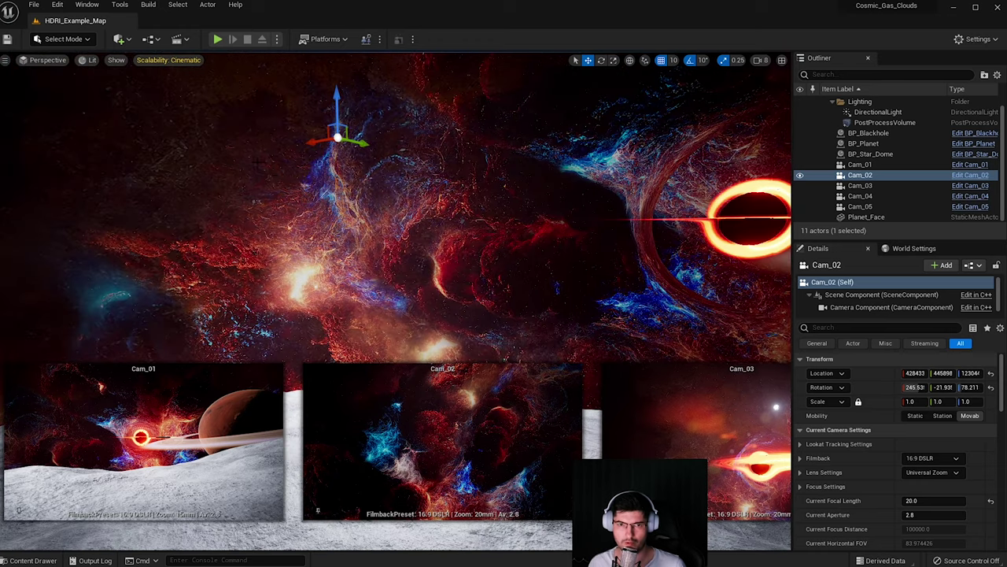
{"action": "left_click_drag", "start_coordinate": [363, 140], "coordinate": [520, 180]}
- Select Cam_03 and move it along the Y axis, checking the change in its pinned preview
{"action": "left_click", "coordinate": [860, 185]}
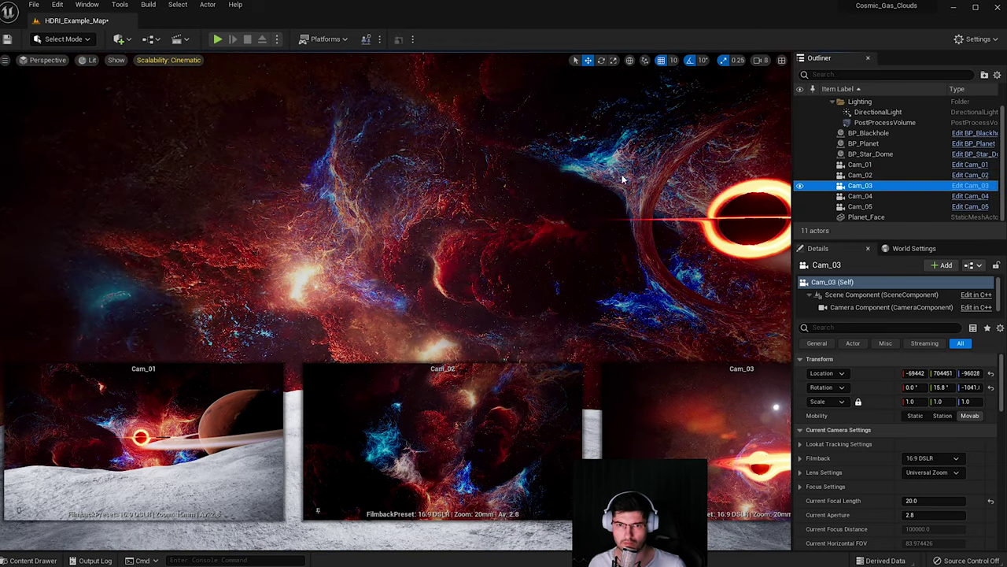
{"action": "key", "text": "f"}
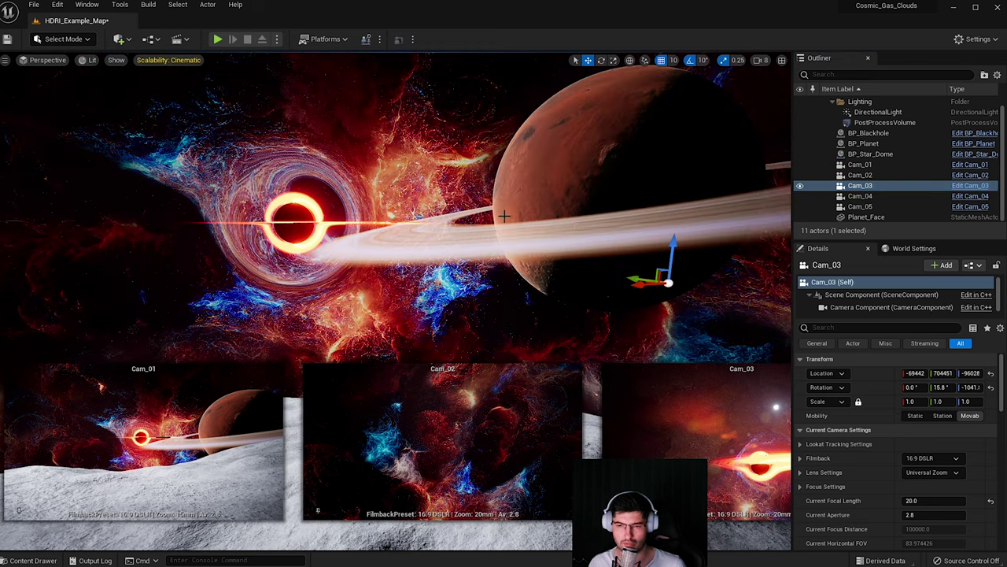
{"action": "right_click_drag", "start_coordinate": [409, 228], "coordinate": [283, 221]}
{"action": "right_click_drag", "start_coordinate": [482, 358], "coordinate": [598, 360]}
{"action": "key", "text": "f"}
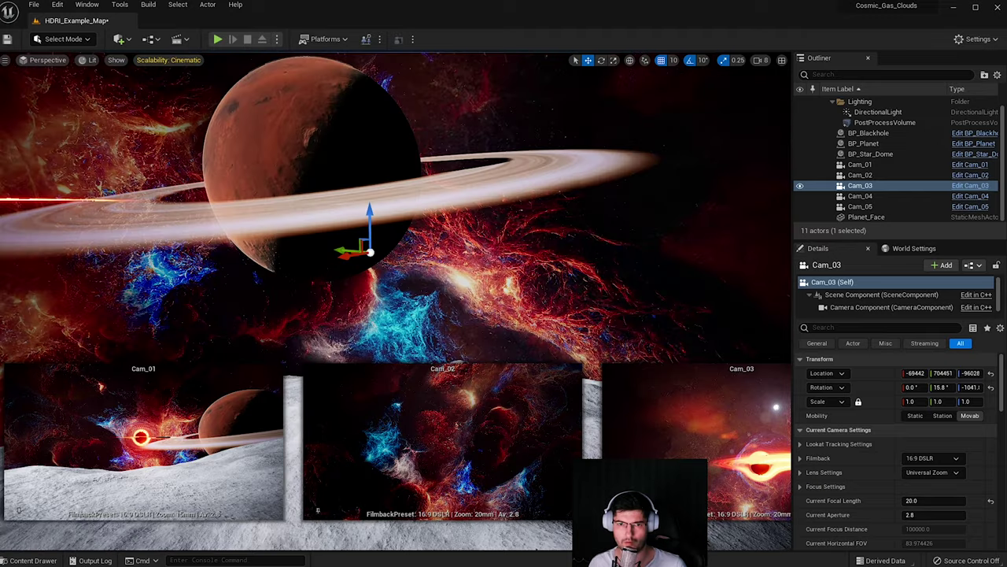
{"action": "left_click_drag", "start_coordinate": [344, 250], "coordinate": [270, 230]}
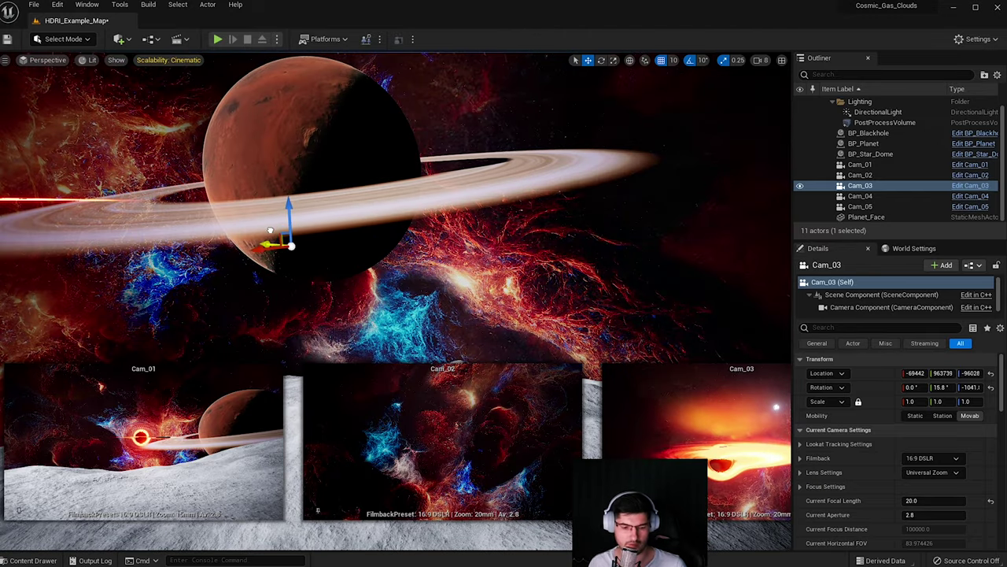
{"action": "right_click_drag", "start_coordinate": [271, 232], "coordinate": [187, 226]}
{"action": "right_click_drag", "start_coordinate": [110, 229], "coordinate": [63, 229]}
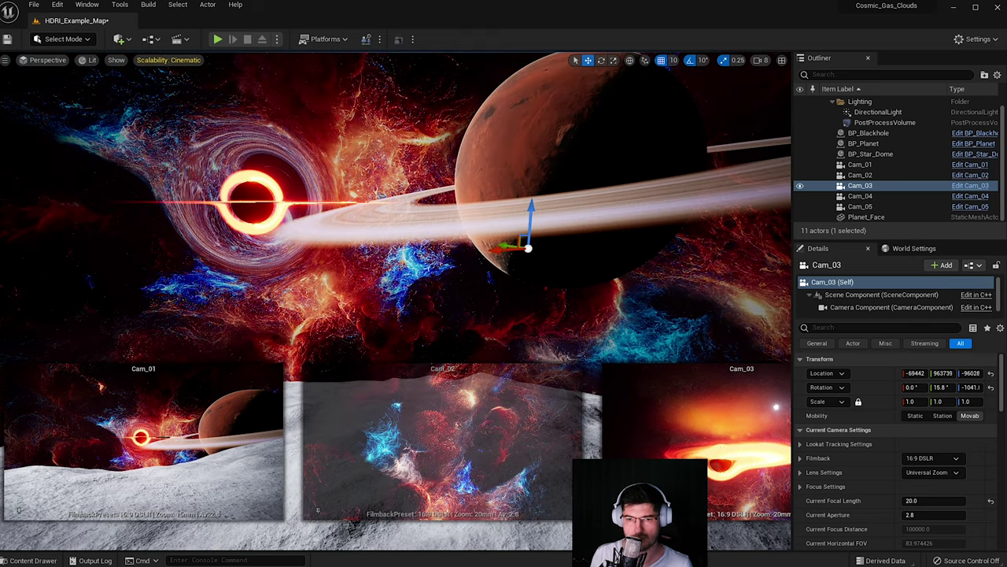
- Unpin the camera previews and deselect Cam_03
{"action": "left_click", "coordinate": [318, 510]}
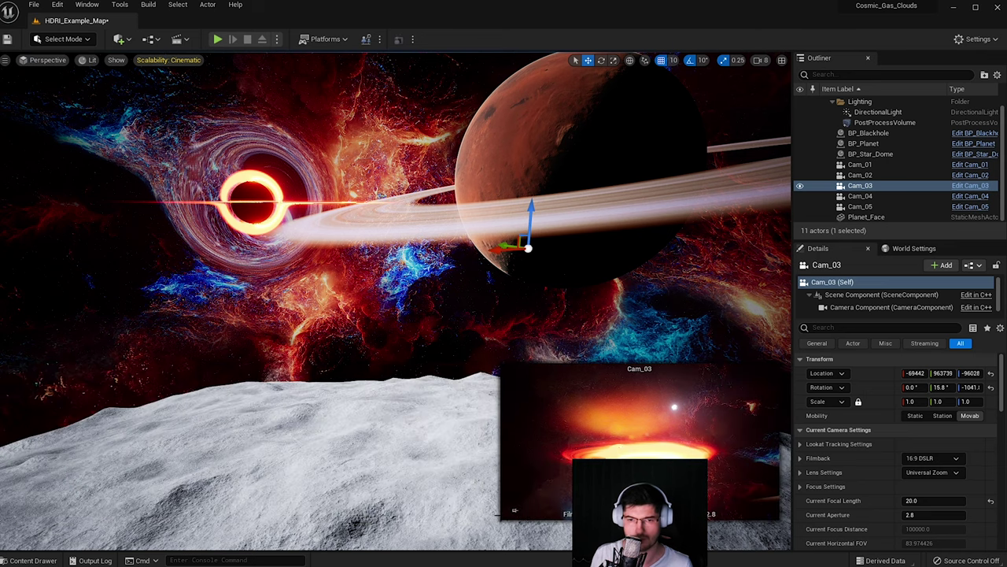
{"action": "left_click", "coordinate": [477, 415]}
{"action": "right_click_drag", "start_coordinate": [477, 416], "coordinate": [453, 413]}
- Delete all five cameras, Cam_01 through Cam_05, from the level
{"action": "left_click", "coordinate": [857, 165]}
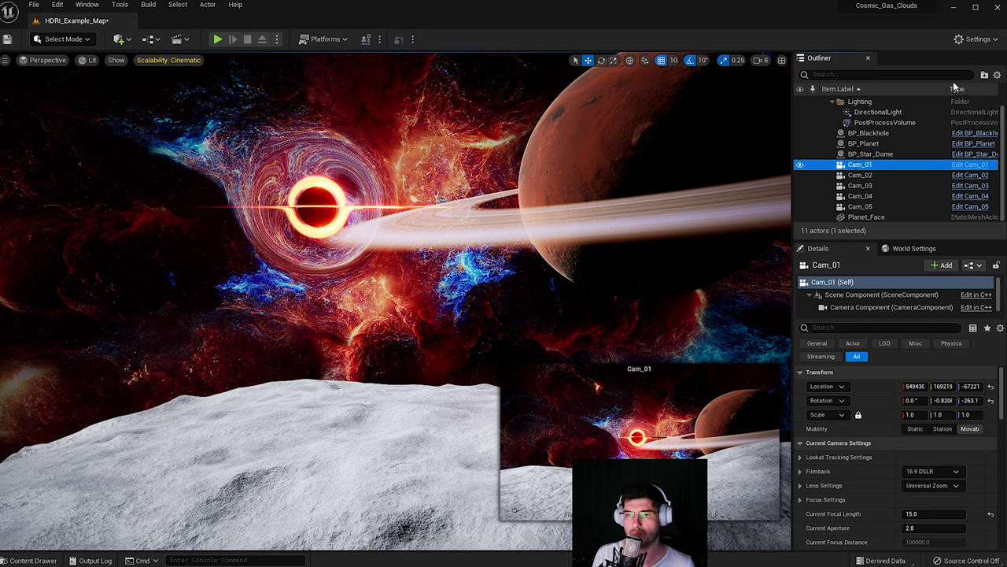
{"action": "right_click_drag", "start_coordinate": [558, 187], "coordinate": [547, 164]}
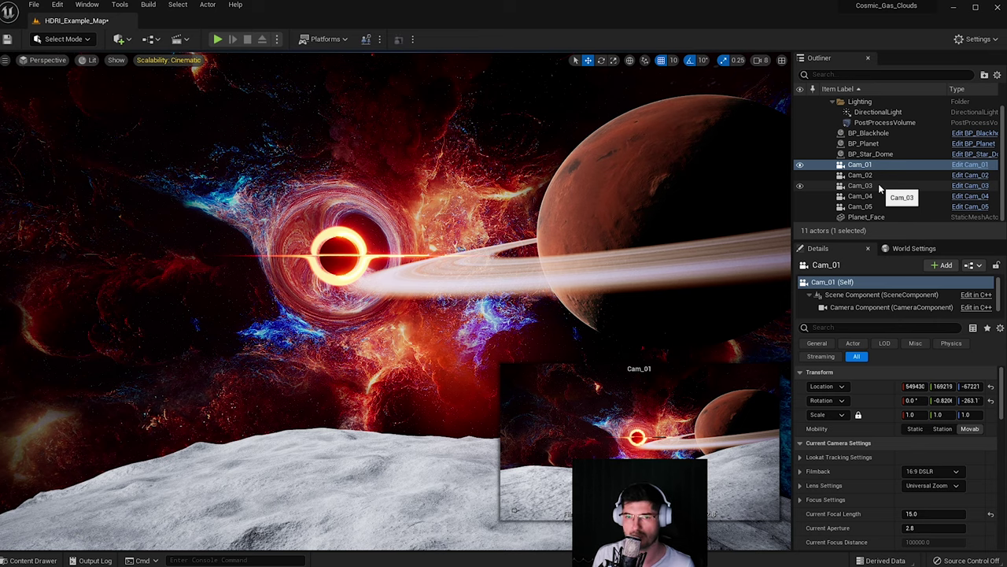
{"action": "right_click_drag", "start_coordinate": [528, 190], "coordinate": [488, 179]}
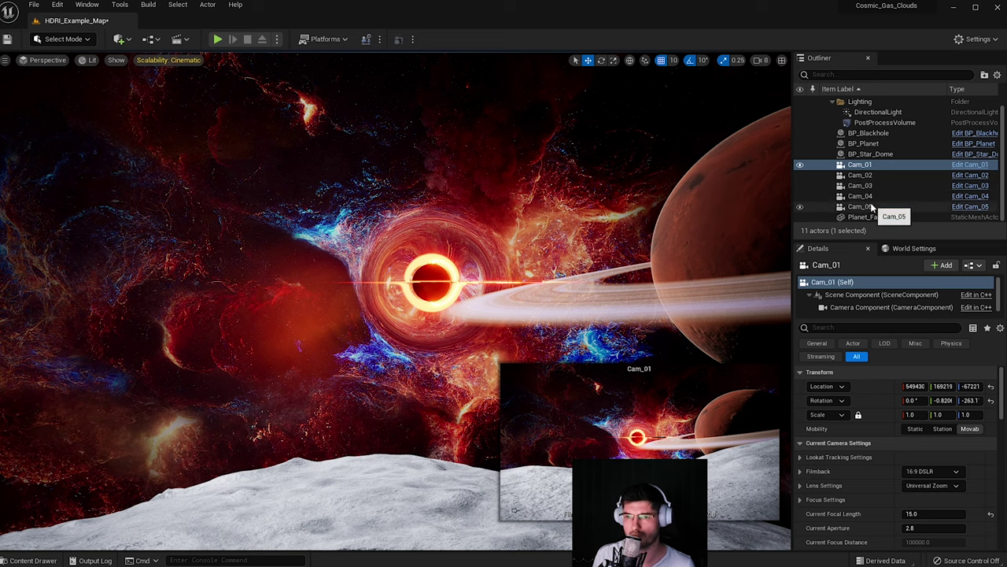
{"action": "left_click", "coordinate": [865, 206], "text": "shift"}
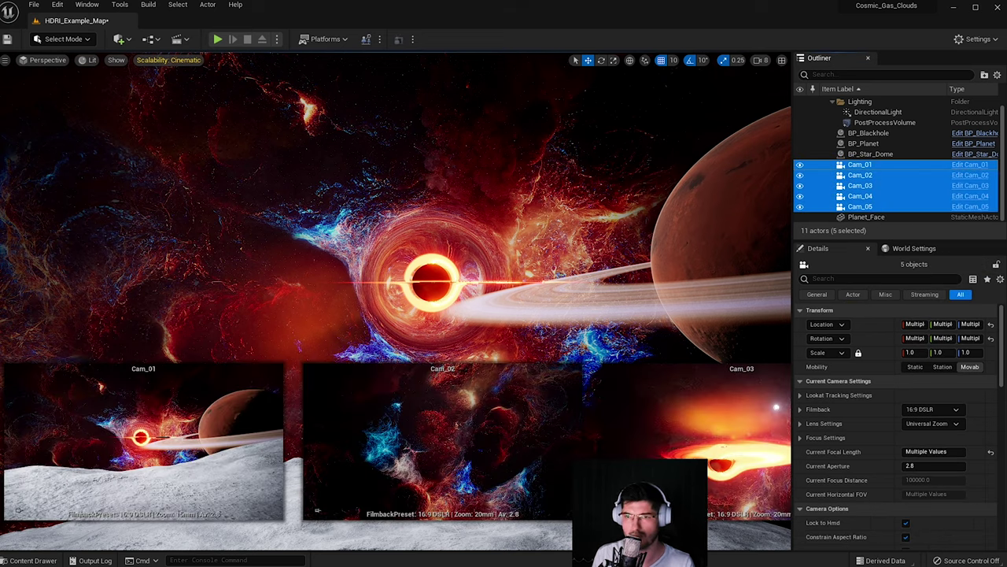
{"action": "key", "text": "Delete"}
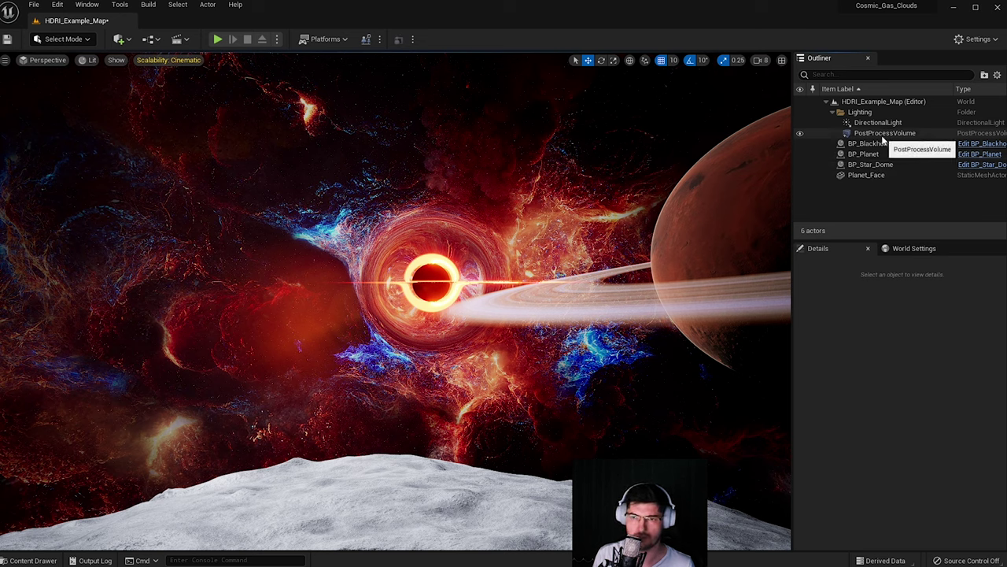
- Select the PostProcessVolume in the Lighting folder and locate its actor type among the addable Visual Effects actors
{"action": "left_click", "coordinate": [883, 134]}
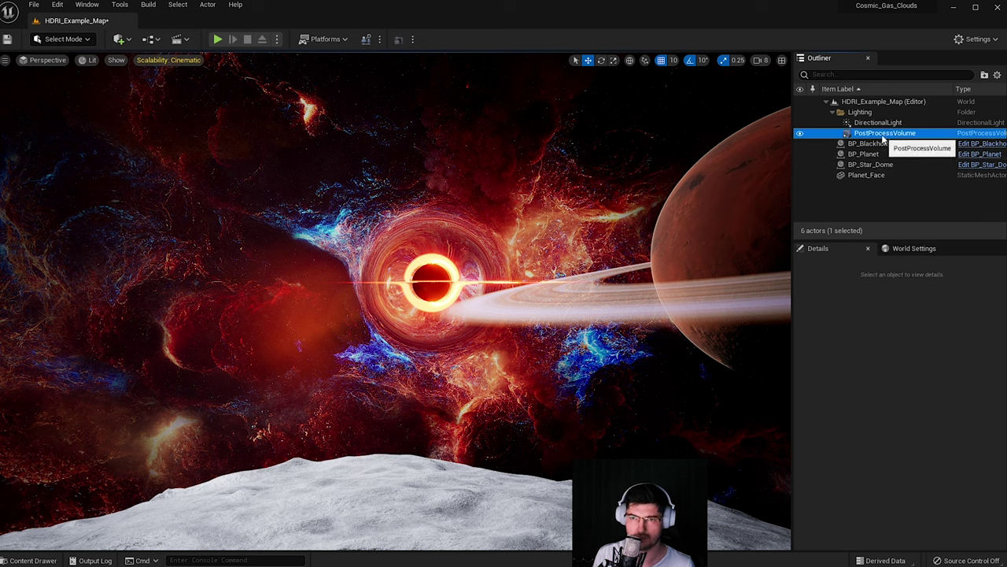
{"action": "left_click", "coordinate": [122, 40]}
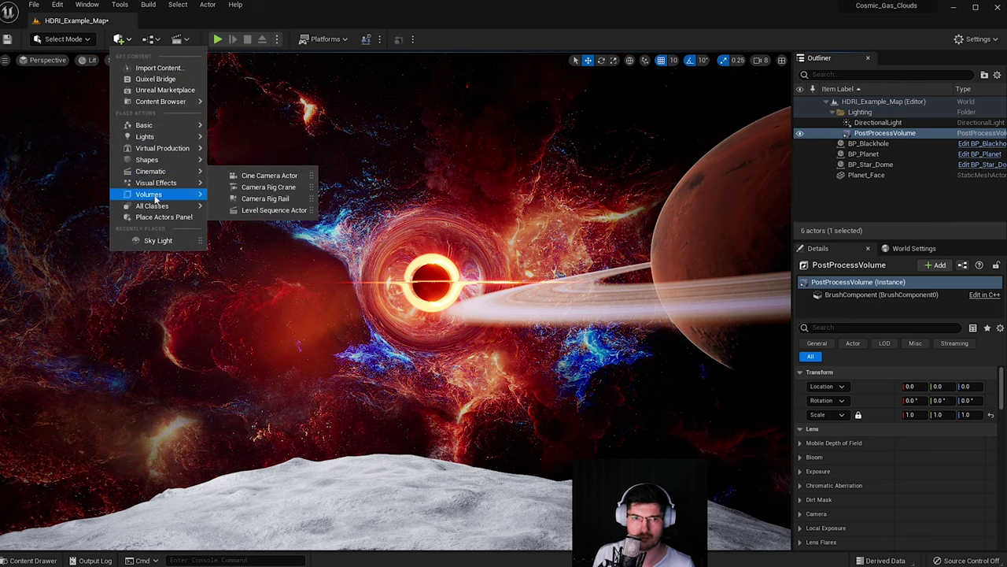
{"action": "mouse_move", "coordinate": [157, 182]}
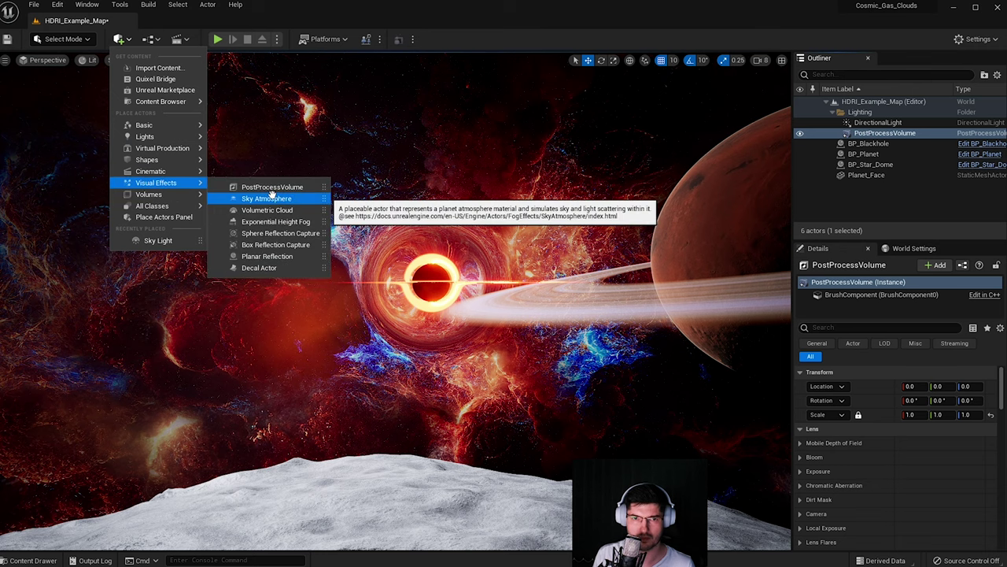
- Hide the PostProcessVolume to compare the scene without it, and show it again
{"action": "left_click", "coordinate": [800, 134]}
{"action": "right_click_drag", "start_coordinate": [469, 250], "coordinate": [629, 232]}
{"action": "right_click_drag", "start_coordinate": [488, 295], "coordinate": [283, 295]}
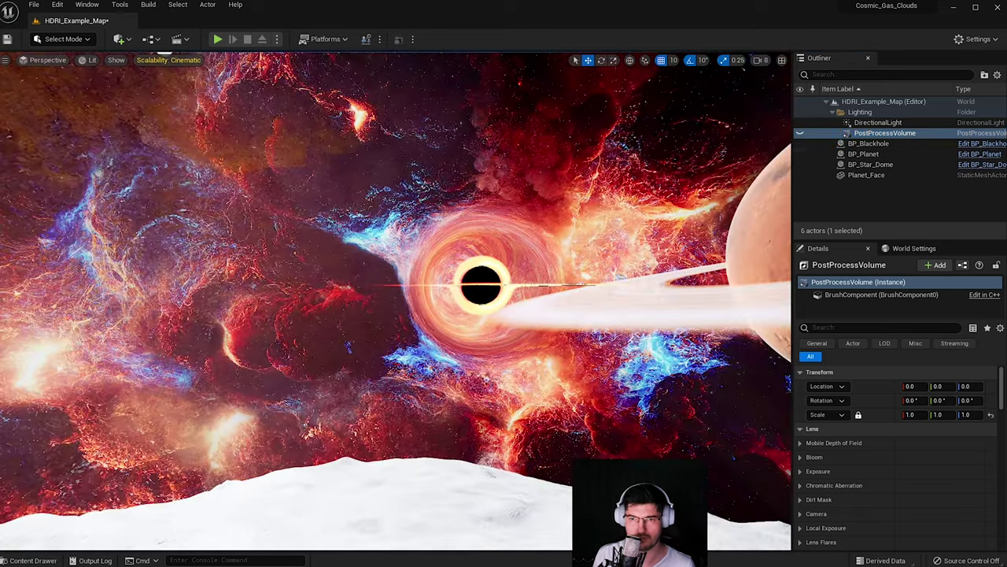
{"action": "left_click", "coordinate": [799, 133]}
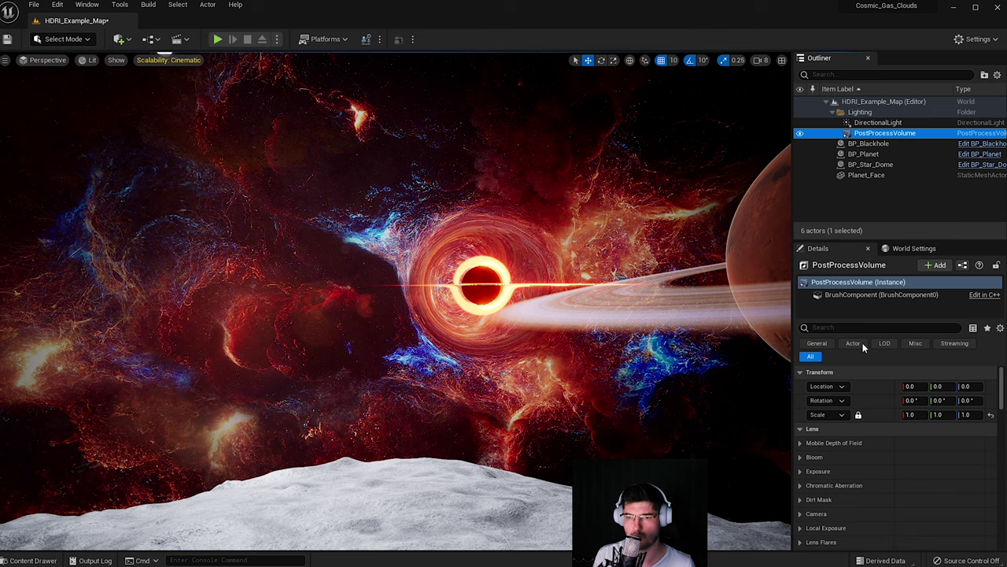
{"action": "right_click_drag", "start_coordinate": [439, 301], "coordinate": [342, 287]}
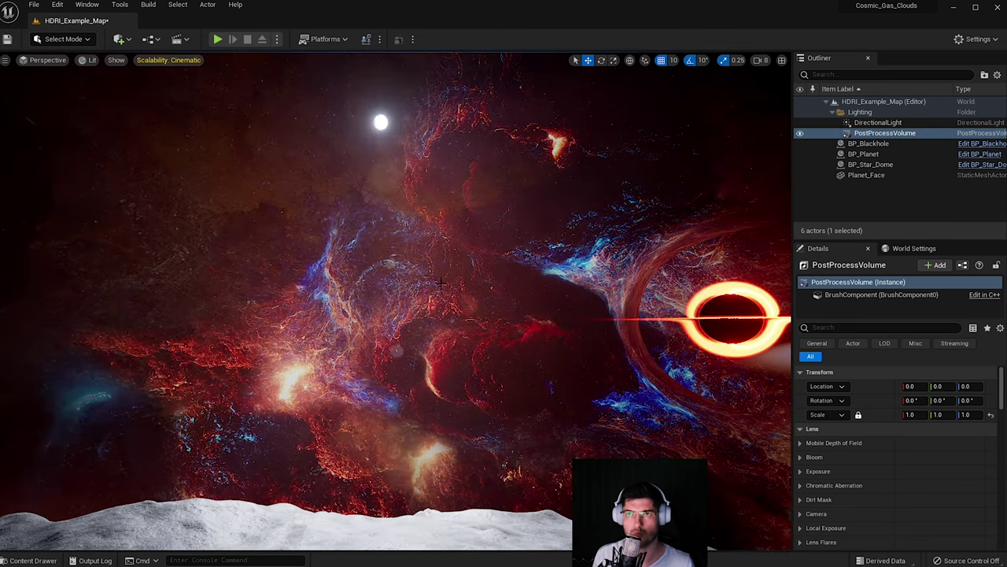
{"action": "right_click_drag", "start_coordinate": [441, 268], "coordinate": [469, 277]}
{"action": "right_click_drag", "start_coordinate": [311, 347], "coordinate": [352, 361]}
- Browse the project content to the Space_Sequence folder inside Space_Construction's Camera_Work folder
{"action": "key", "text": "ctrl+space"}
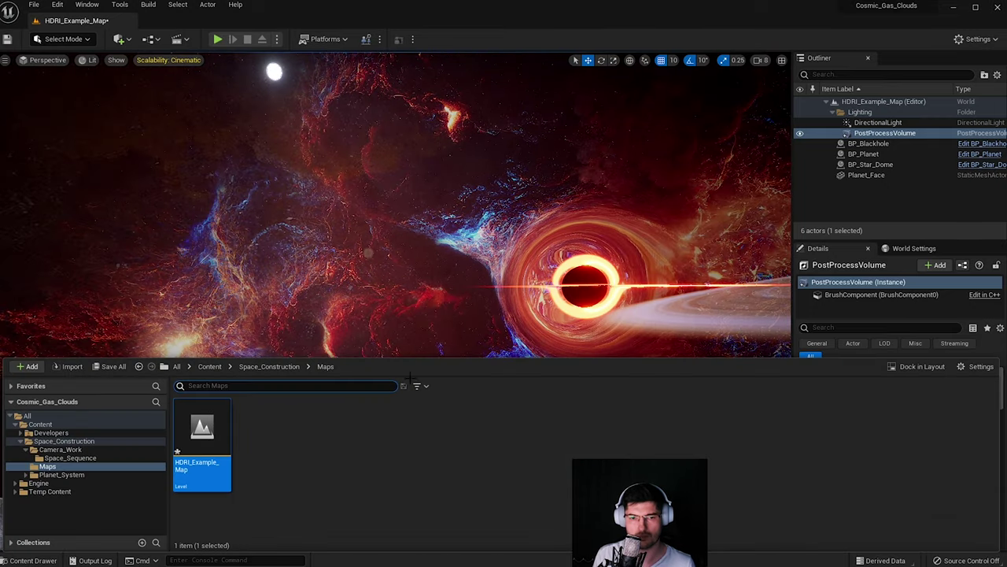
{"action": "left_click", "coordinate": [400, 448]}
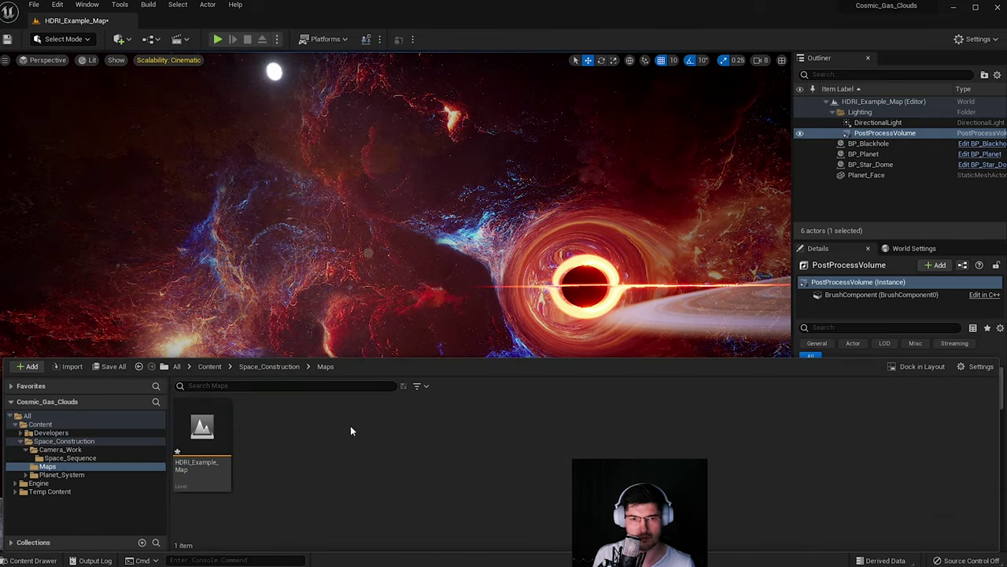
{"action": "left_click", "coordinate": [267, 371]}
{"action": "double_click", "coordinate": [201, 428]}
{"action": "double_click", "coordinate": [202, 431]}
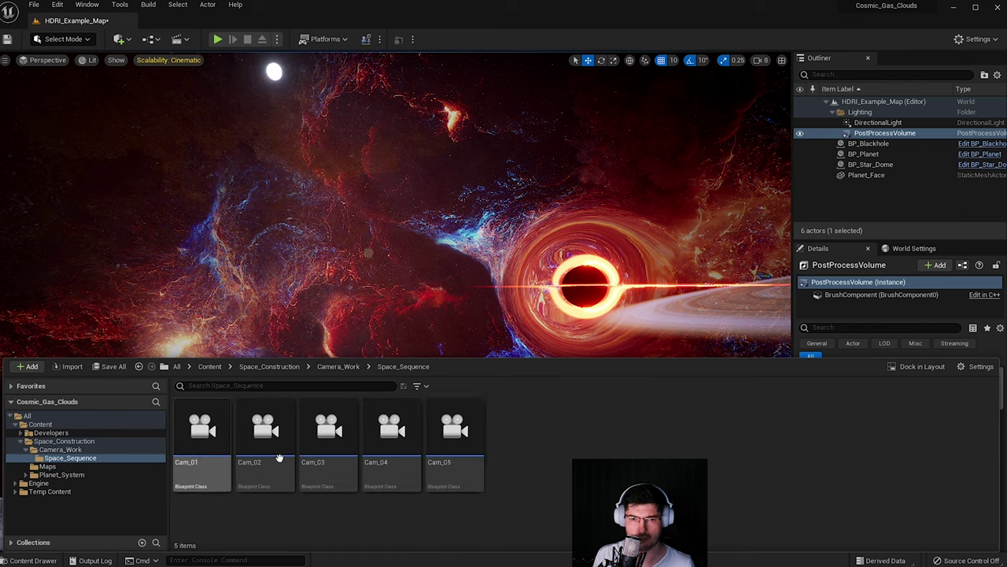
- Create a Level Sequence asset named Tutorial_Sequence in the Space_Sequence folder
{"action": "right_click", "coordinate": [594, 424]}
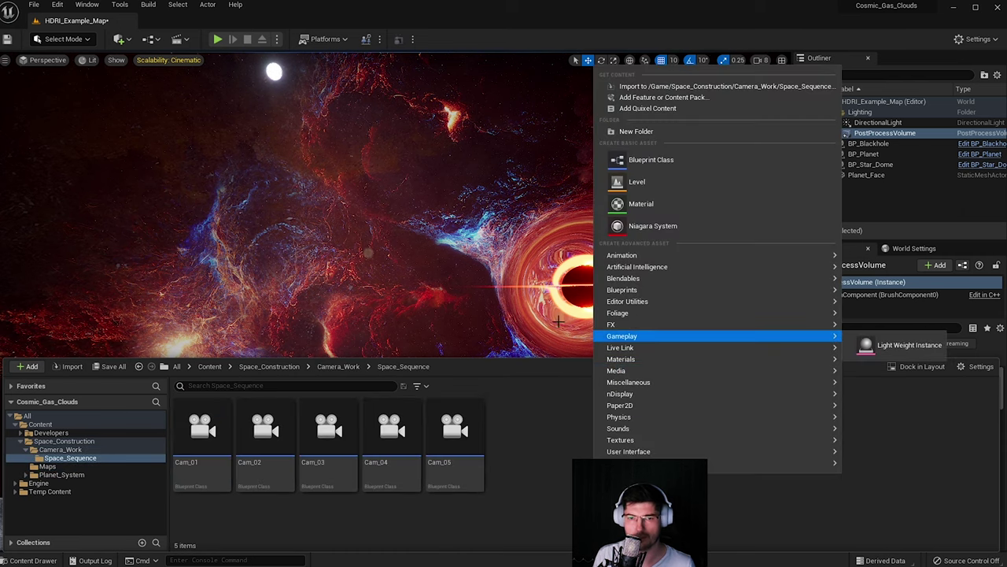
{"action": "right_click", "coordinate": [557, 453]}
{"action": "mouse_move", "coordinate": [600, 338]}
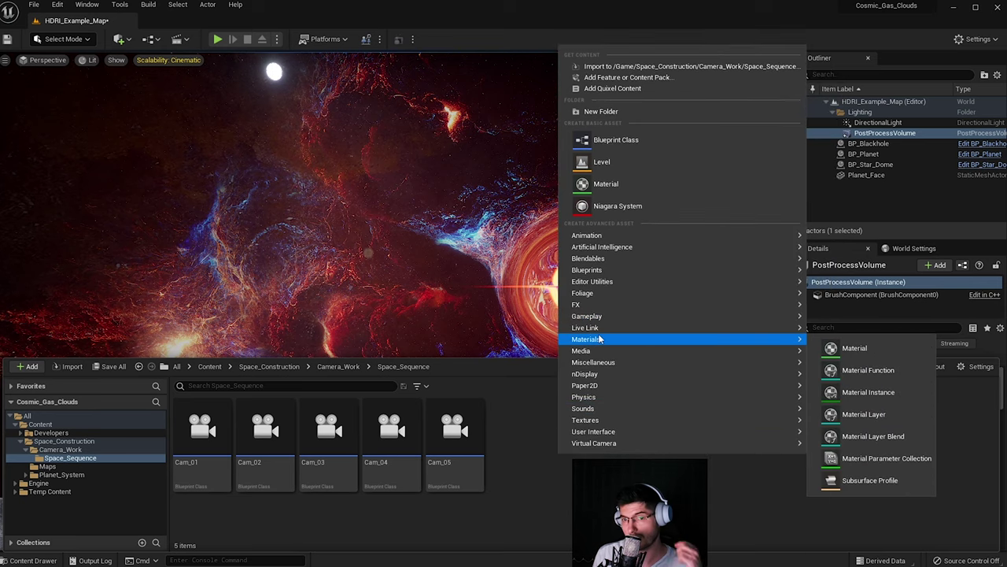
{"action": "mouse_move", "coordinate": [653, 233]}
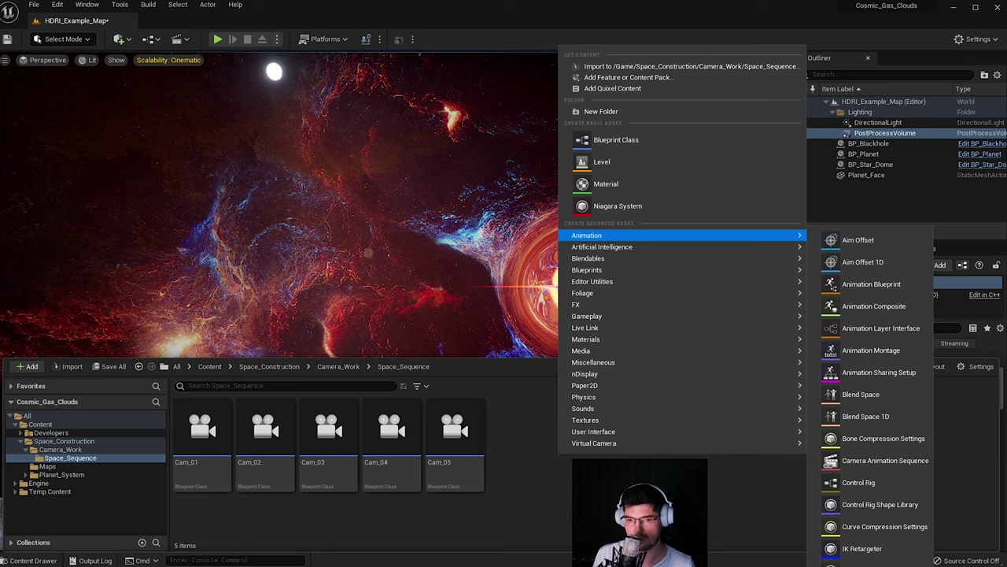
{"action": "left_click", "coordinate": [863, 565]}
{"action": "type", "text": "Tutorial_Sequence"}
{"action": "key", "text": "Return"}
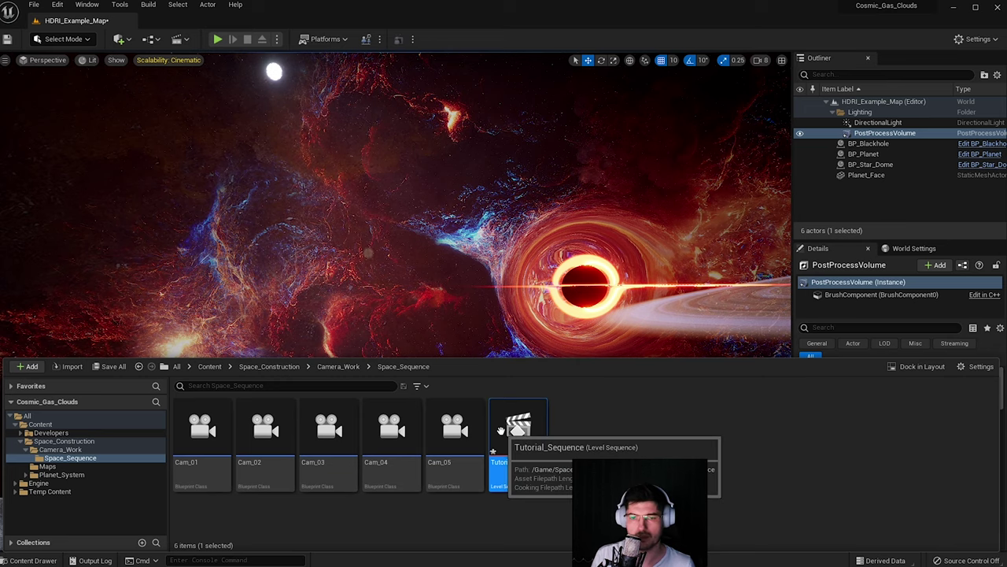
- Open Tutorial_Sequence in Sequencer and place its window so that the level viewport stays partly uncovered
{"action": "double_click", "coordinate": [504, 434]}
{"action": "left_click_drag", "start_coordinate": [607, 105], "coordinate": [546, 155]}
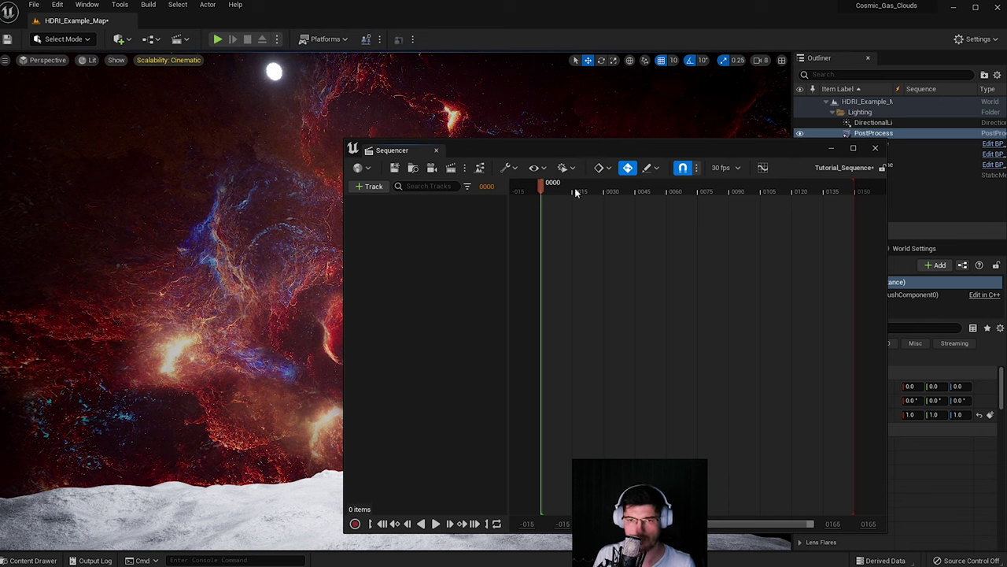
{"action": "left_click", "coordinate": [696, 227]}
- Set the sequence's display rate to 24 fps (film)
{"action": "scroll", "coordinate": [696, 220], "scroll_direction": "down", "scroll_amount": 2}
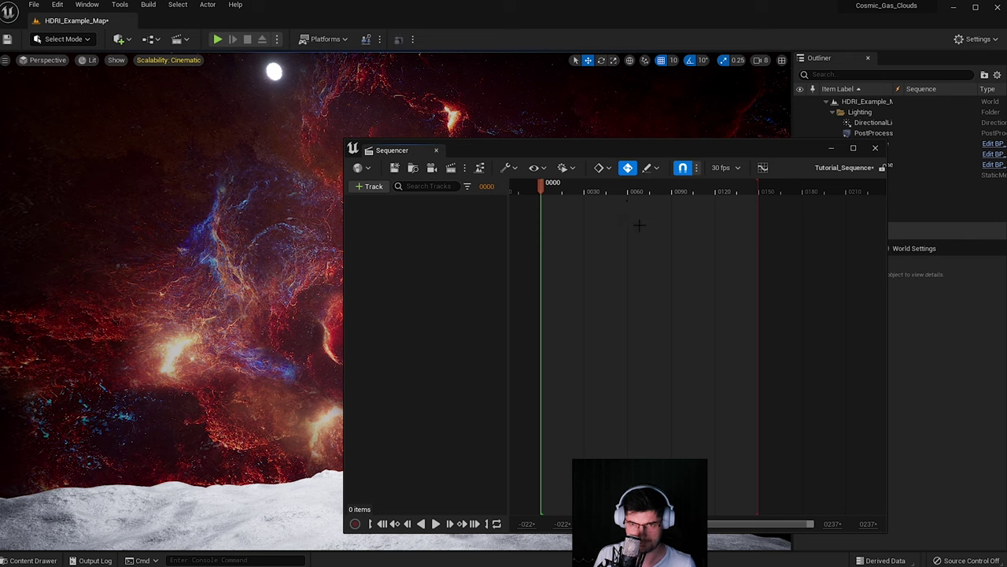
{"action": "right_click_drag", "start_coordinate": [639, 221], "coordinate": [651, 228]}
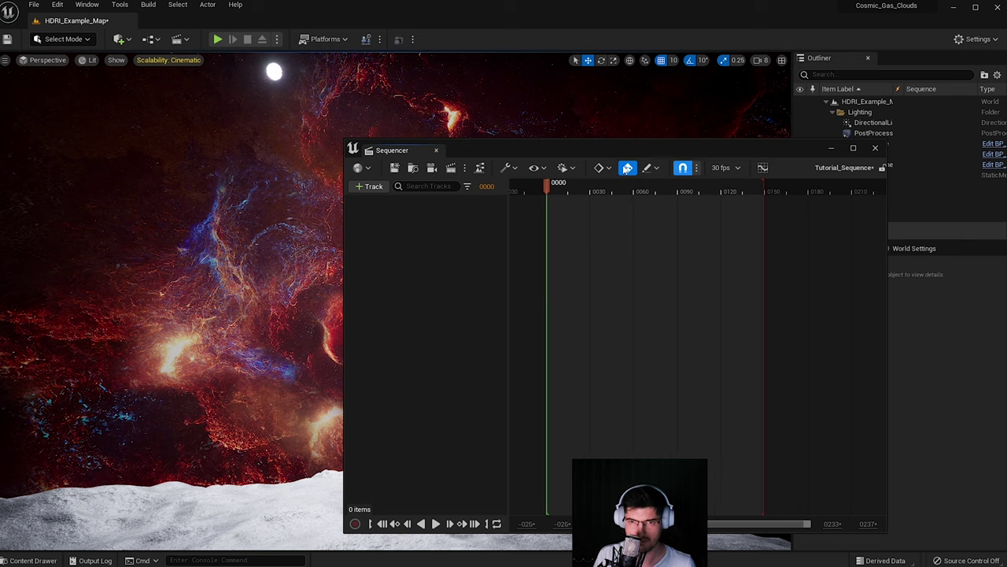
{"action": "left_click", "coordinate": [722, 168]}
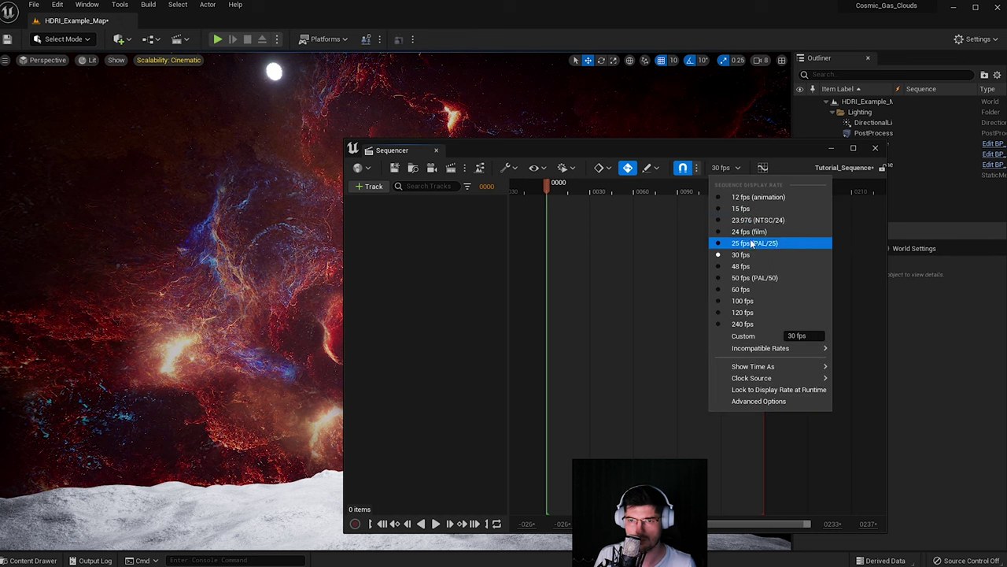
{"action": "left_click", "coordinate": [749, 232]}
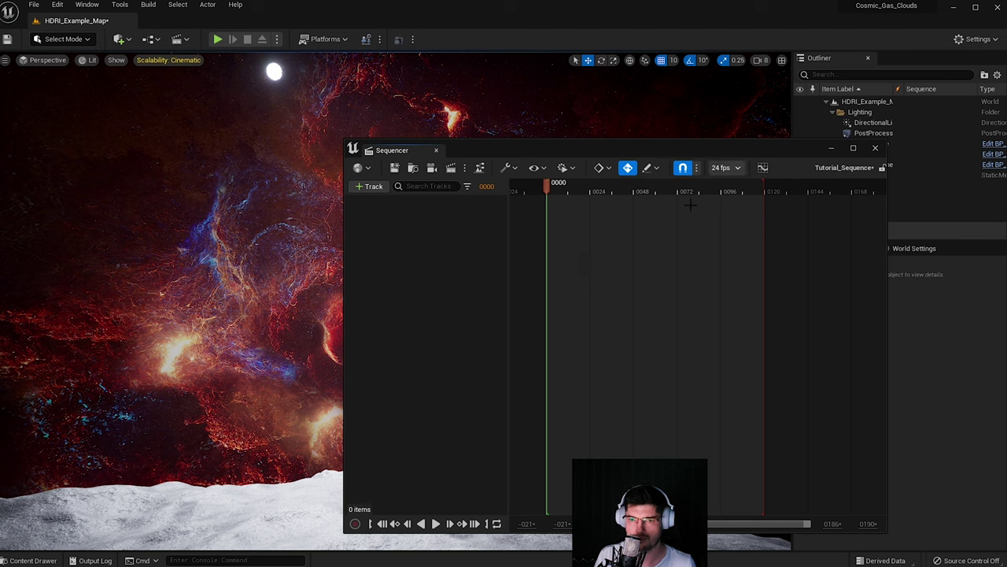
- Try the 60 fps display rate on the sequence and switch back to 24 fps (film)
{"action": "left_click", "coordinate": [721, 168]}
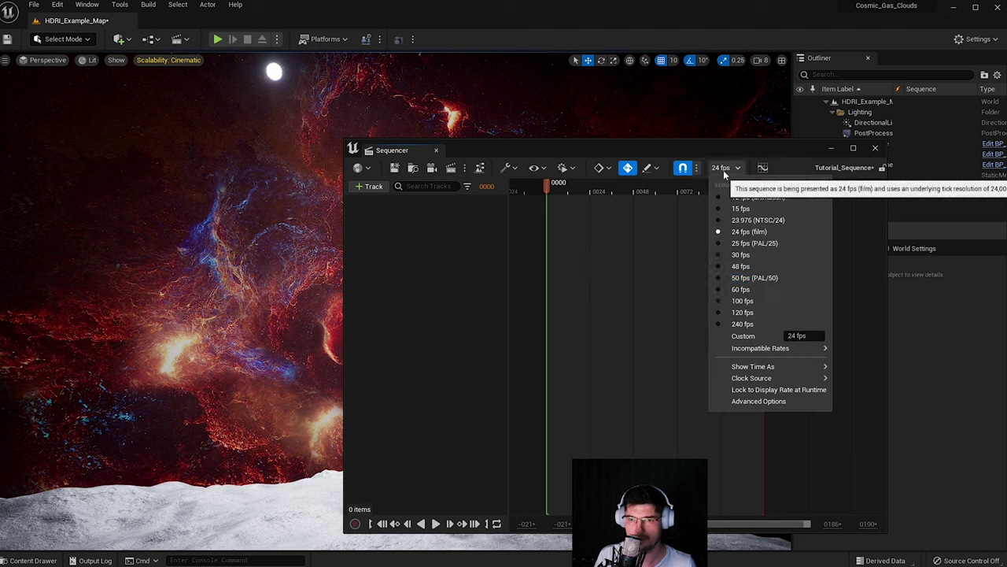
{"action": "left_click", "coordinate": [740, 289]}
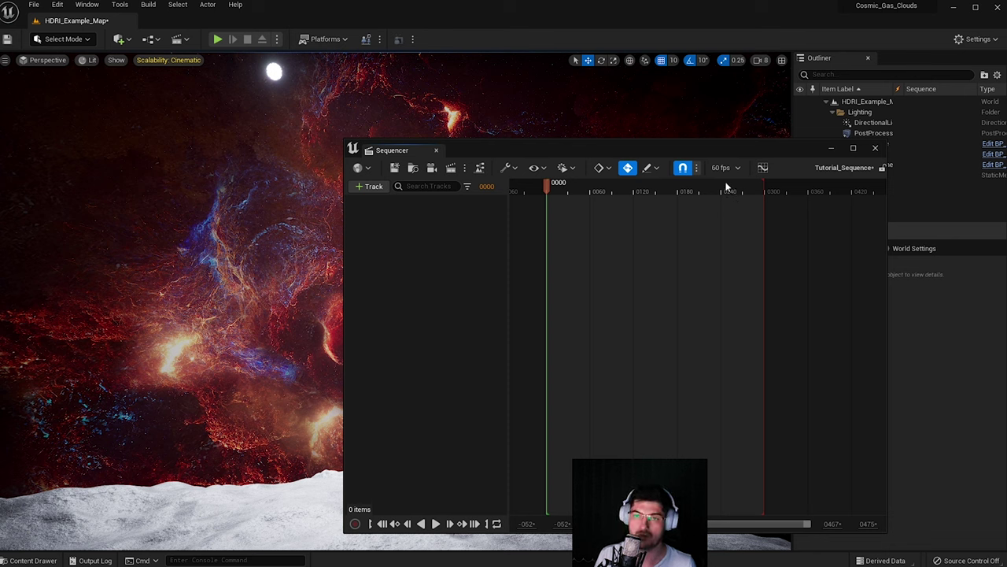
{"action": "left_click", "coordinate": [716, 167]}
{"action": "left_click", "coordinate": [751, 231]}
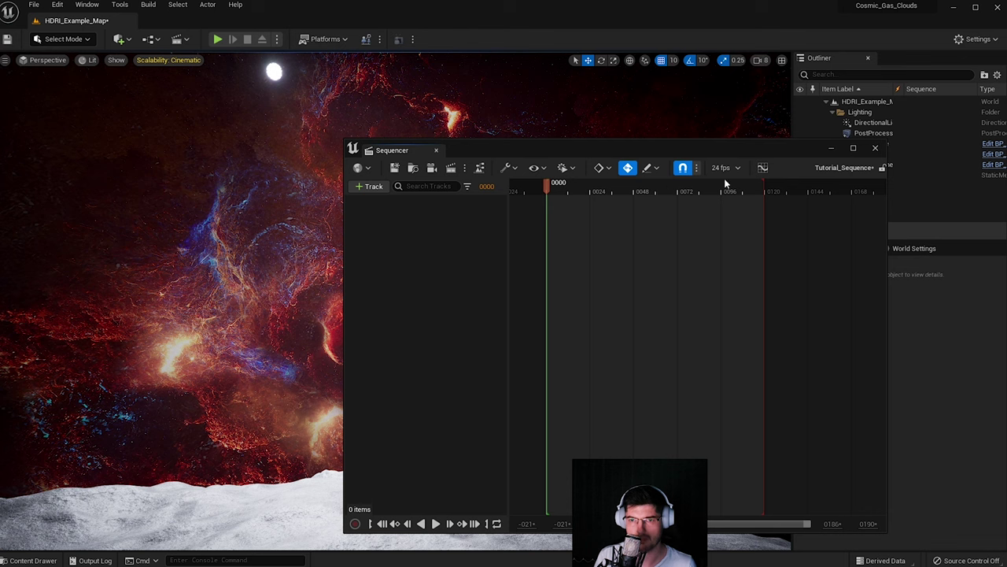
- Try ending the playback range at frame 69, and undo that range change
{"action": "left_click", "coordinate": [673, 194]}
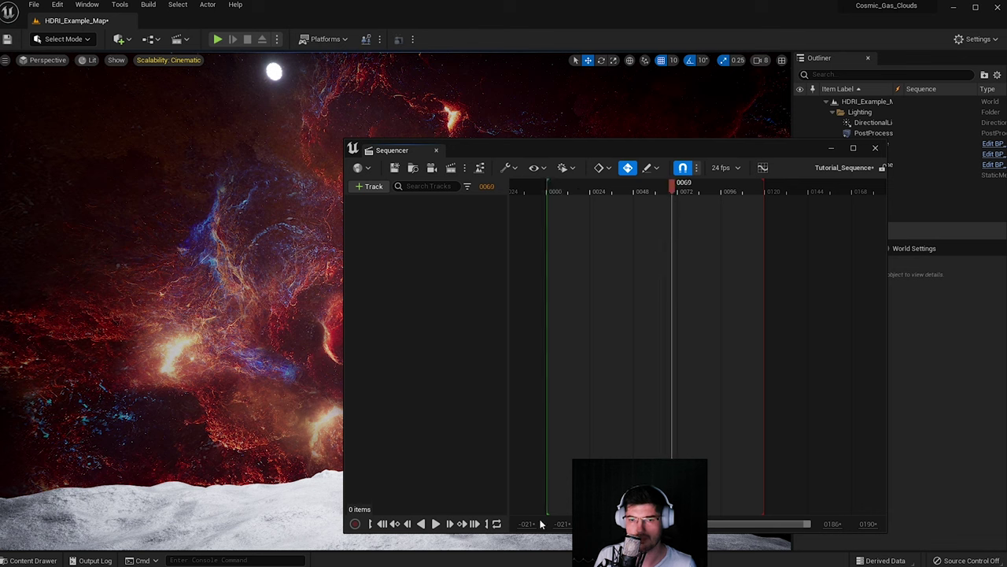
{"action": "left_click", "coordinate": [490, 523]}
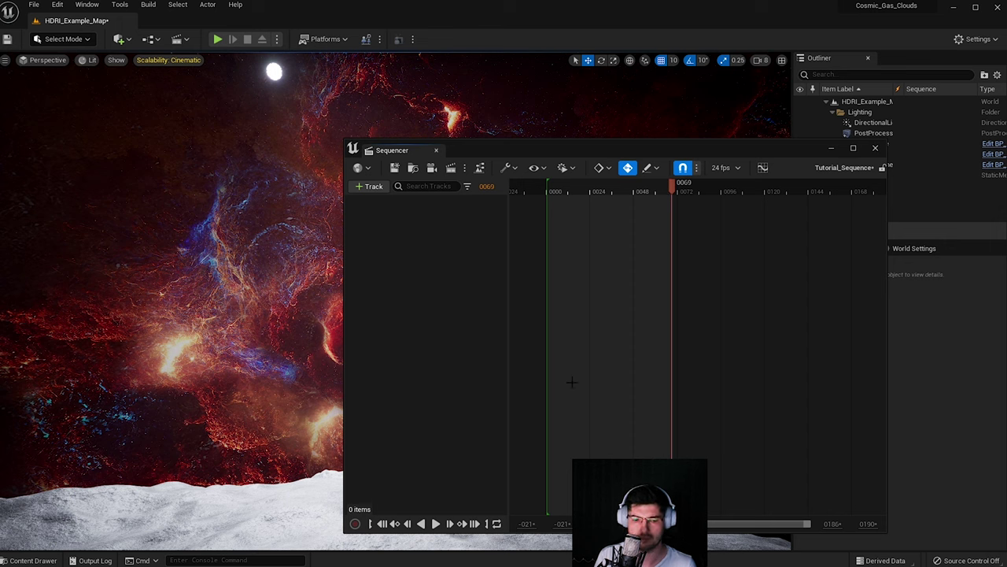
{"action": "key", "text": "ctrl+z"}
- Move the playhead to frame 105, and jump it to the start and the end of the sequence
{"action": "left_click", "coordinate": [738, 186]}
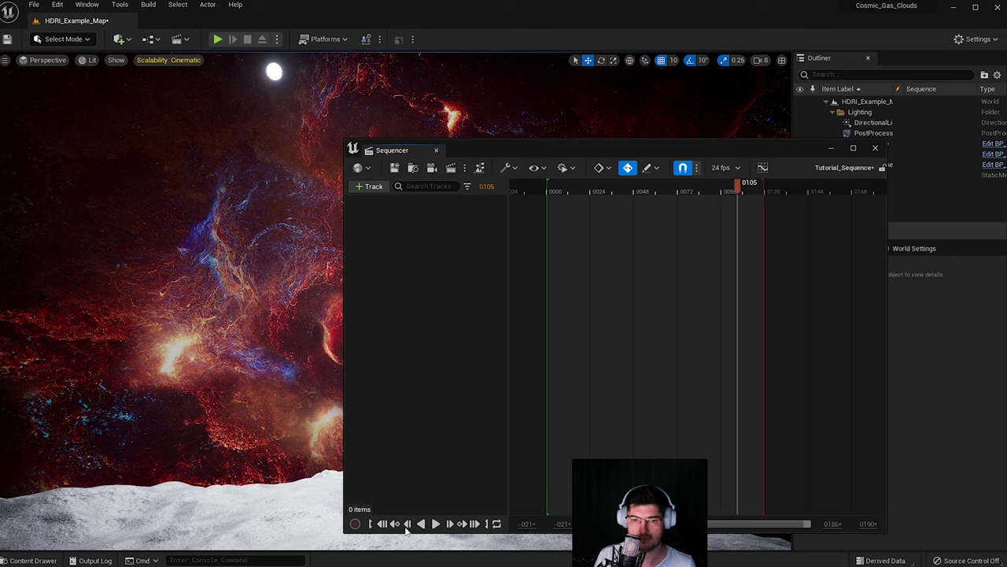
{"action": "left_click", "coordinate": [386, 524]}
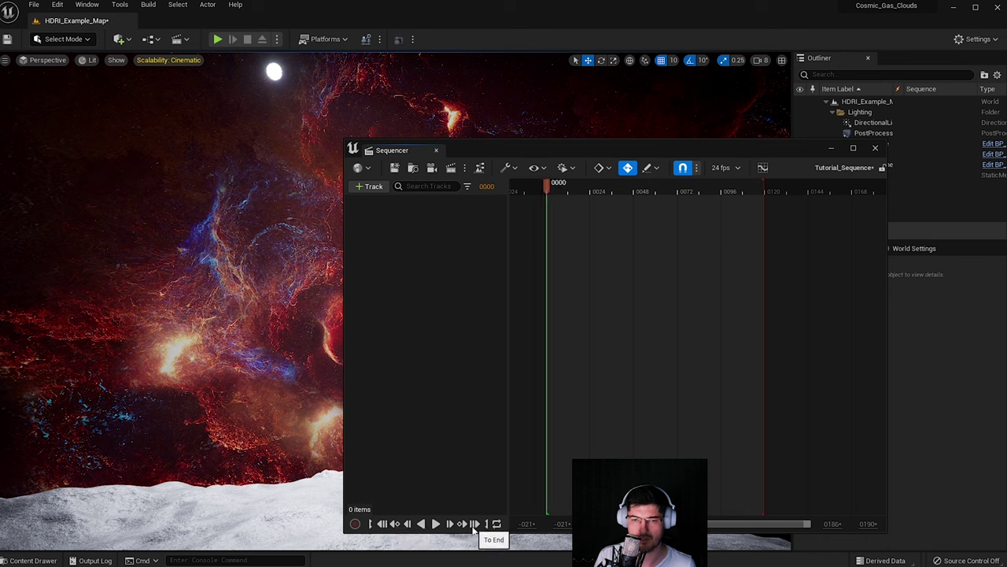
{"action": "left_click", "coordinate": [474, 524]}
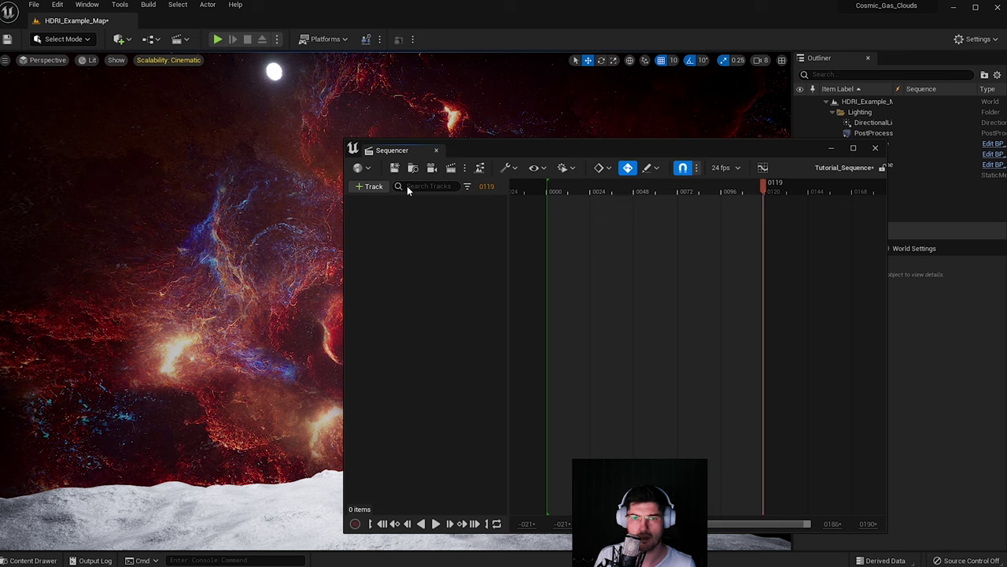
- Add a new Cine Camera Actor with its camera cut to the sequence, and move the Sequencer window clear of the viewport
{"action": "left_click_drag", "start_coordinate": [584, 152], "coordinate": [603, 154]}
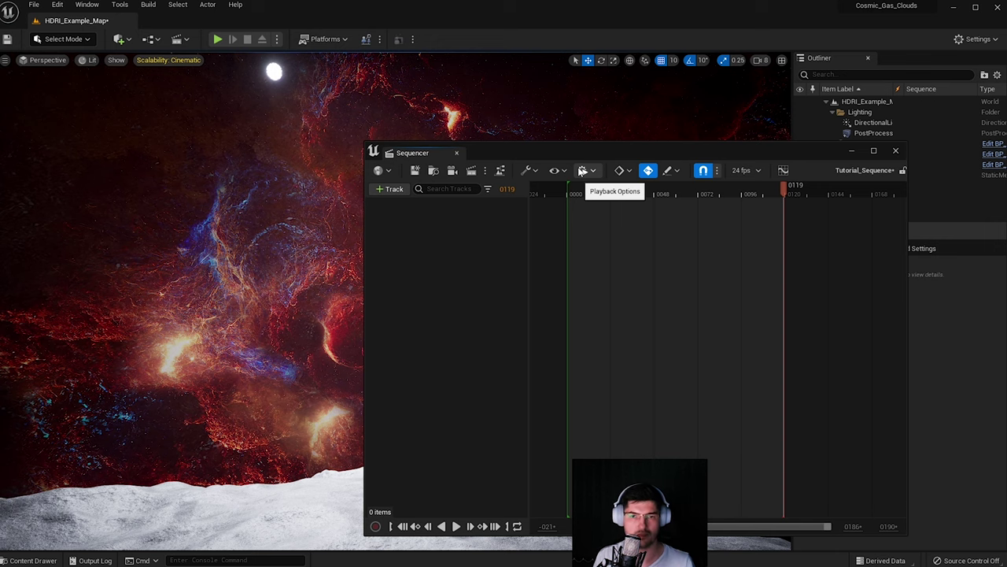
{"action": "left_click_drag", "start_coordinate": [562, 153], "coordinate": [593, 159]}
{"action": "key", "text": "ctrl+space"}
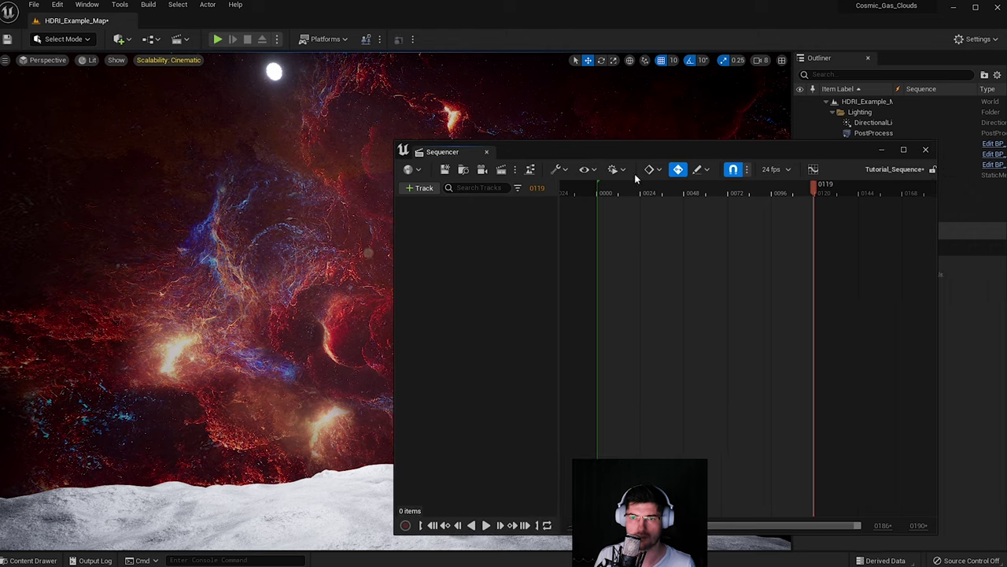
{"action": "left_click", "coordinate": [482, 169]}
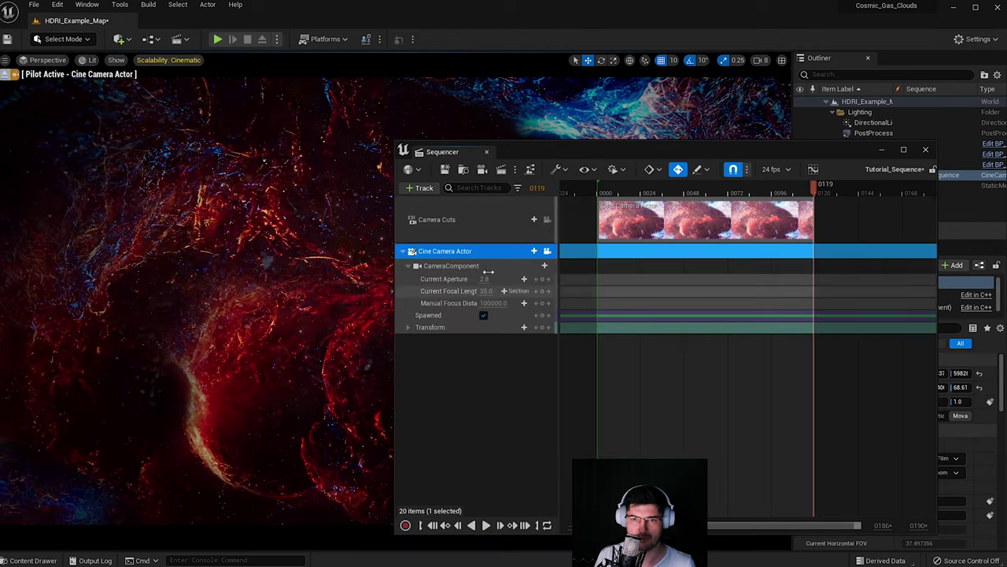
{"action": "left_click_drag", "start_coordinate": [457, 151], "coordinate": [537, 132]}
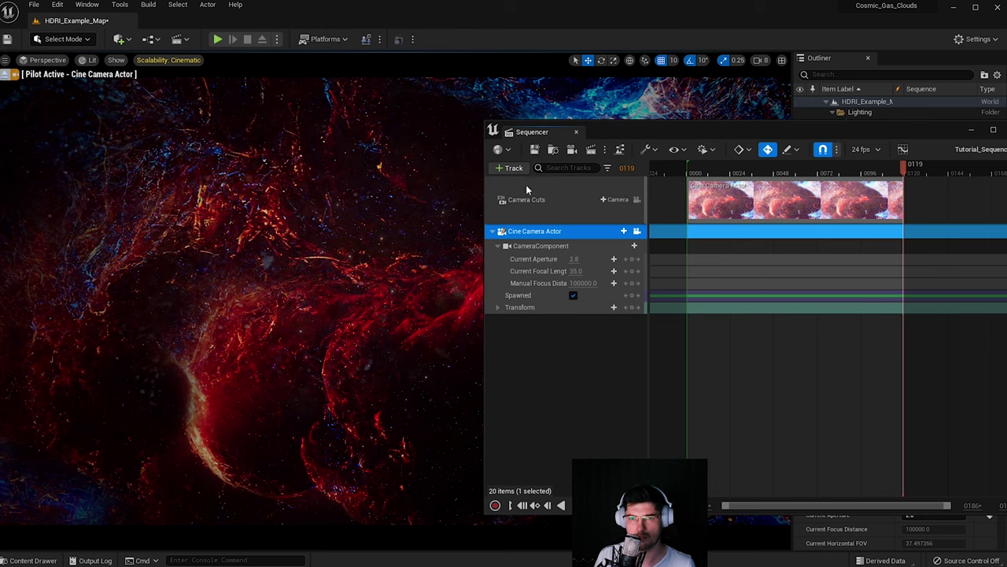
- Lock the viewport to the Camera Cuts track, and switch it back to piloting the Cine Camera Actor
{"action": "left_click", "coordinate": [638, 201]}
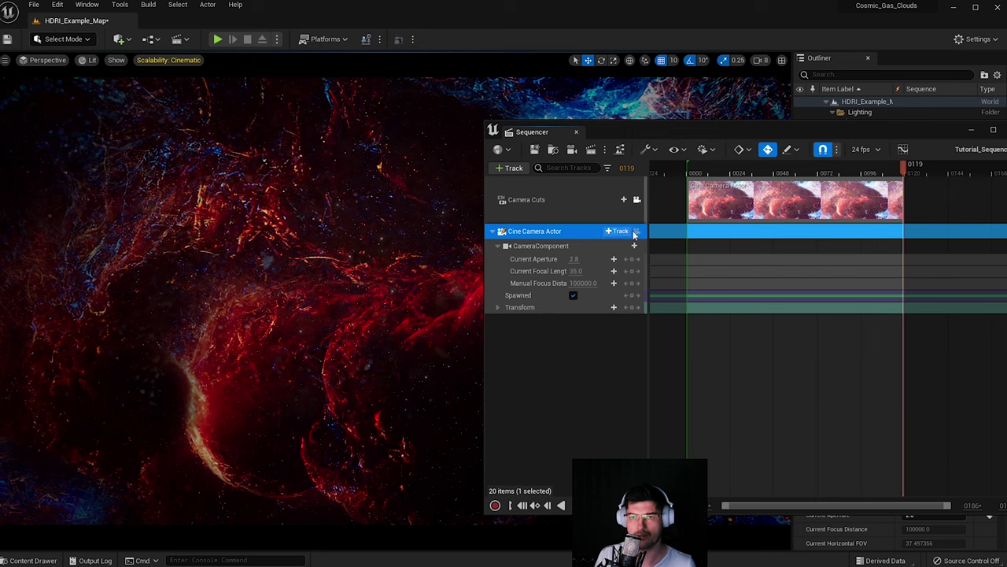
{"action": "left_click", "coordinate": [635, 231]}
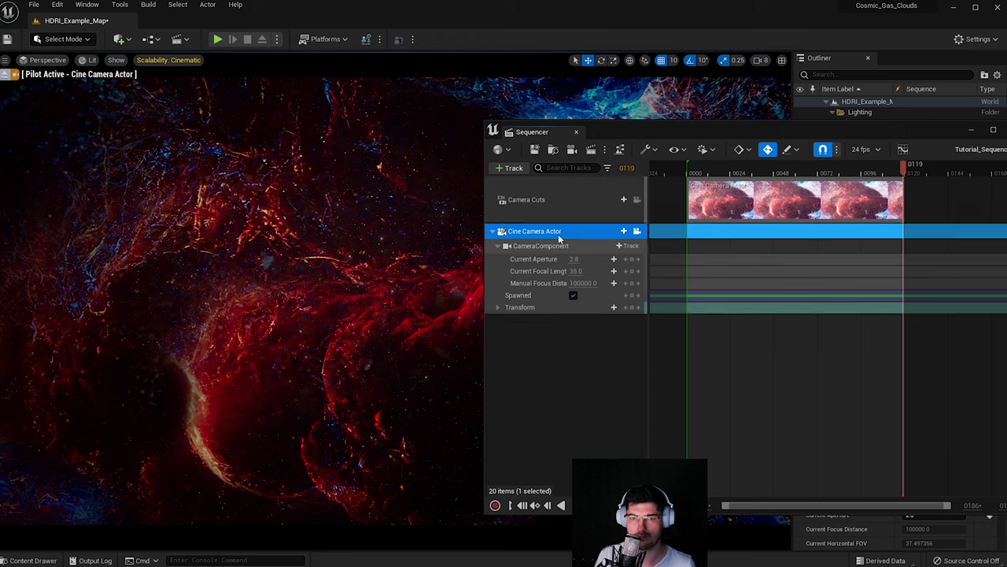
- Review the options for the Cine Camera Actor track and the level actors that can be added to the sequence
{"action": "right_click", "coordinate": [515, 236]}
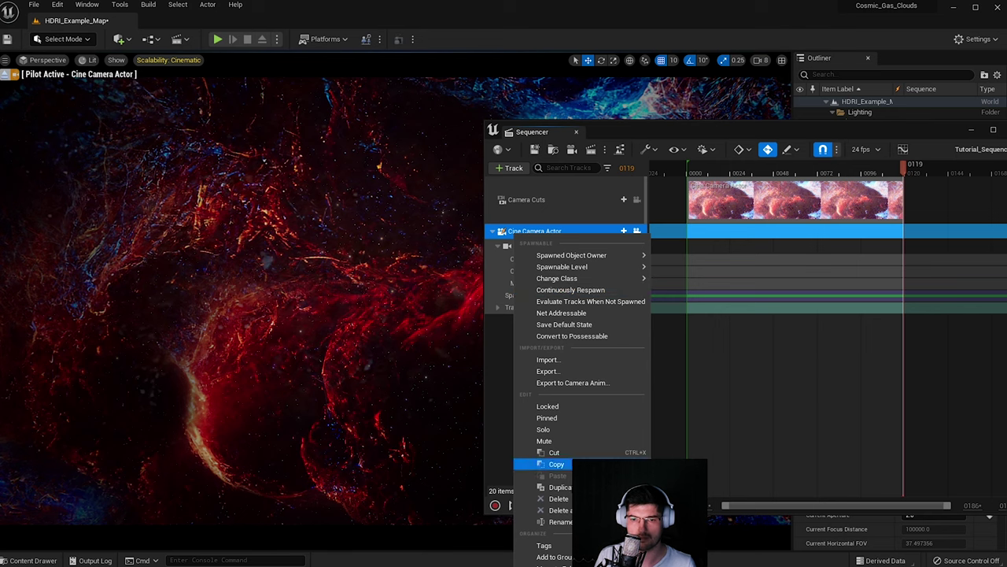
{"action": "key", "text": "Escape"}
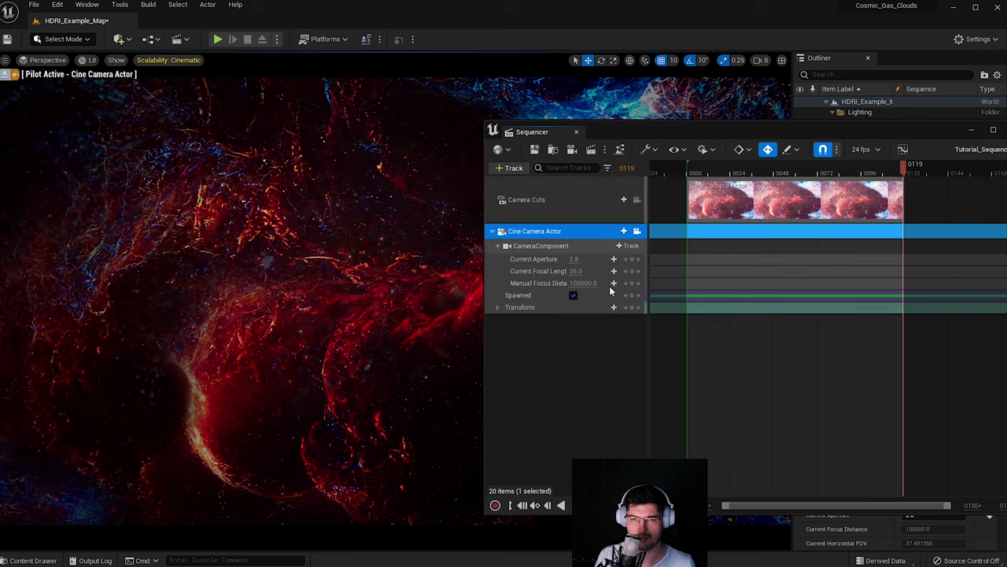
{"action": "left_click", "coordinate": [509, 169]}
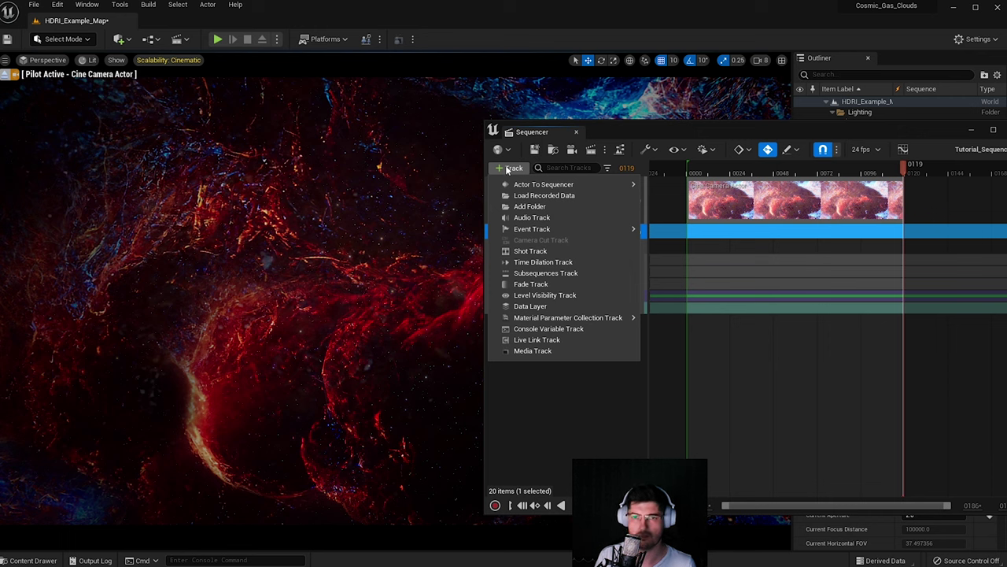
{"action": "mouse_move", "coordinate": [561, 189]}
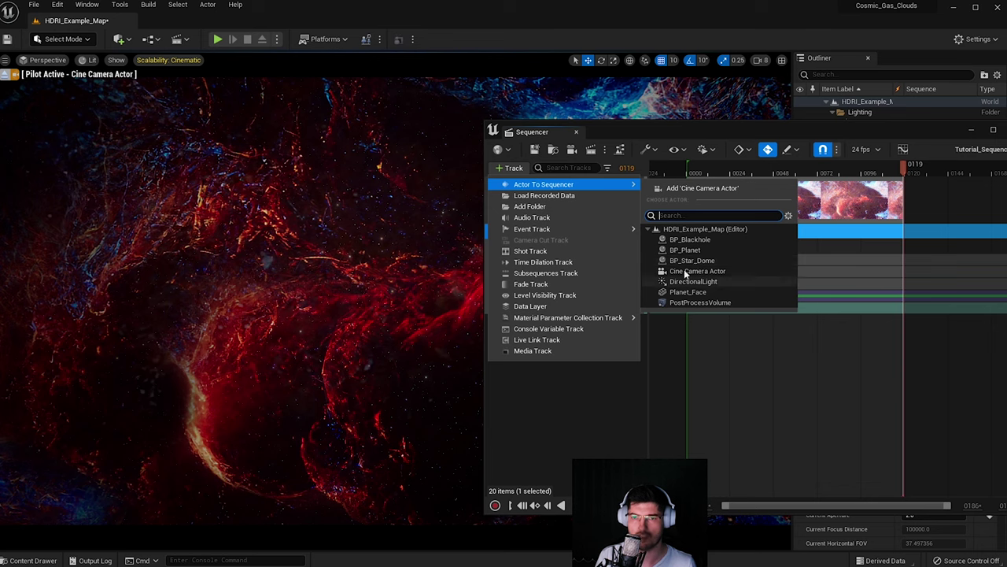
{"action": "left_click", "coordinate": [608, 411]}
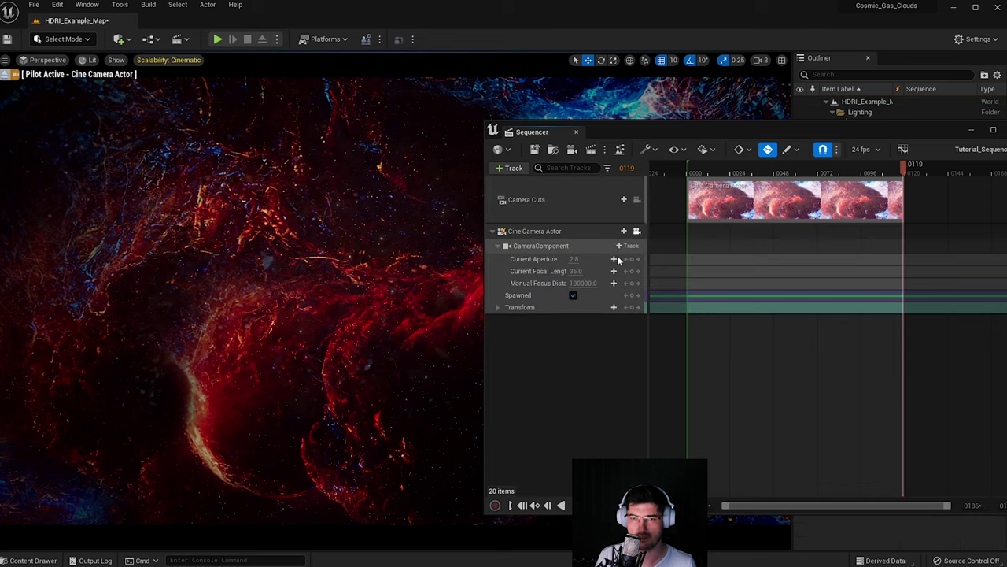
- Expand the Cine Camera Actor's Transform track and return the playhead to the sequence's first frame
{"action": "left_click", "coordinate": [587, 235]}
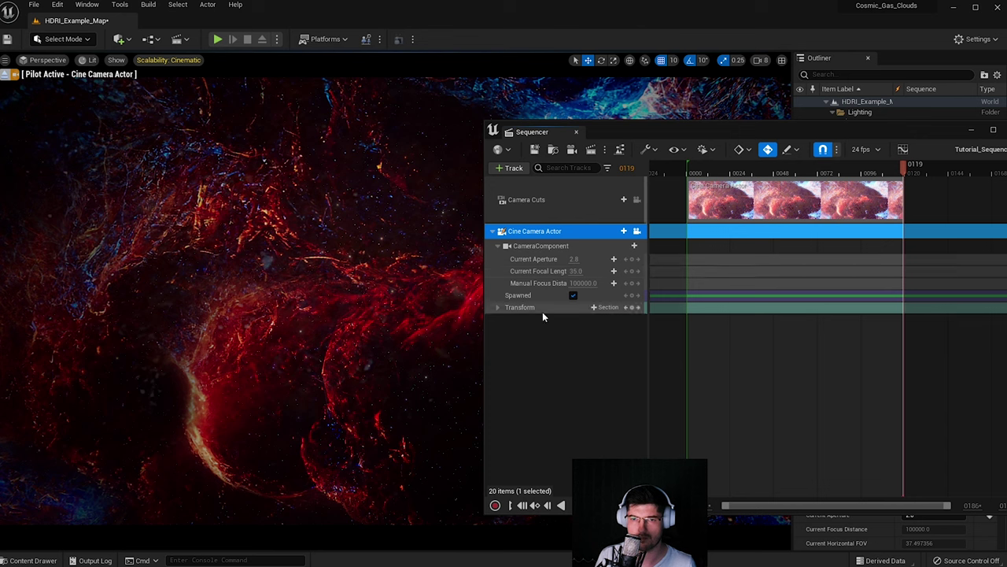
{"action": "left_click", "coordinate": [498, 307]}
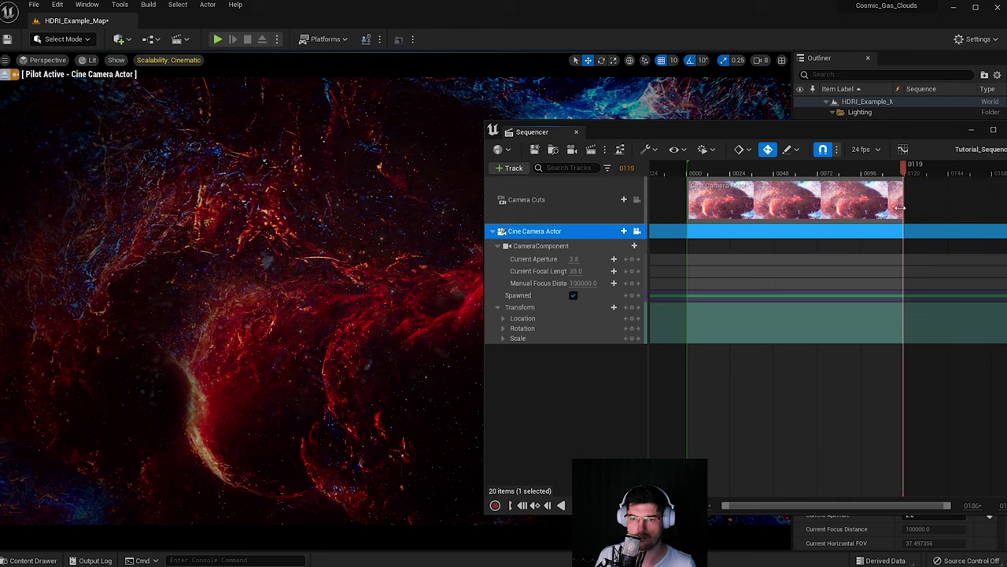
{"action": "left_click", "coordinate": [527, 506]}
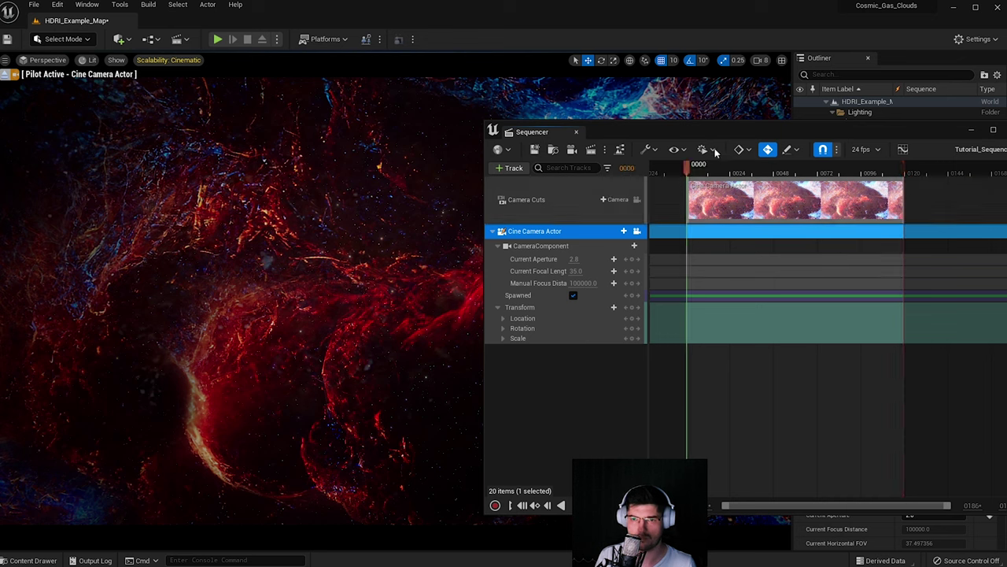
- Key the Cine Camera Actor's location, rotation and scale at frame 0000, and move the playhead to frame 0086
{"action": "left_click", "coordinate": [632, 307]}
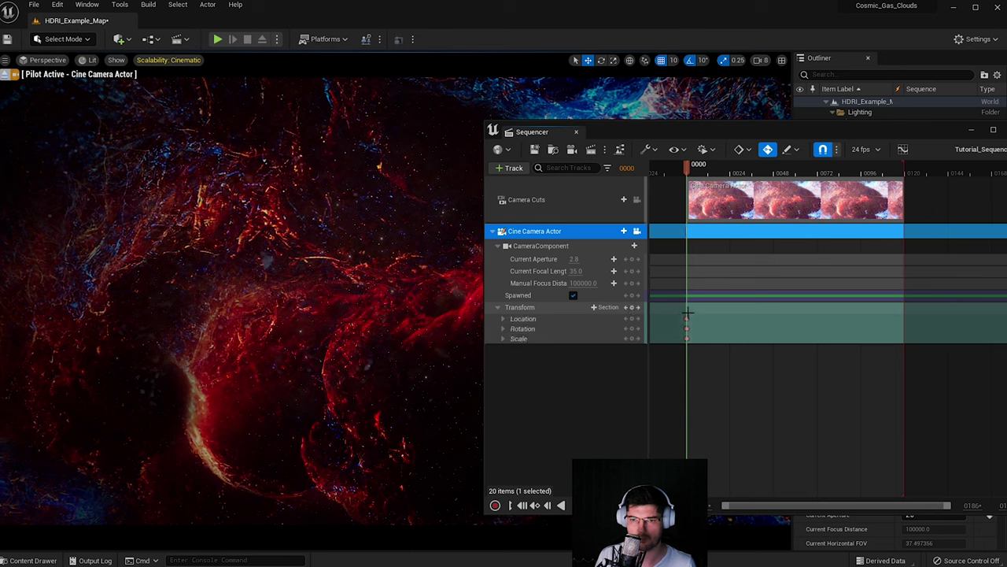
{"action": "scroll", "coordinate": [704, 333], "scroll_direction": "up", "scroll_amount": 1, "text": "ctrl"}
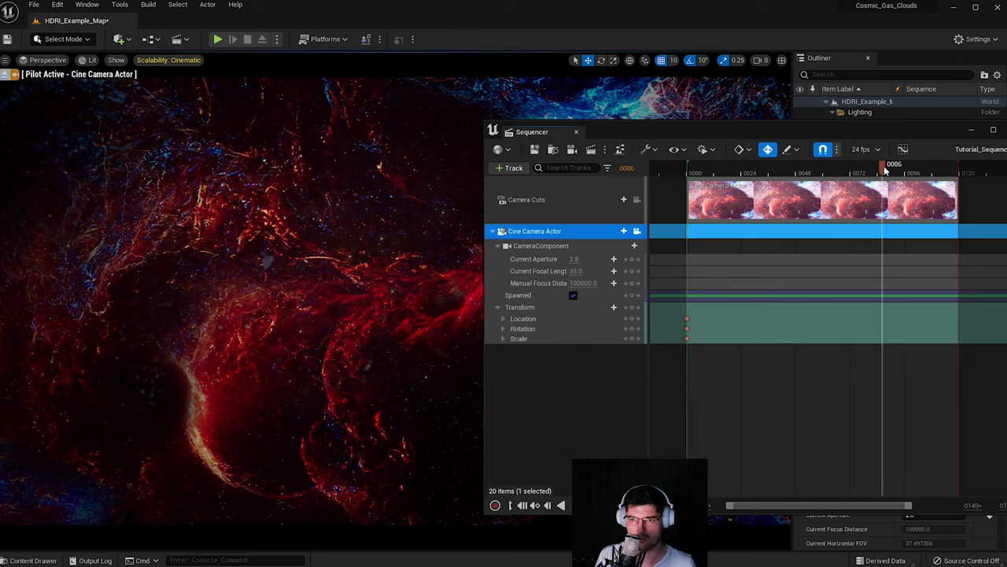
{"action": "left_click", "coordinate": [527, 319]}
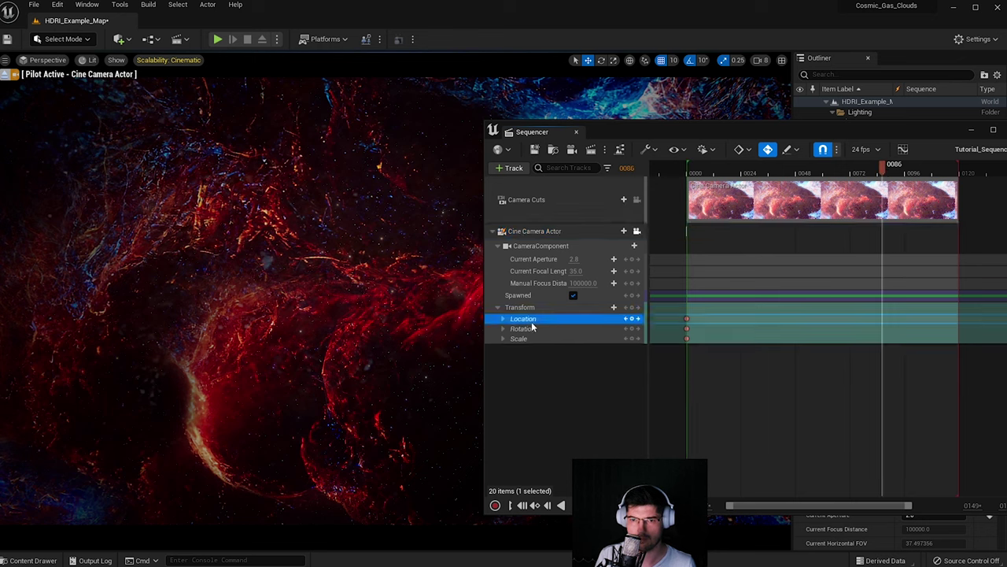
{"action": "left_click", "coordinate": [543, 231]}
- Fly the piloted camera to frame the red ringed planet and key its new location and rotation at frame 0086
{"action": "right_click_drag", "start_coordinate": [338, 276], "coordinate": [134, 283]}
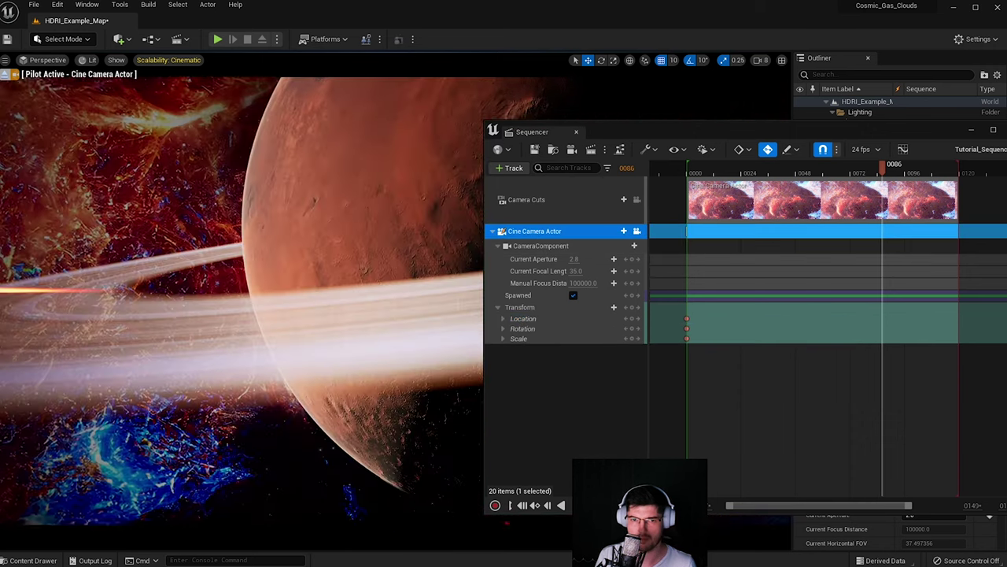
{"action": "key", "text": "e"}
{"action": "key", "text": "w"}
{"action": "right_click_drag", "start_coordinate": [421, 212], "coordinate": [421, 212]}
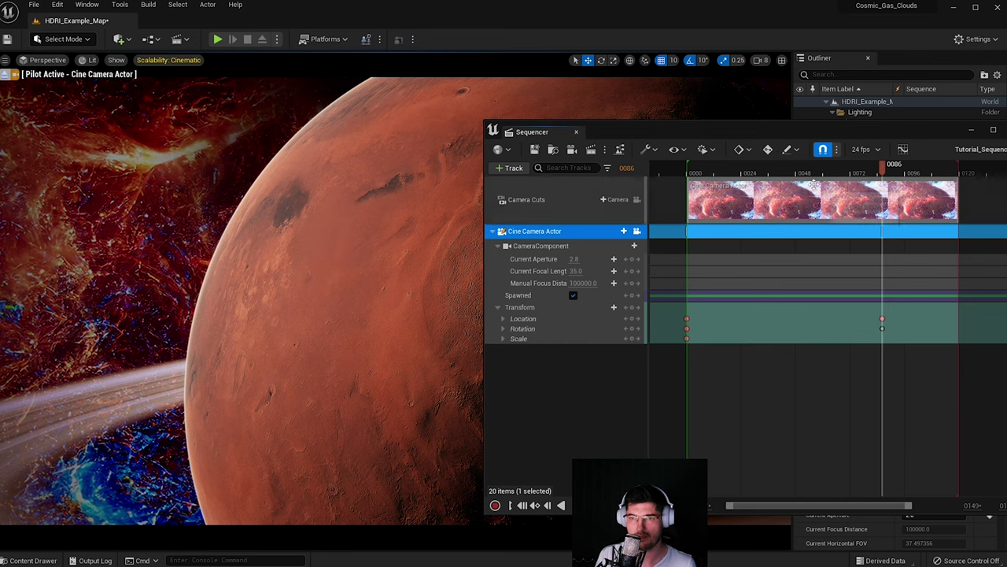
- Scrub and play back the camera move between the two keyframes, moving the Sequencer window aside to check the shot
{"action": "left_click_drag", "start_coordinate": [881, 170], "coordinate": [781, 183]}
{"action": "right_click_drag", "start_coordinate": [394, 307], "coordinate": [378, 248]}
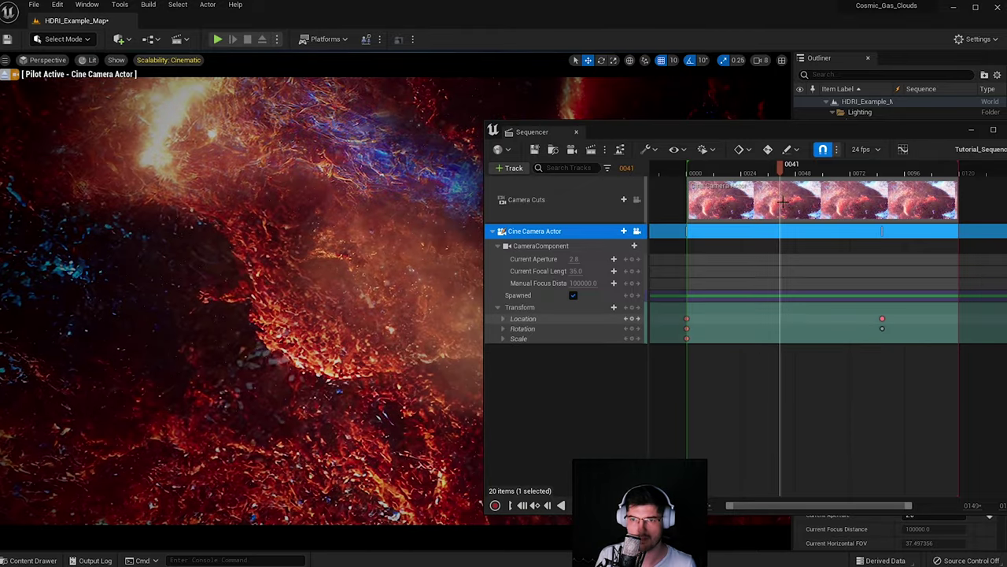
{"action": "left_click", "coordinate": [793, 167]}
{"action": "left_click_drag", "start_coordinate": [789, 181], "coordinate": [753, 159]}
{"action": "key", "text": "space"}
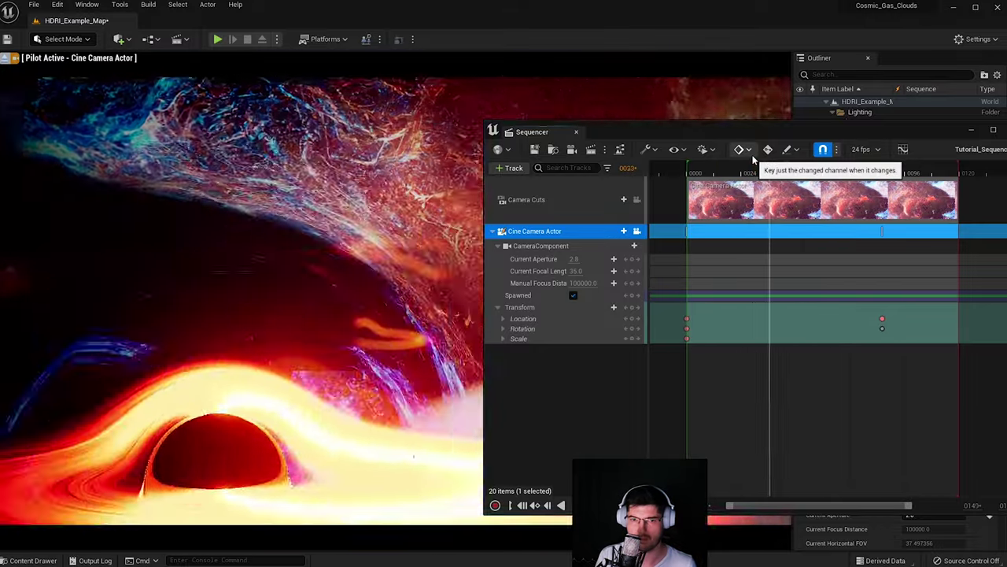
{"action": "key", "text": "space"}
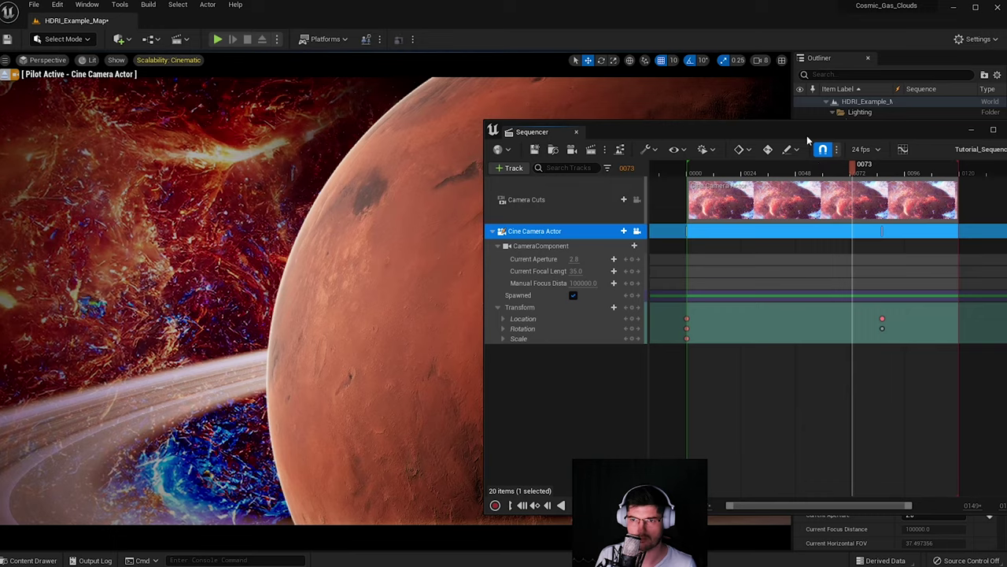
{"action": "left_click_drag", "start_coordinate": [810, 132], "coordinate": [1006, 109]}
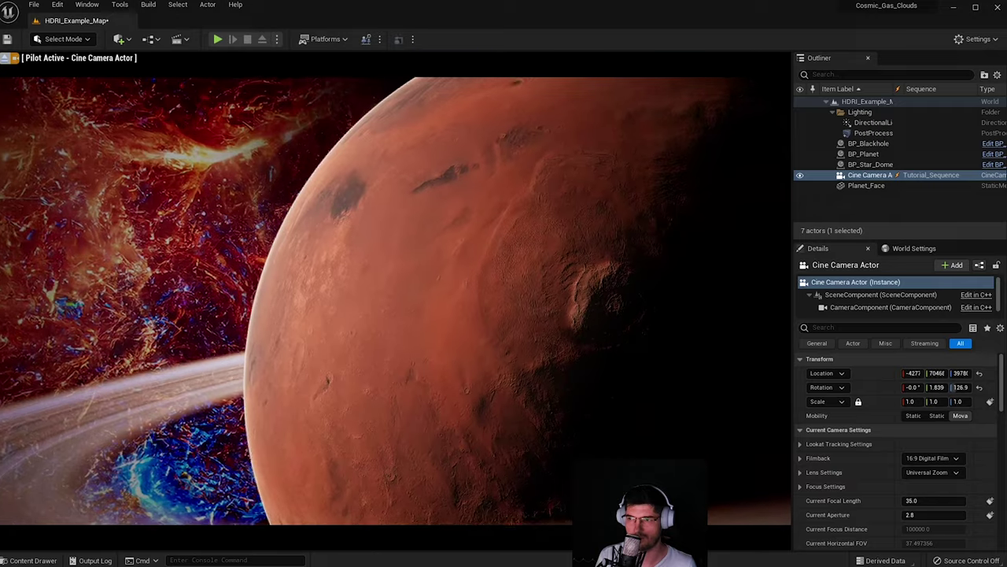
{"action": "key", "text": "space"}
{"action": "left_click_drag", "start_coordinate": [1006, 118], "coordinate": [733, 94]}
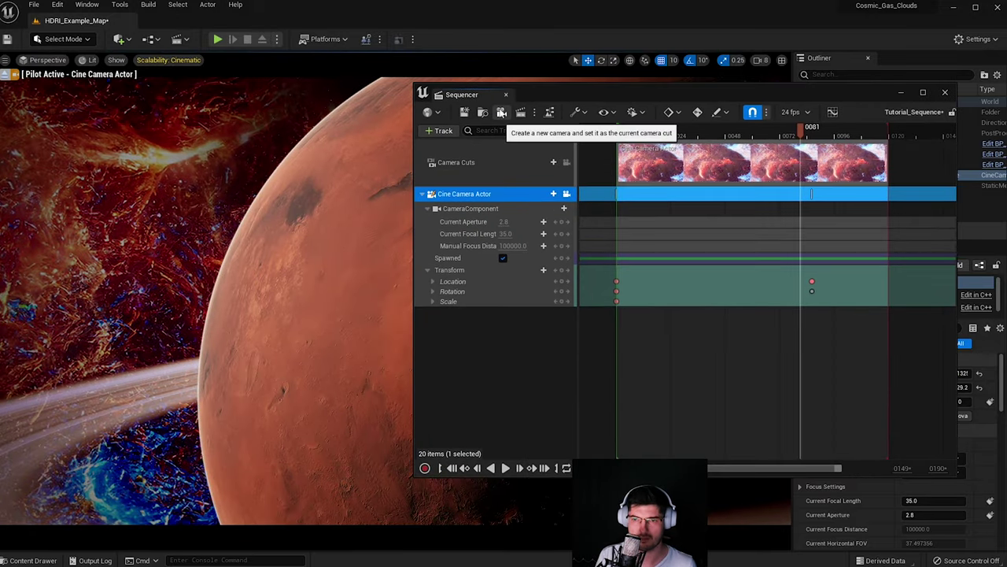
- Add a second Cine Camera Actor with a camera cut, and compare it with the first by piloting each camera in turn
{"action": "left_click", "coordinate": [501, 112]}
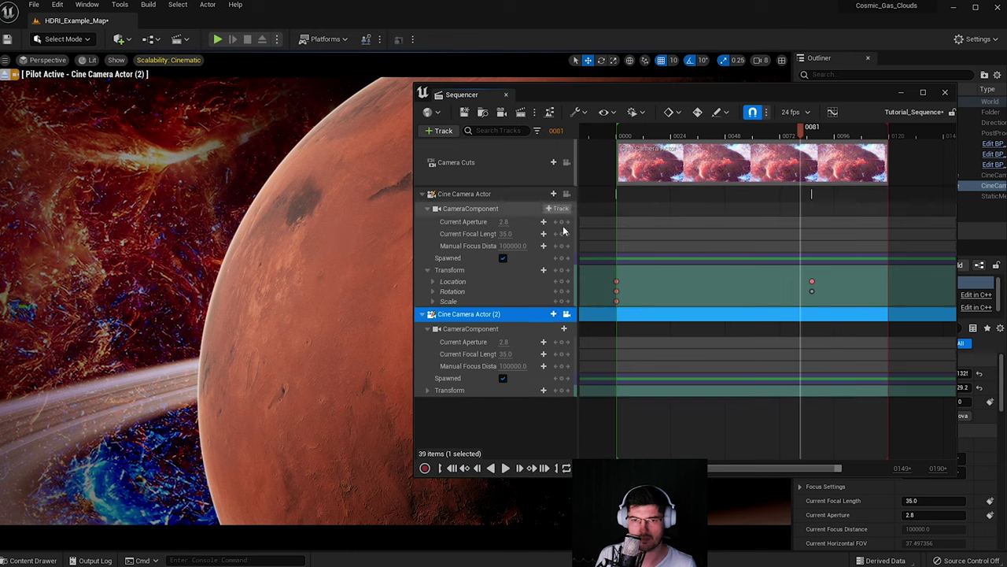
{"action": "left_click", "coordinate": [567, 193]}
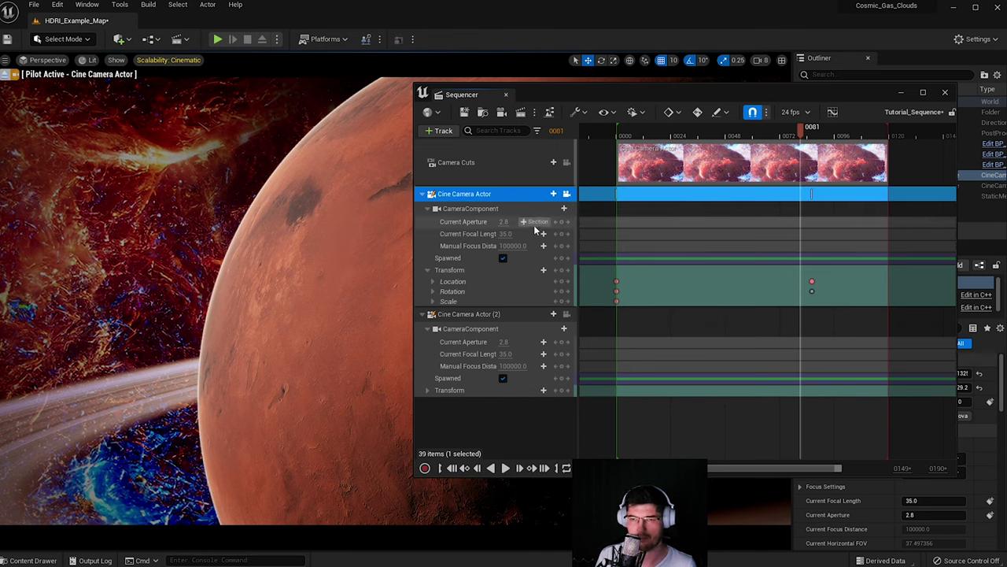
{"action": "left_click_drag", "start_coordinate": [802, 132], "coordinate": [694, 130]}
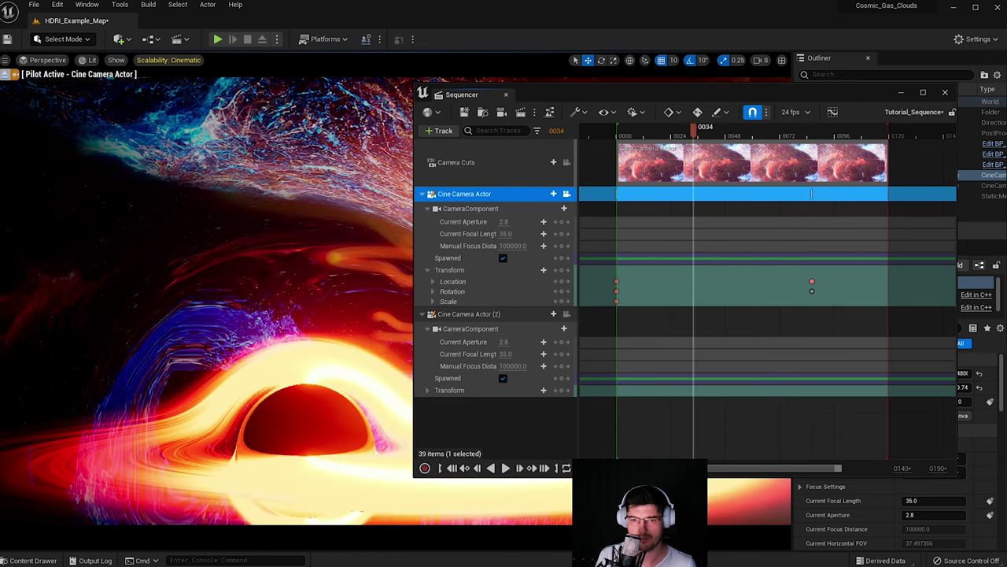
{"action": "left_click", "coordinate": [490, 314]}
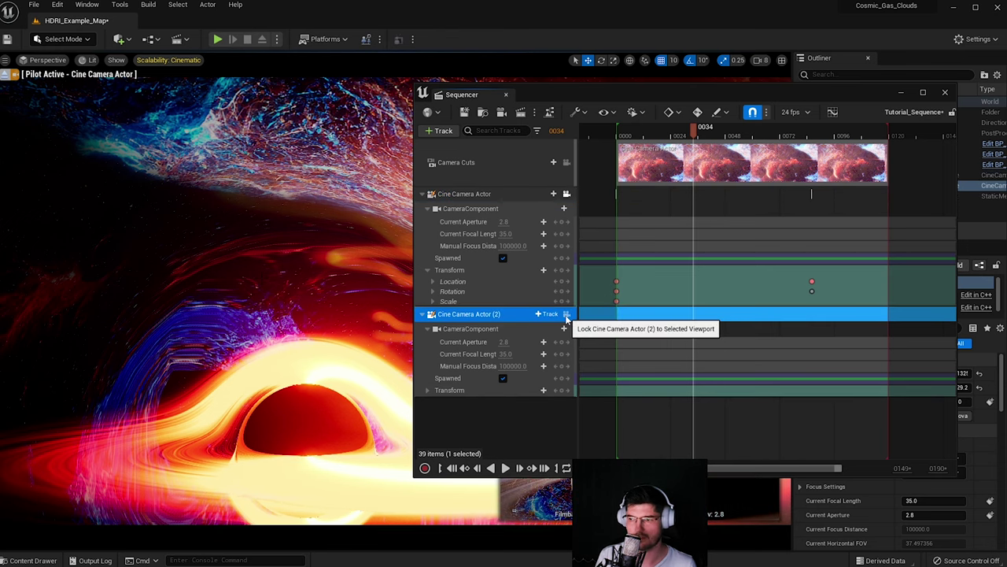
{"action": "left_click", "coordinate": [566, 315]}
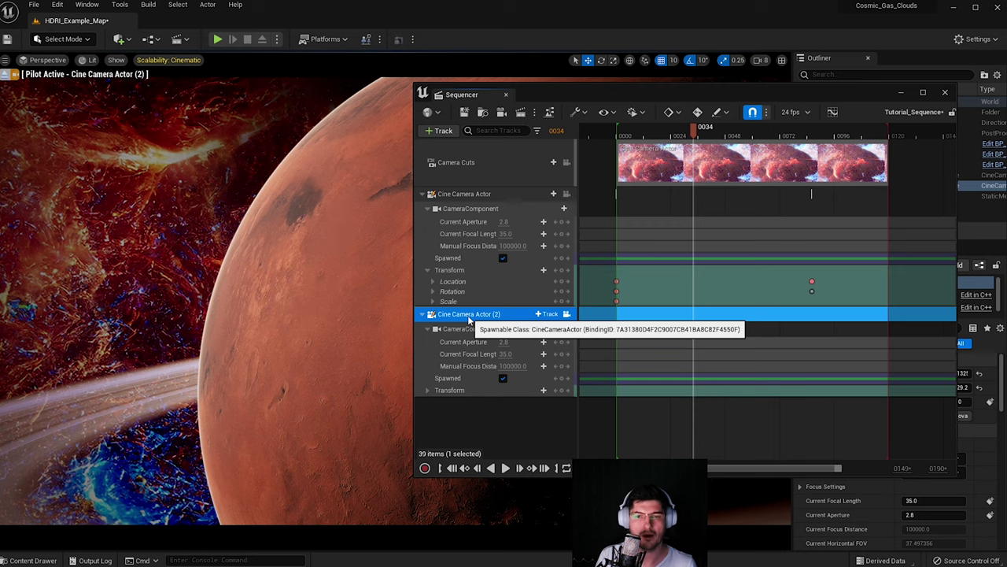
- Lock the viewport to the Camera Cuts track and add a cut to Cine Camera Actor (2) at frame 0060
{"action": "left_click", "coordinate": [566, 162]}
{"action": "left_click_drag", "start_coordinate": [698, 132], "coordinate": [686, 150]}
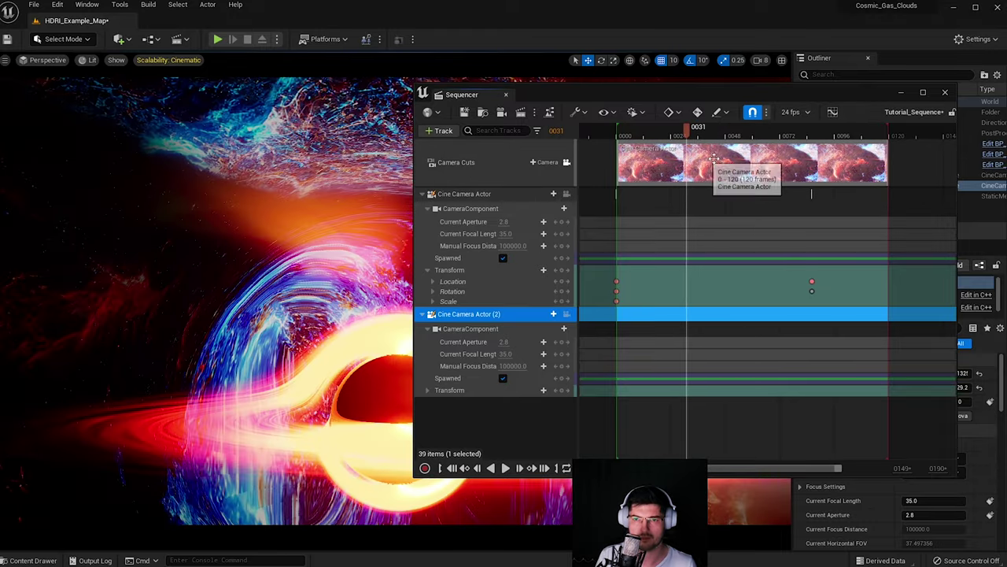
{"action": "left_click_drag", "start_coordinate": [687, 148], "coordinate": [753, 148]}
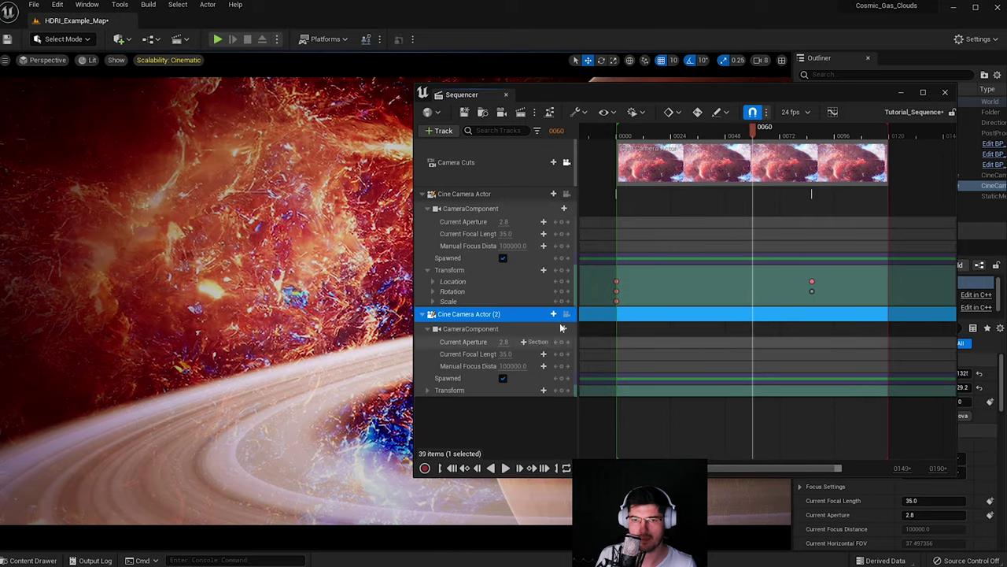
{"action": "left_click", "coordinate": [554, 315]}
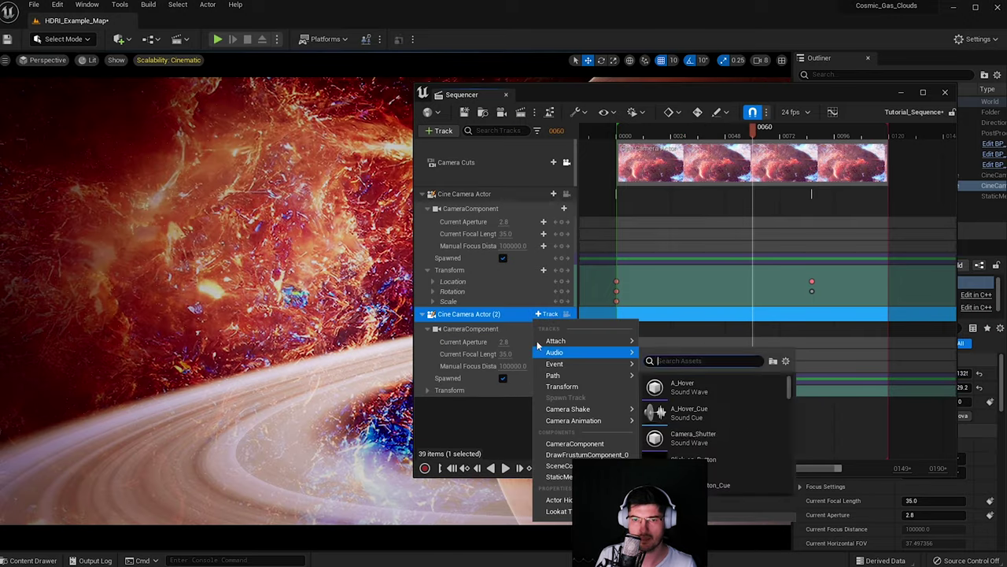
{"action": "mouse_move", "coordinate": [570, 378]}
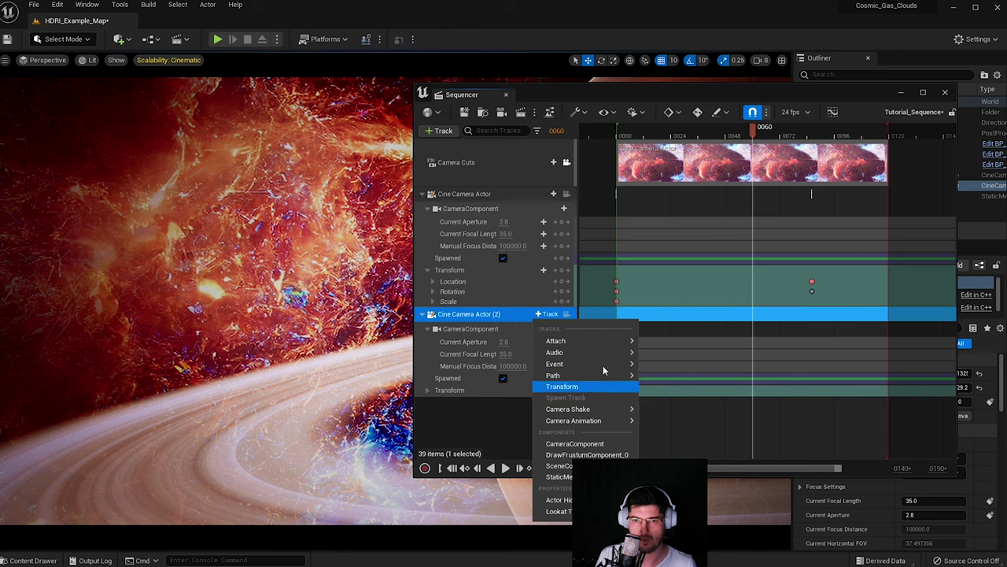
{"action": "left_click", "coordinate": [539, 164]}
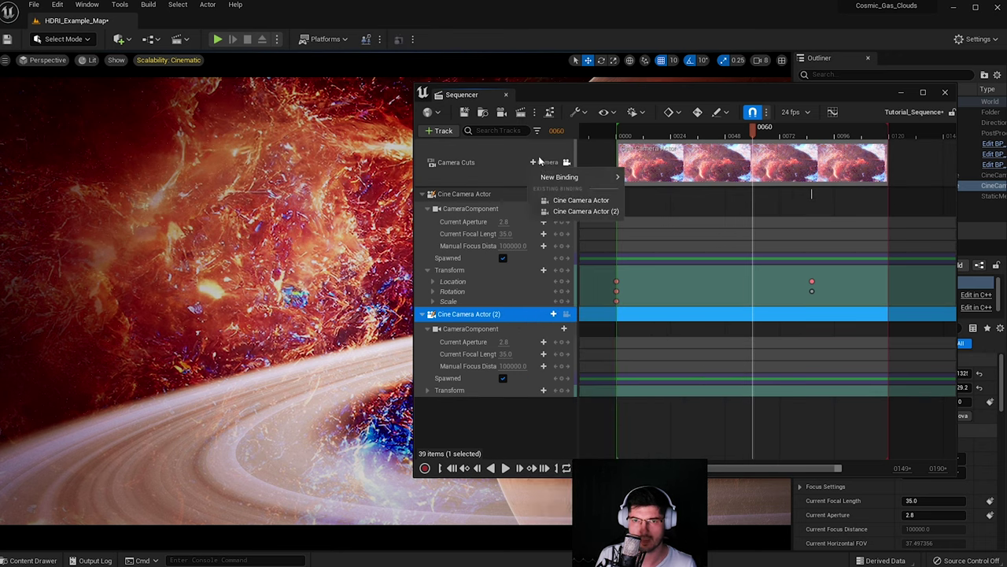
{"action": "left_click", "coordinate": [583, 212]}
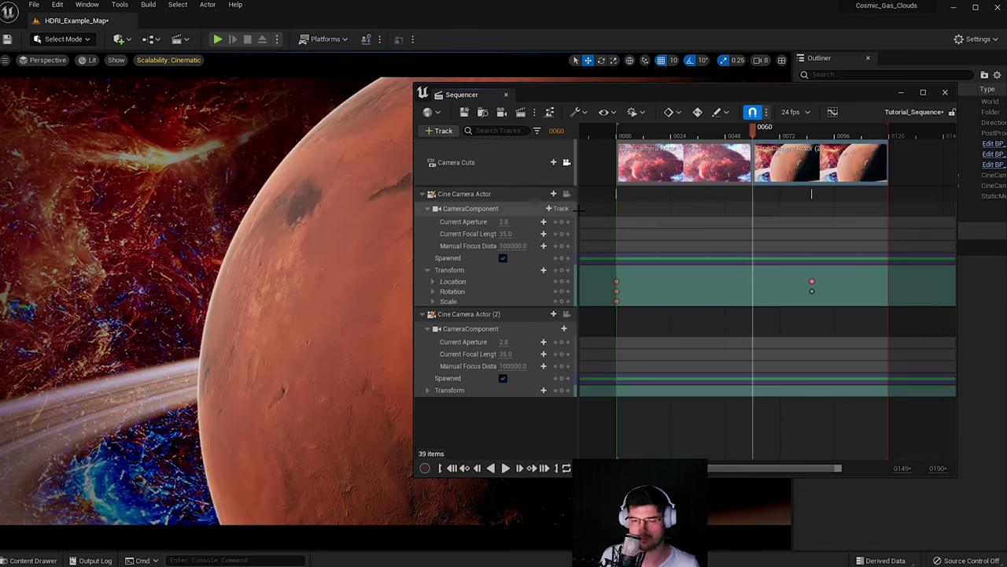
- Scrub back and forth across the cut at frame 0060 to preview the switch between the two cameras
{"action": "left_click_drag", "start_coordinate": [753, 128], "coordinate": [789, 176]}
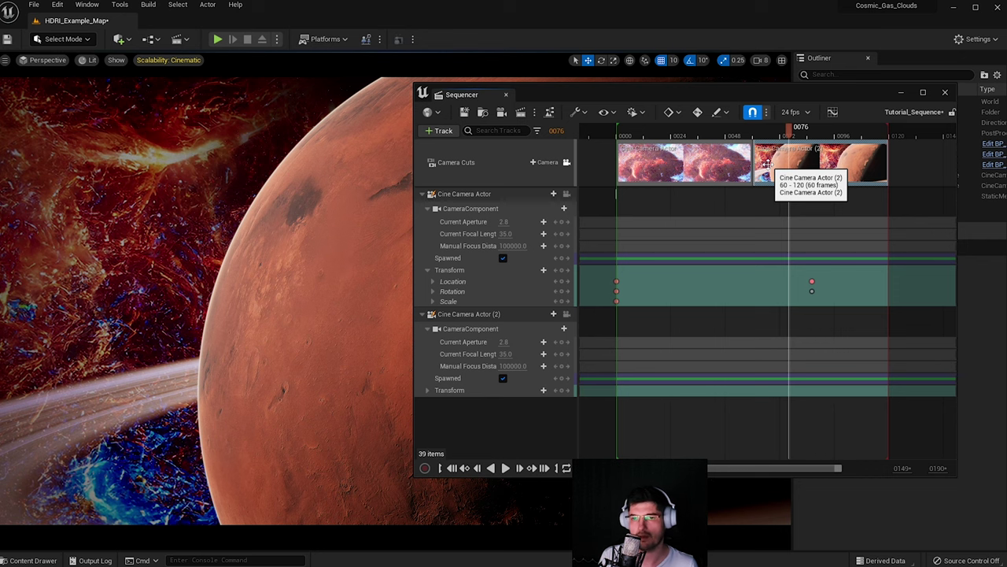
{"action": "left_click_drag", "start_coordinate": [672, 134], "coordinate": [781, 175]}
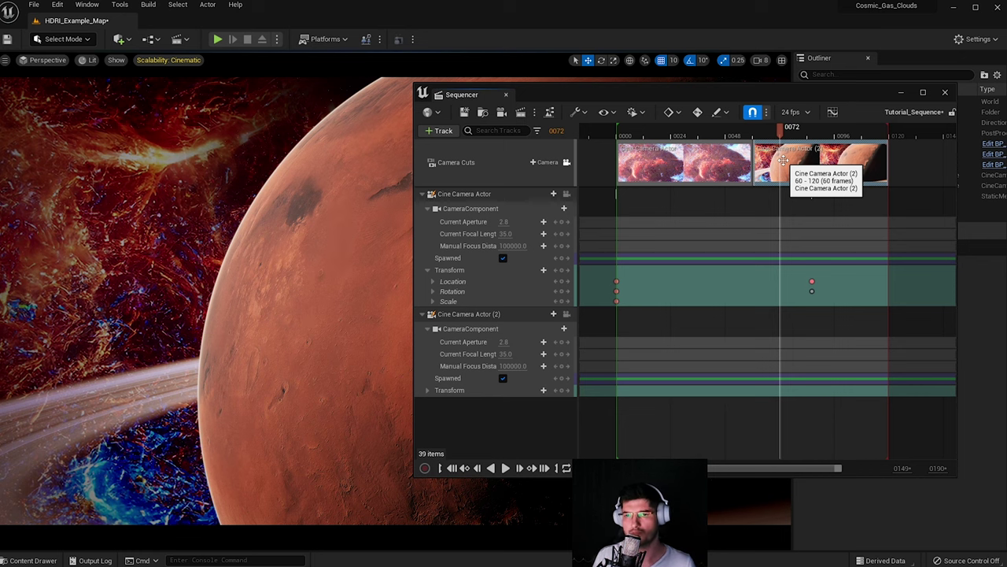
{"action": "left_click_drag", "start_coordinate": [693, 134], "coordinate": [743, 154]}
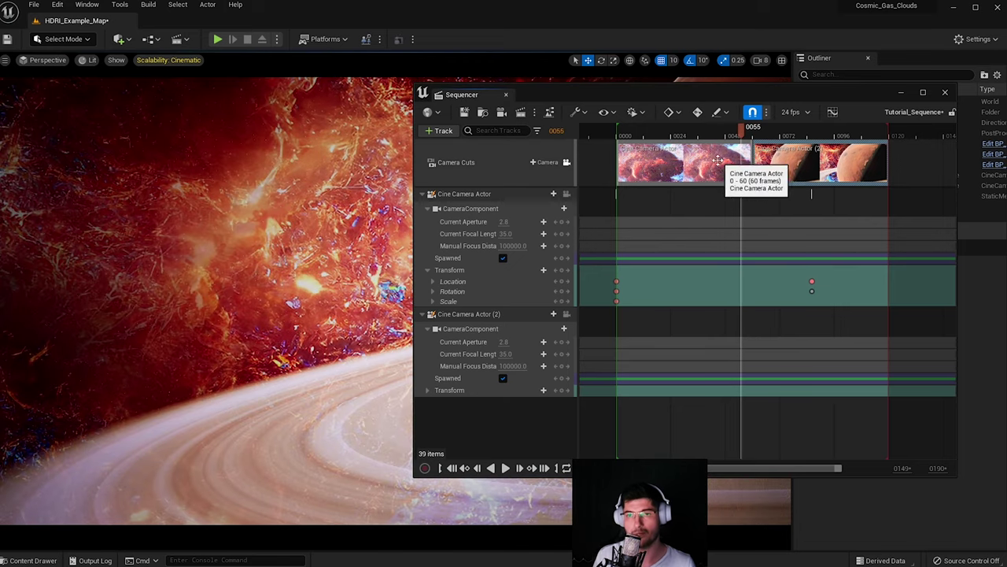
{"action": "right_click_drag", "start_coordinate": [701, 216], "coordinate": [716, 214]}
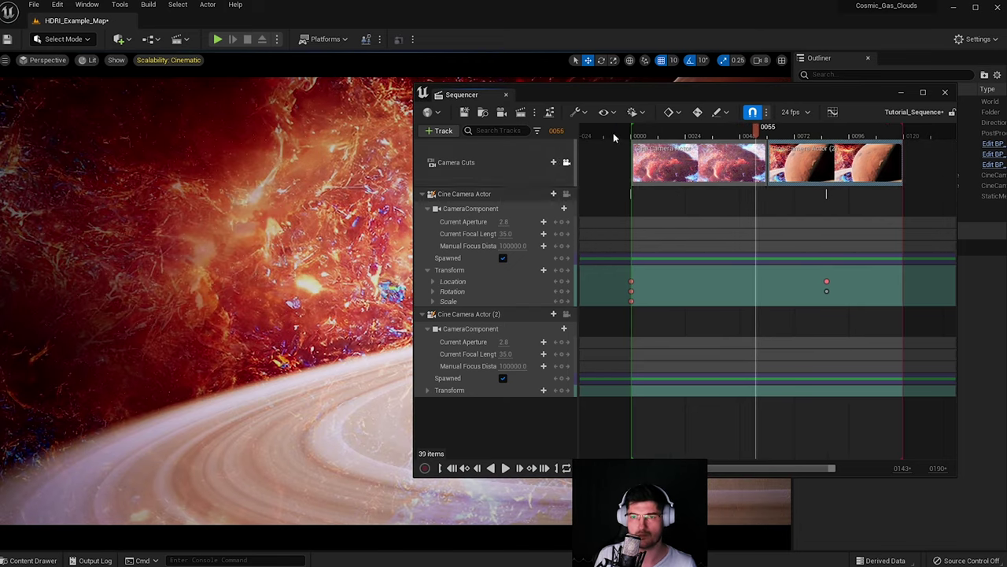
{"action": "left_click_drag", "start_coordinate": [760, 136], "coordinate": [699, 131]}
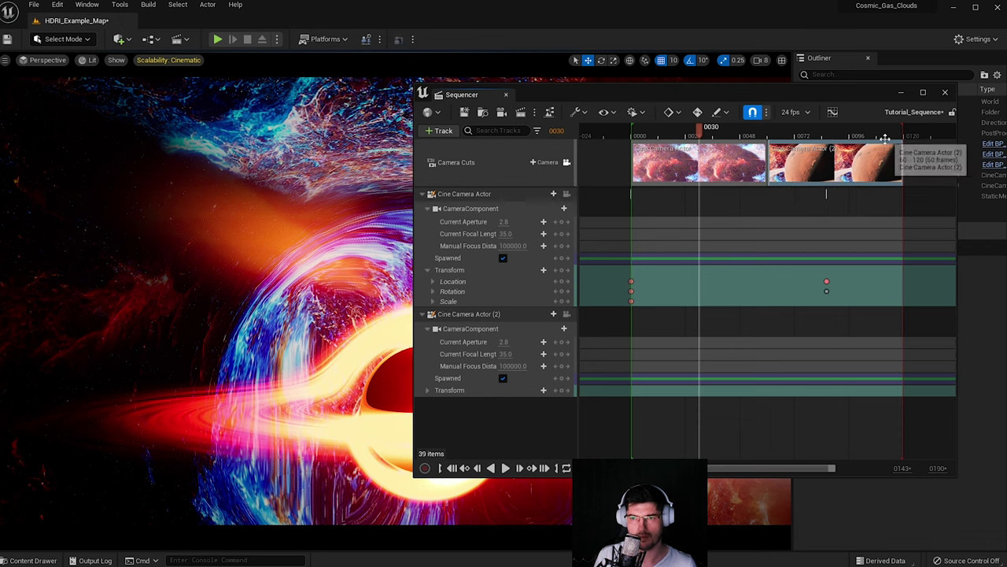
- Shorten the sequence's playback range so that it ends at frame 0002
{"action": "mouse_move", "coordinate": [897, 132]}
{"action": "left_mouse_down"}
{"action": "mouse_move", "coordinate": [656, 129]}
{"action": "mouse_move", "coordinate": [673, 132]}
{"action": "left_mouse_up"}
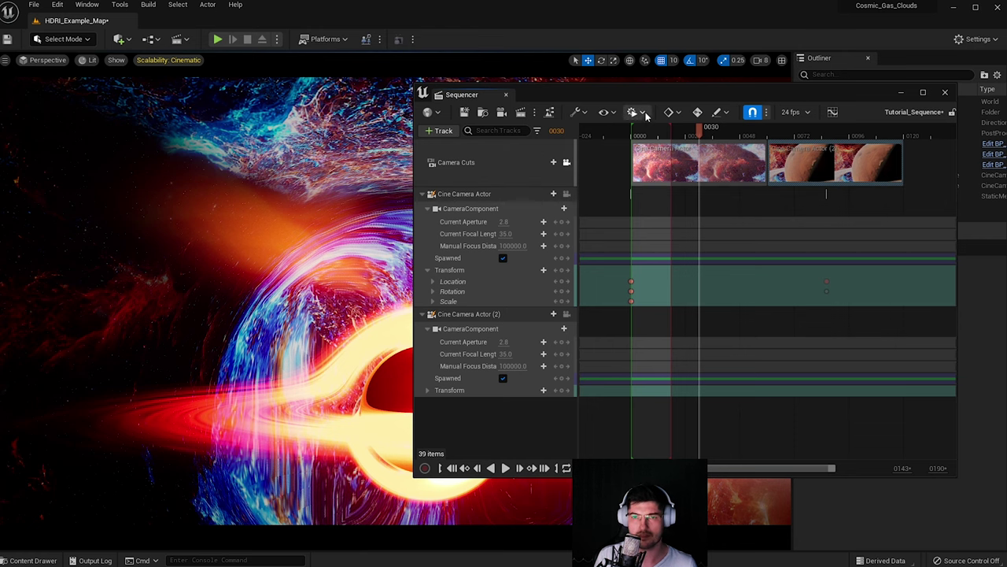
{"action": "left_click", "coordinate": [641, 113]}
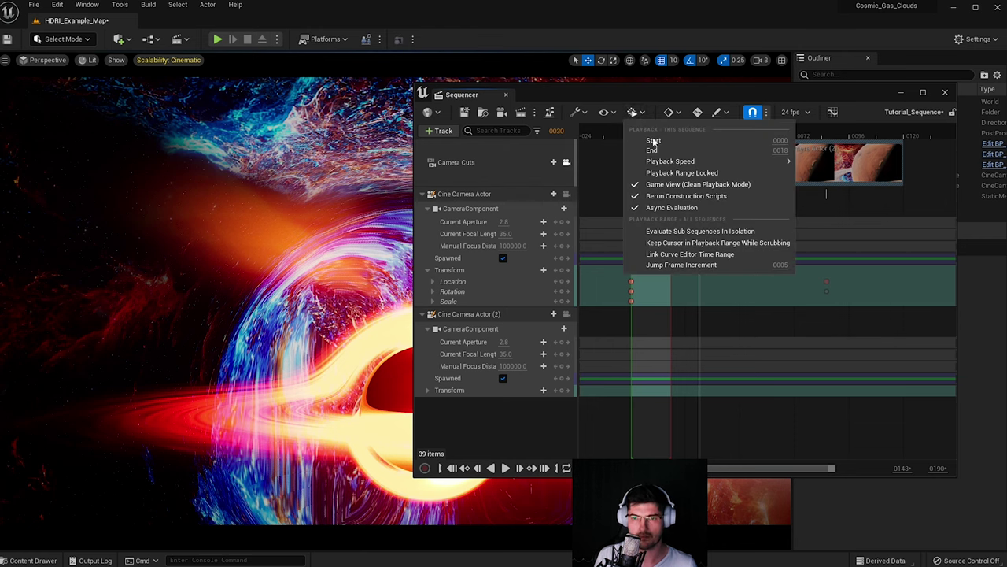
{"action": "left_click", "coordinate": [633, 112]}
{"action": "left_click", "coordinate": [634, 112]}
{"action": "mouse_move", "coordinate": [764, 161]}
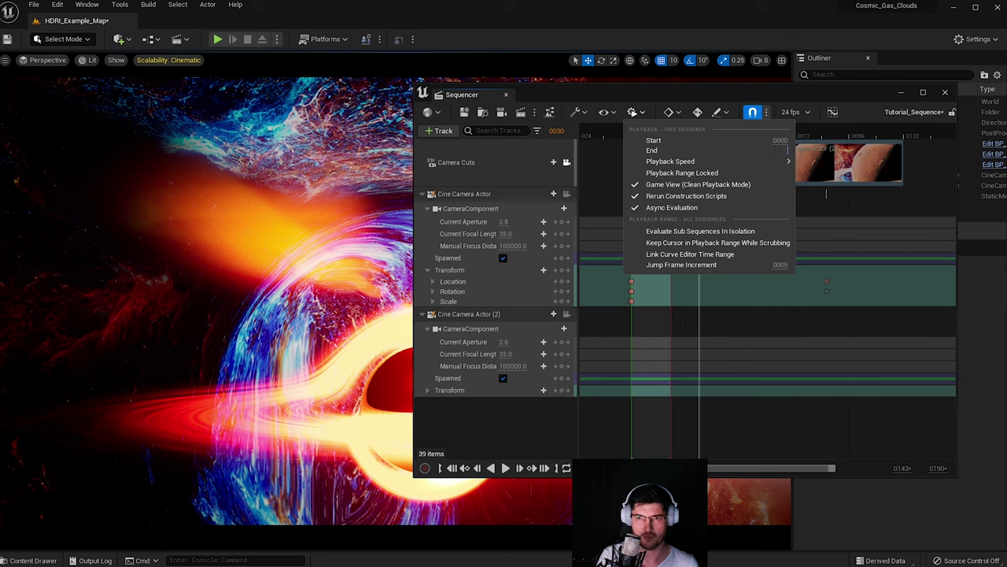
{"action": "left_click", "coordinate": [783, 149]}
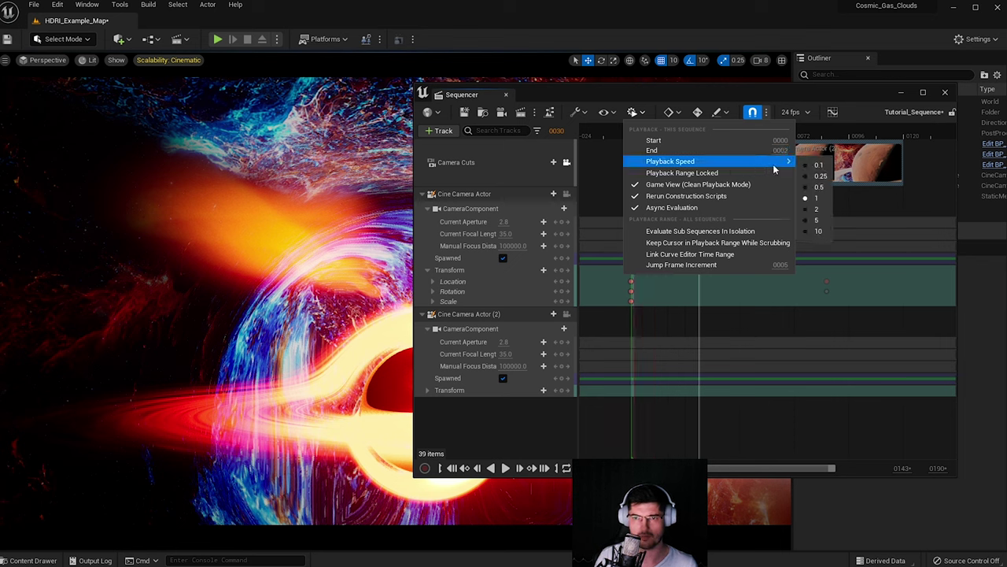
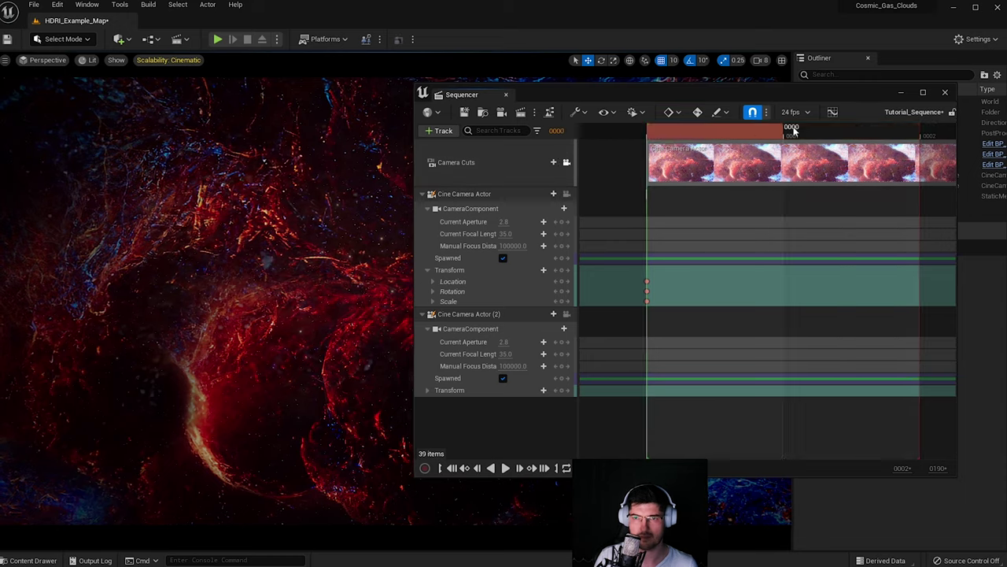
- Add a camera cut to Cine Camera Actor (2) at frame 0001, and check the views at frames 0000 and 0001
{"action": "left_click", "coordinate": [544, 162]}
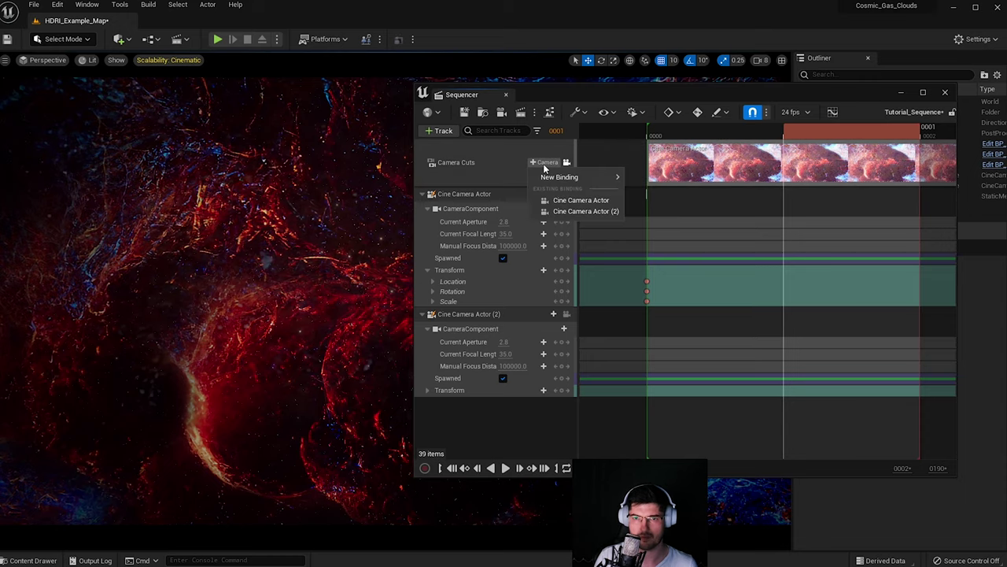
{"action": "left_click", "coordinate": [586, 210]}
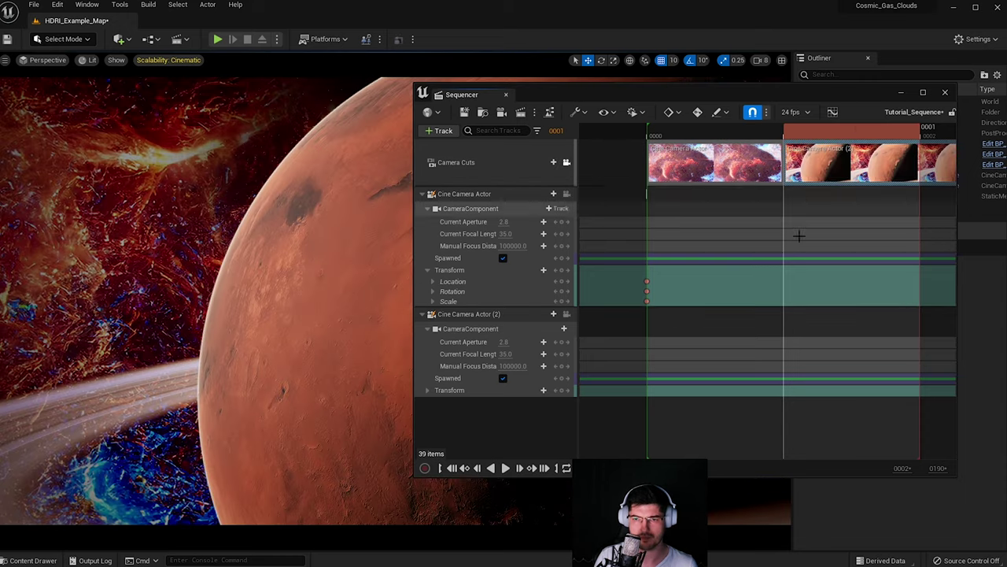
{"action": "left_click", "coordinate": [680, 140]}
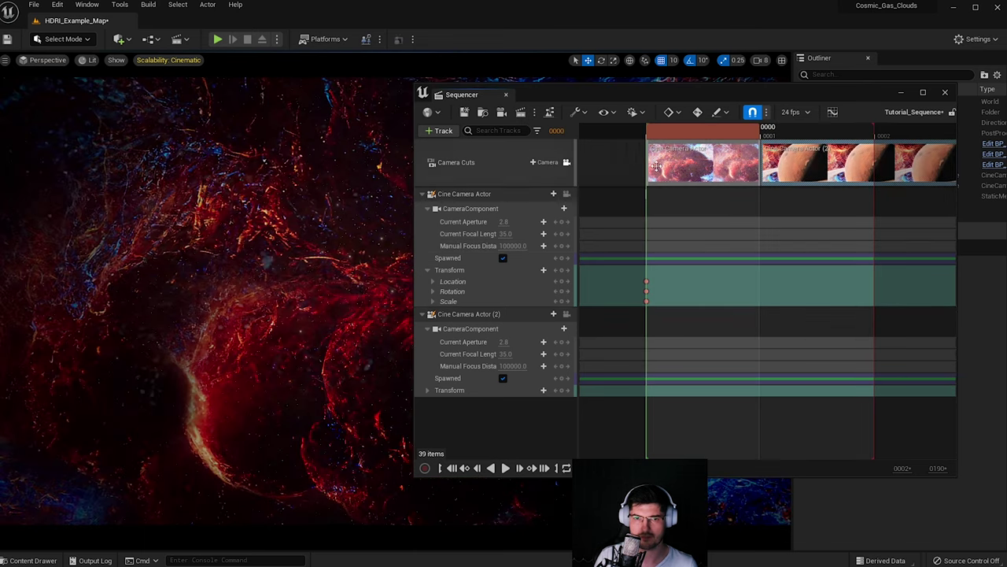
{"action": "left_click", "coordinate": [832, 136]}
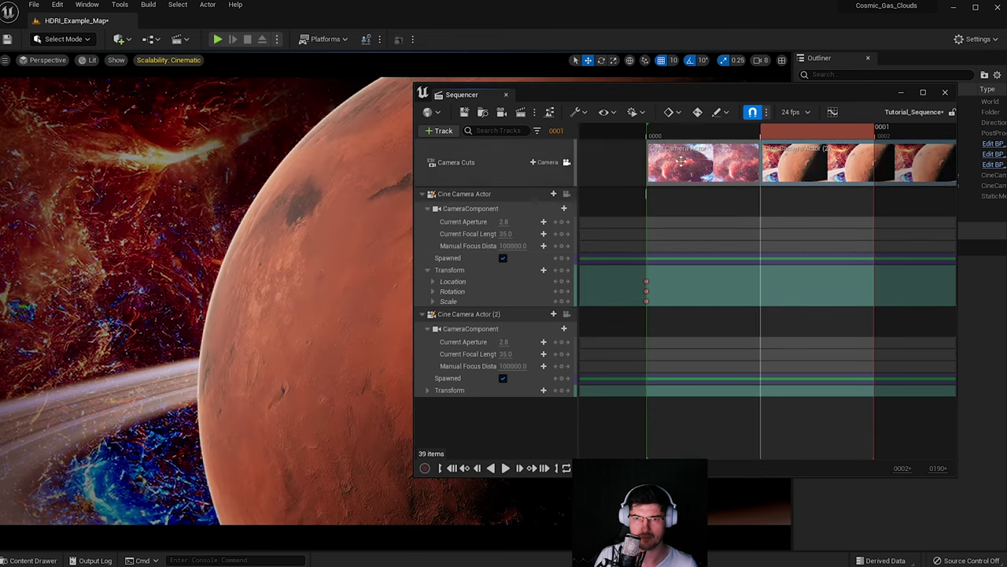
- Pilot Cine Camera Actor at frame 0000 and turn its view toward the blue and white gas clouds, clear of the Sequencer
{"action": "left_click", "coordinate": [691, 138]}
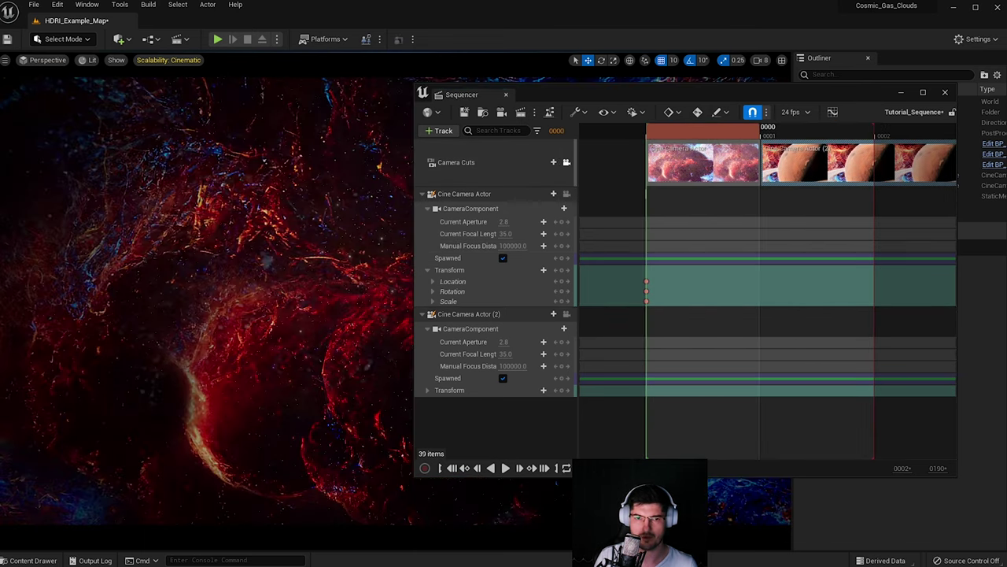
{"action": "left_click", "coordinate": [567, 194]}
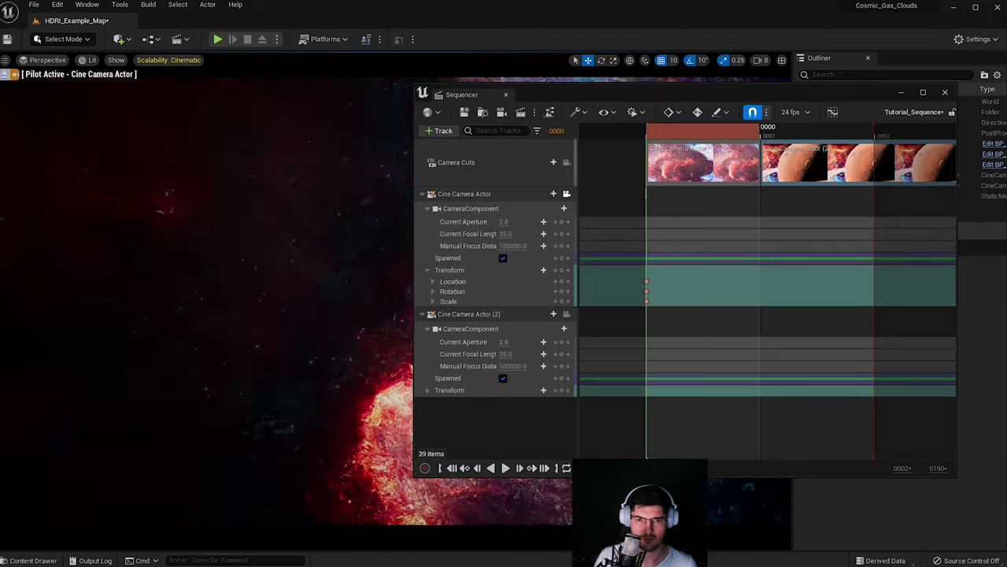
{"action": "right_click_drag", "start_coordinate": [244, 210], "coordinate": [212, 196]}
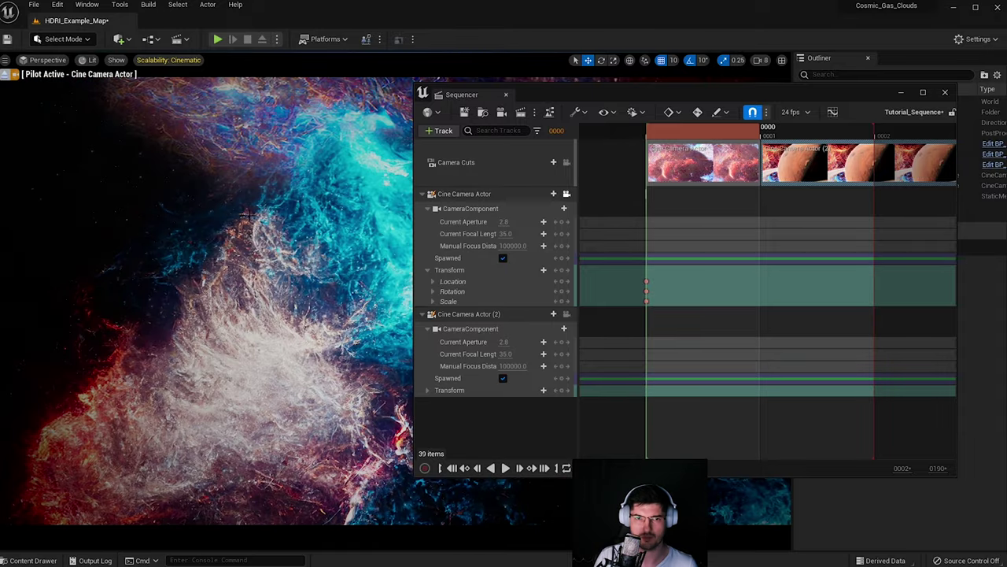
{"action": "left_click_drag", "start_coordinate": [584, 96], "coordinate": [1006, 145]}
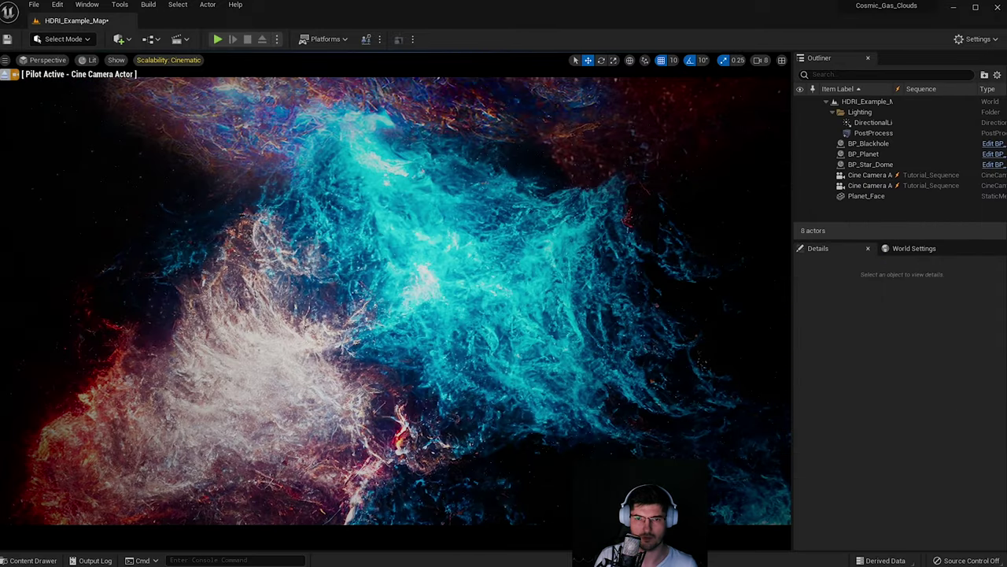
{"action": "mouse_move", "coordinate": [496, 72]}
{"action": "right_mouse_down"}
{"action": "mouse_move", "coordinate": [436, 39]}
{"action": "mouse_move", "coordinate": [497, 72]}
{"action": "right_mouse_up"}
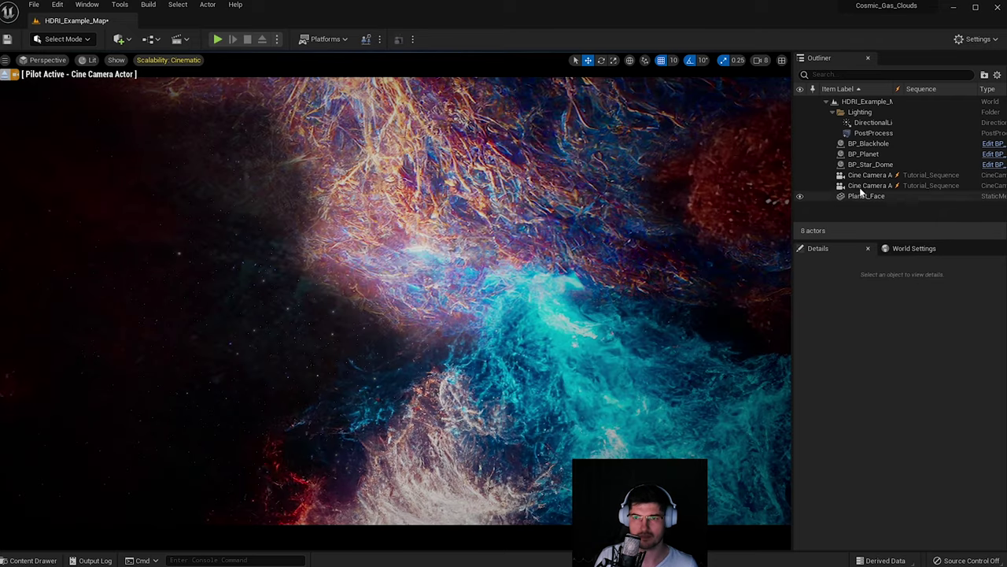
- Set the filmback of both cine cameras to 16:9 DSLR
{"action": "left_click", "coordinate": [862, 186]}
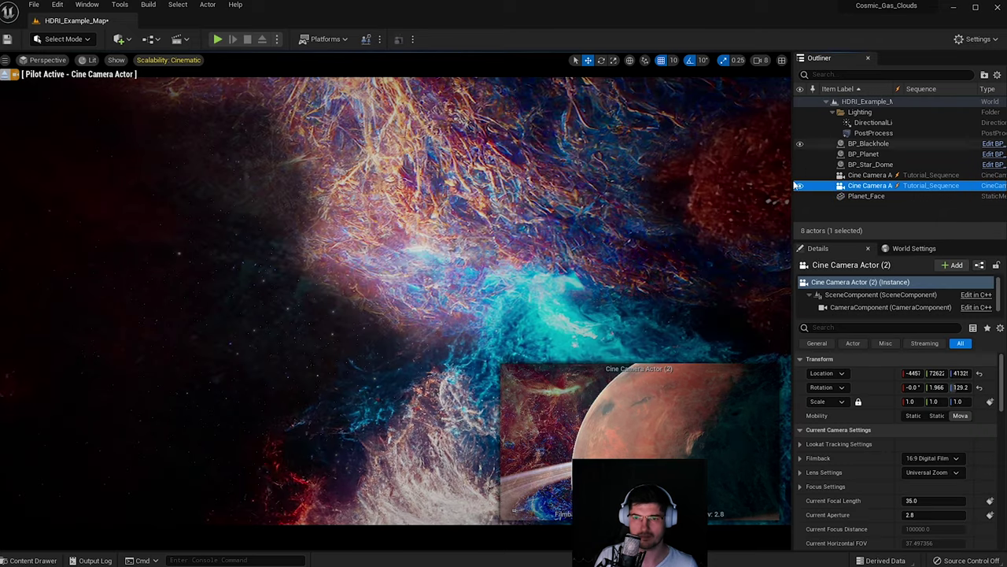
{"action": "left_click", "coordinate": [930, 458]}
{"action": "left_click", "coordinate": [920, 499]}
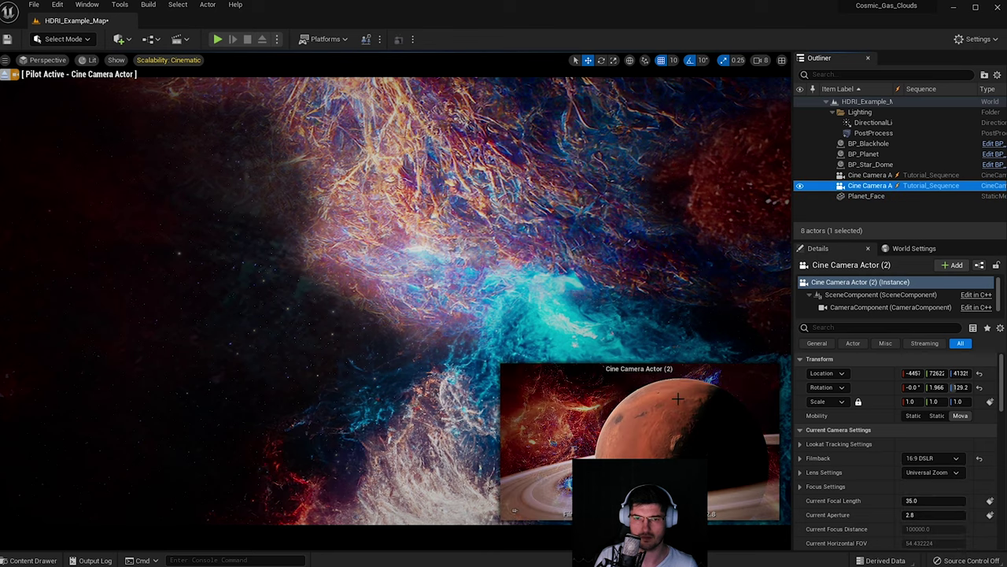
{"action": "left_click", "coordinate": [870, 175]}
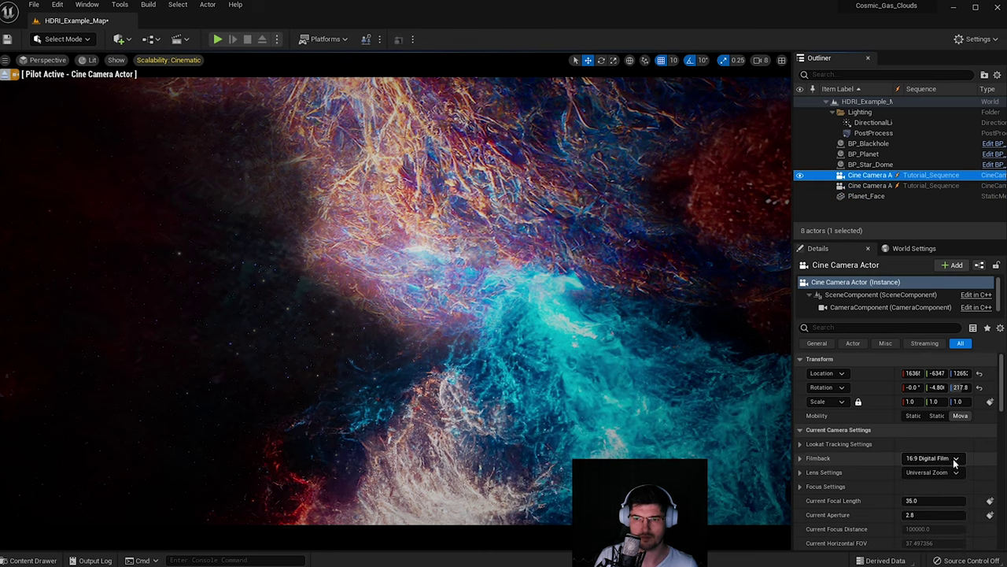
{"action": "left_click", "coordinate": [933, 458]}
{"action": "left_click", "coordinate": [919, 500]}
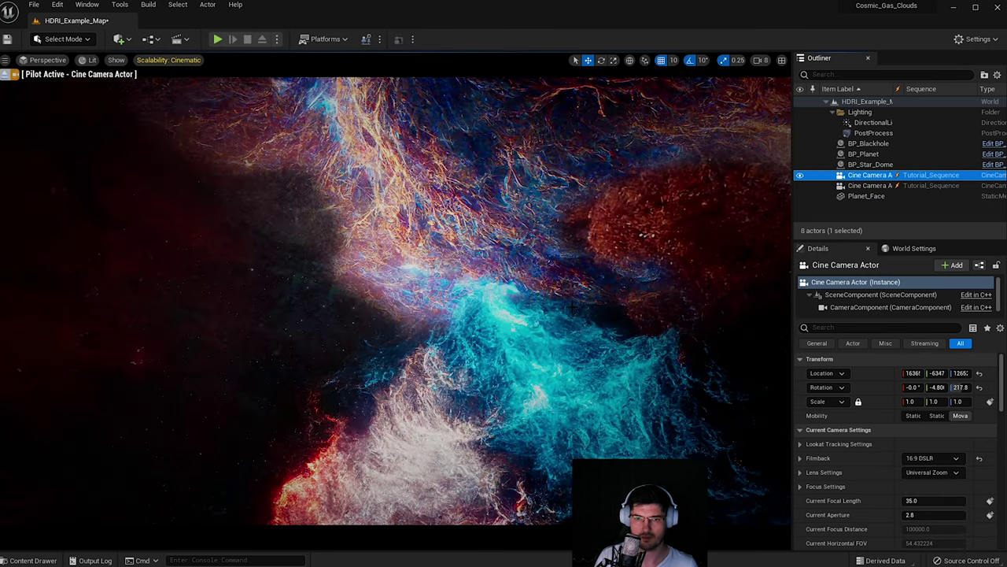
- Fly the piloted Cine Camera Actor toward the black hole beside the ringed planet and delete the black hole
{"action": "right_click_drag", "start_coordinate": [397, 299], "coordinate": [460, 263]}
{"action": "key", "text": "a"}
{"action": "key", "text": "s"}
{"action": "key", "text": "s"}
{"action": "key", "text": "w"}
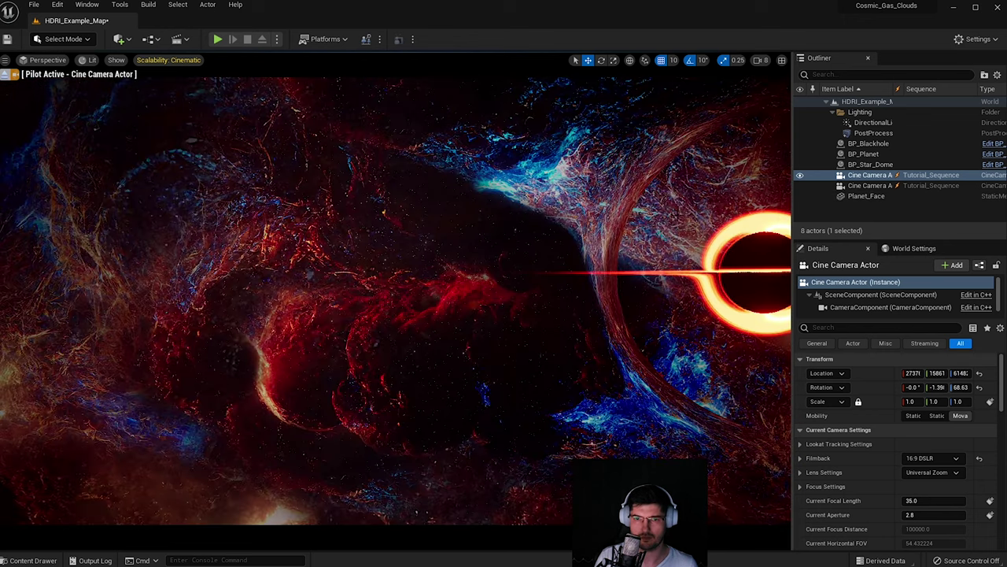
{"action": "right_click_drag", "start_coordinate": [395, 301], "coordinate": [526, 282]}
{"action": "key", "text": "w"}
{"action": "key", "text": "s"}
{"action": "key", "text": "q"}
{"action": "key", "text": "w"}
{"action": "key", "text": "w"}
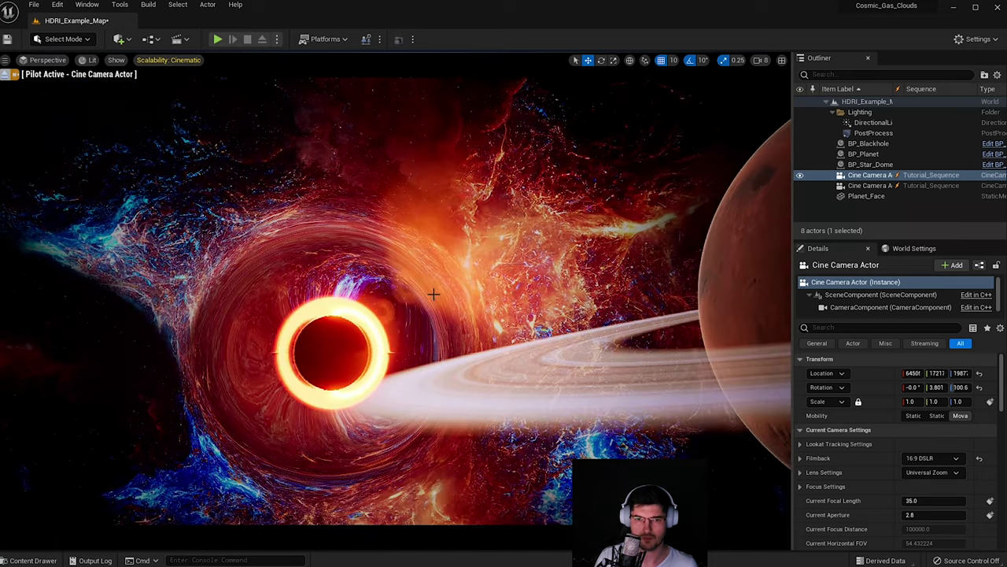
{"action": "left_click", "coordinate": [434, 294]}
{"action": "key", "text": "Delete"}
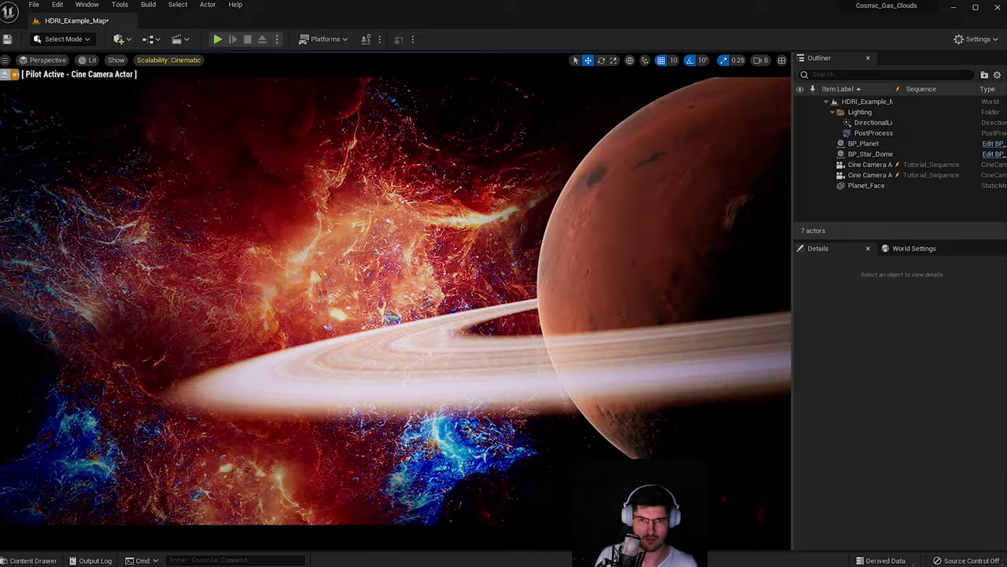
- Fly the camera to the grey rocky surface and set the camera speed scalar to 1
{"action": "right_click_drag", "start_coordinate": [434, 293], "coordinate": [638, 291]}
{"action": "key", "text": "q"}
{"action": "key", "text": "e"}
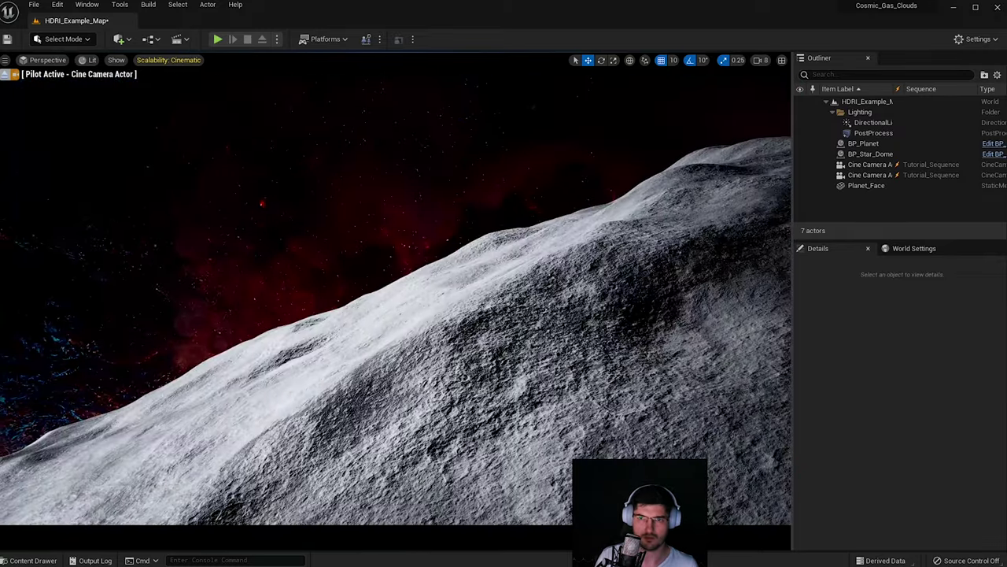
{"action": "left_click", "coordinate": [760, 63]}
{"action": "left_click", "coordinate": [781, 109]}
{"action": "type", "text": "1"}
{"action": "key", "text": "Return"}
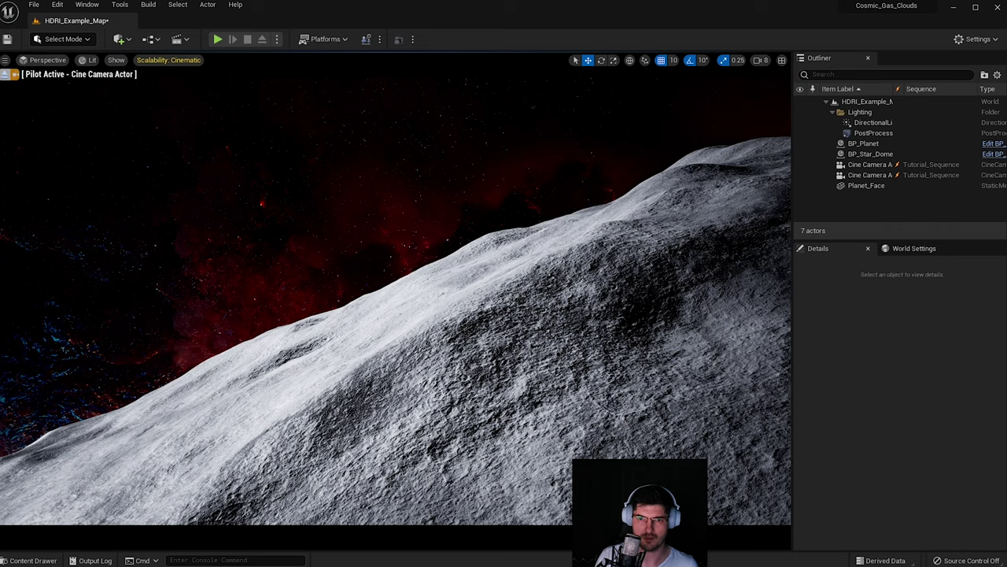
- Try to frame Cine Camera Actor's shot with the rocky surface in the foreground and the ringed planet behind it
{"action": "key", "text": "e"}
{"action": "right_click_drag", "start_coordinate": [461, 264], "coordinate": [531, 228]}
{"action": "key", "text": "e"}
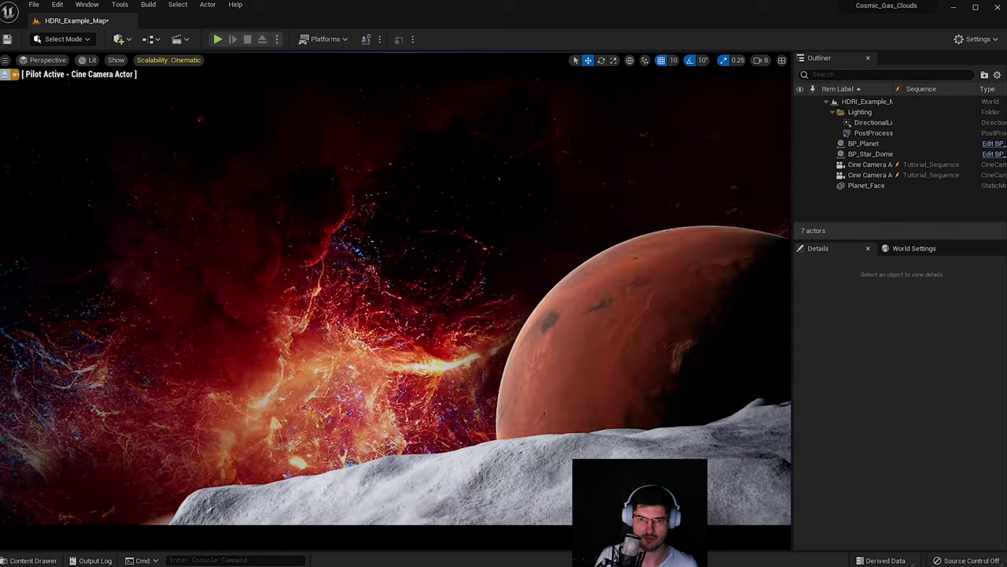
{"action": "right_click_drag", "start_coordinate": [460, 264], "coordinate": [458, 279]}
{"action": "key", "text": "e"}
{"action": "key", "text": "d"}
{"action": "right_click_drag", "start_coordinate": [585, 282], "coordinate": [584, 282]}
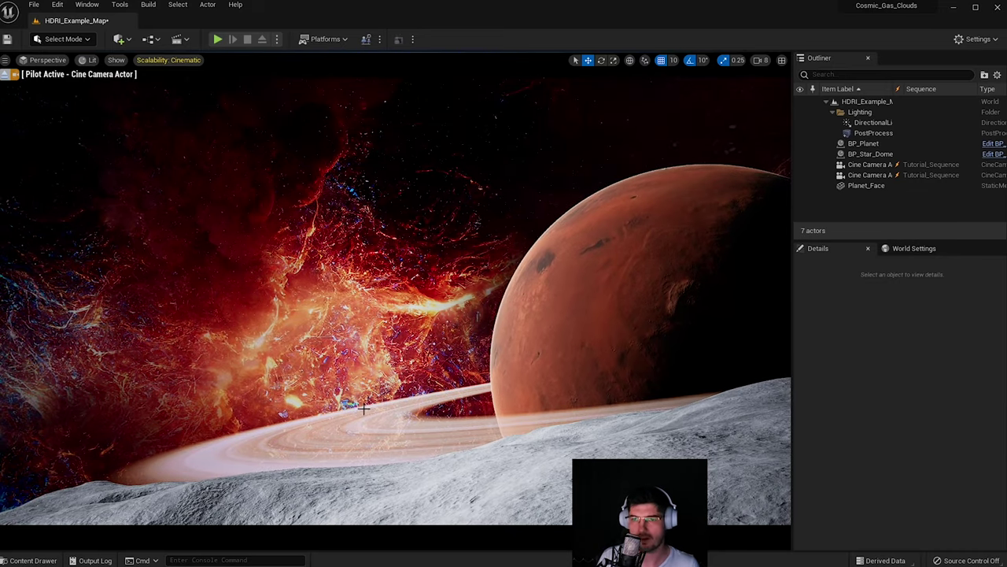
{"action": "right_click_drag", "start_coordinate": [440, 393], "coordinate": [440, 393]}
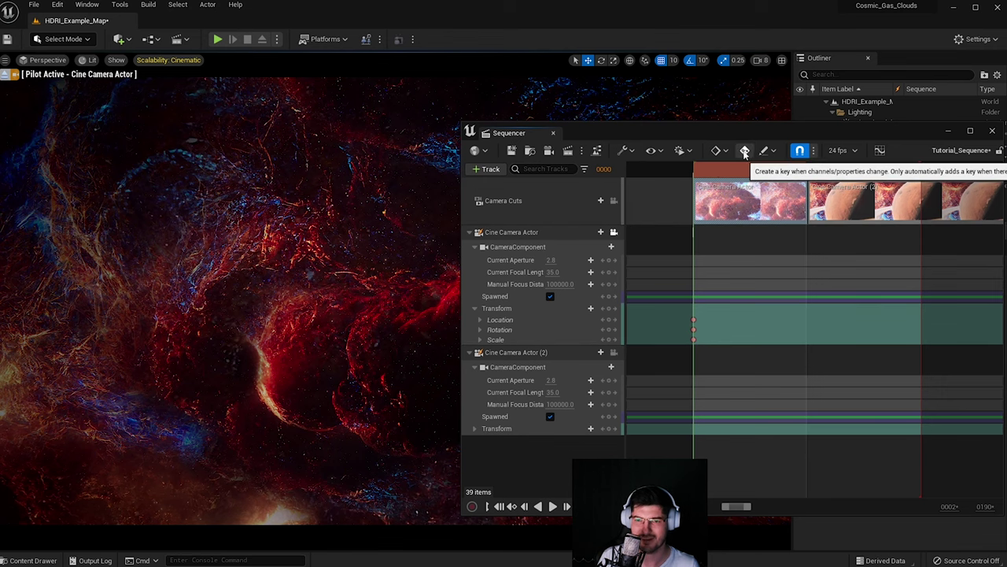
- Delete Cine Camera Actor's location, rotation and scale keys at frame 0000
{"action": "scroll", "coordinate": [824, 358], "scroll_direction": "down", "scroll_amount": 10, "text": "ctrl"}
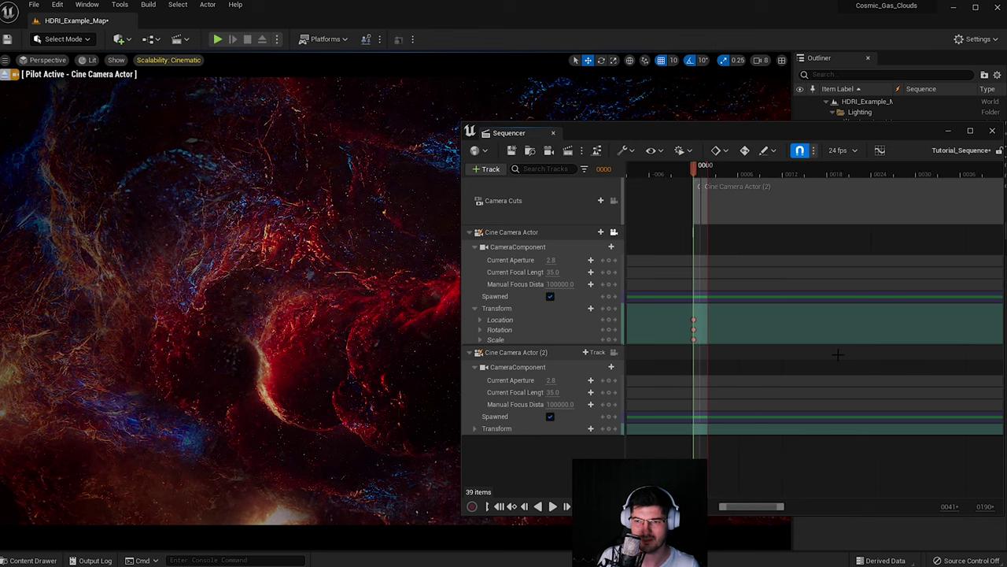
{"action": "scroll", "coordinate": [838, 355], "scroll_direction": "down", "scroll_amount": 3, "text": "ctrl"}
{"action": "left_click", "coordinate": [692, 331]}
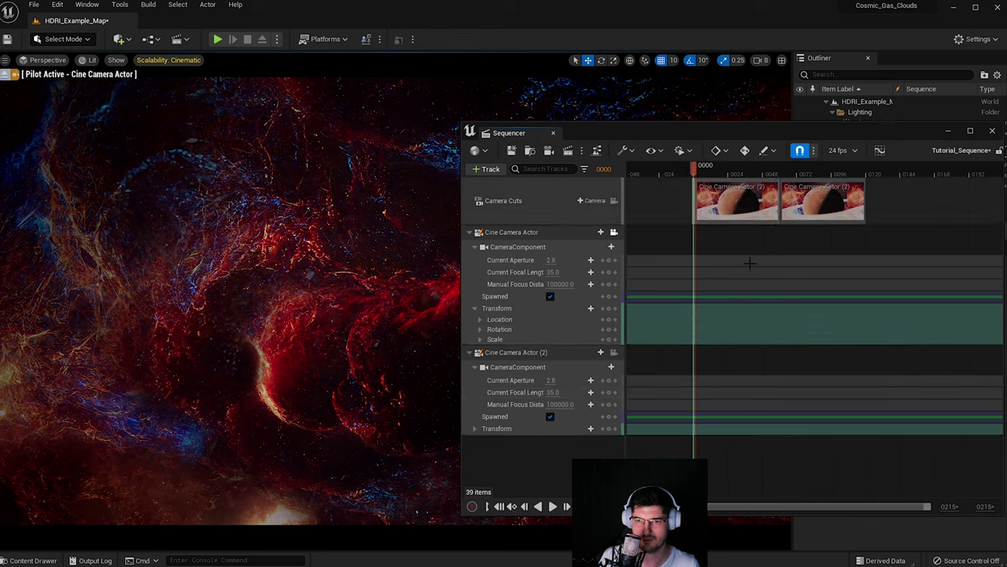
{"action": "scroll", "coordinate": [710, 217], "scroll_direction": "up", "scroll_amount": 5, "text": "ctrl"}
{"action": "scroll", "coordinate": [710, 216], "scroll_direction": "up", "scroll_amount": 5, "text": "ctrl"}
- Adjust the camera speed scalar and reframe Cine Camera Actor on the planet and its rings against the gas clouds
{"action": "left_click_drag", "start_coordinate": [740, 135], "coordinate": [1006, 126]}
{"action": "right_click_drag", "start_coordinate": [577, 214], "coordinate": [441, 213]}
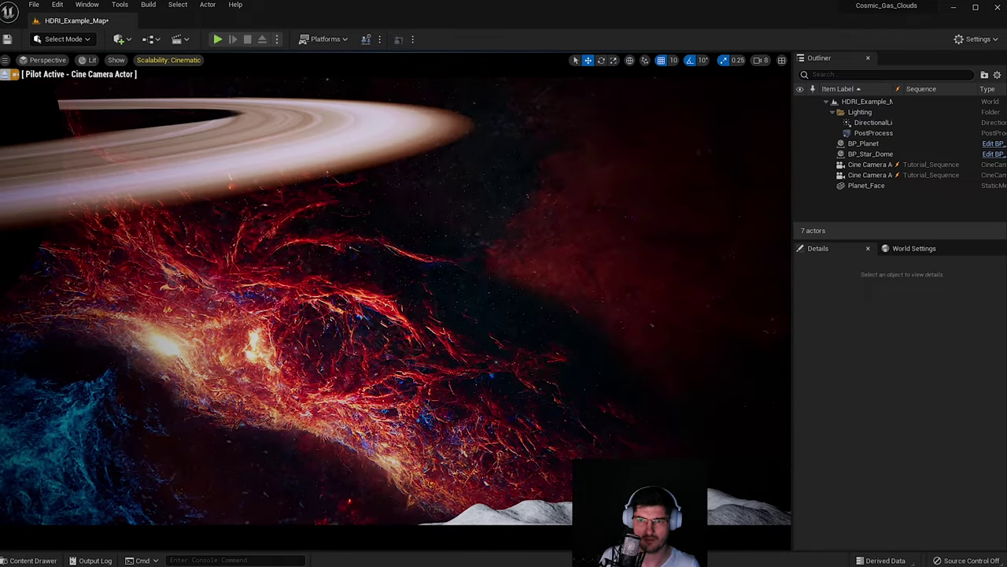
{"action": "left_click", "coordinate": [761, 61]}
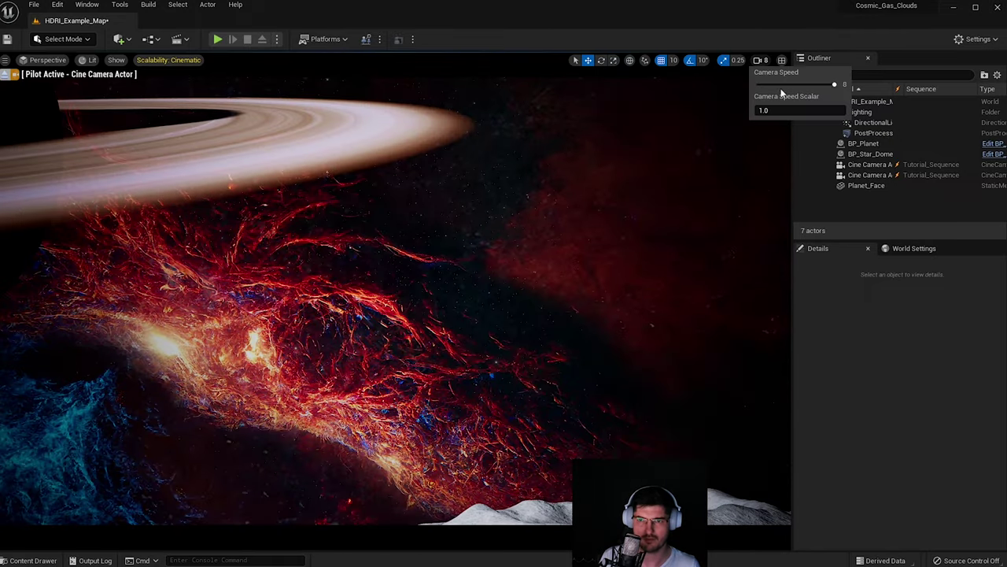
{"action": "left_click_drag", "start_coordinate": [788, 110], "coordinate": [844, 110]}
{"action": "right_click_drag", "start_coordinate": [519, 276], "coordinate": [677, 228]}
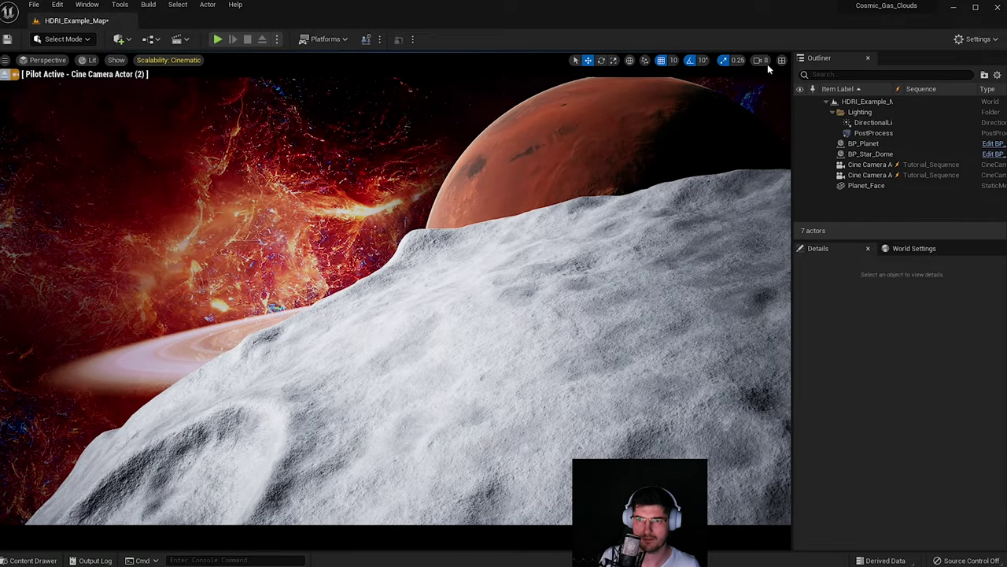
- Lower the camera speed scalar and frame Cine Camera Actor (2) on the ringed planet with the rocky surface in the foreground
{"action": "left_click", "coordinate": [760, 60]}
{"action": "left_click_drag", "start_coordinate": [797, 110], "coordinate": [759, 110]}
{"action": "right_click_drag", "start_coordinate": [551, 260], "coordinate": [566, 148]}
{"action": "key", "text": "w"}
{"action": "key", "text": "s"}
{"action": "key", "text": "s"}
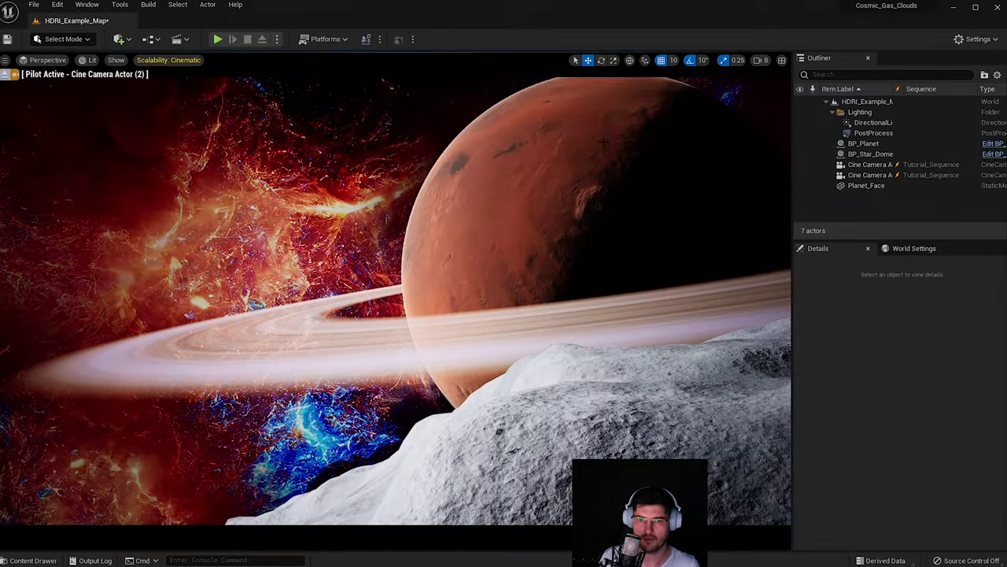
{"action": "right_click_drag", "start_coordinate": [567, 188], "coordinate": [563, 189]}
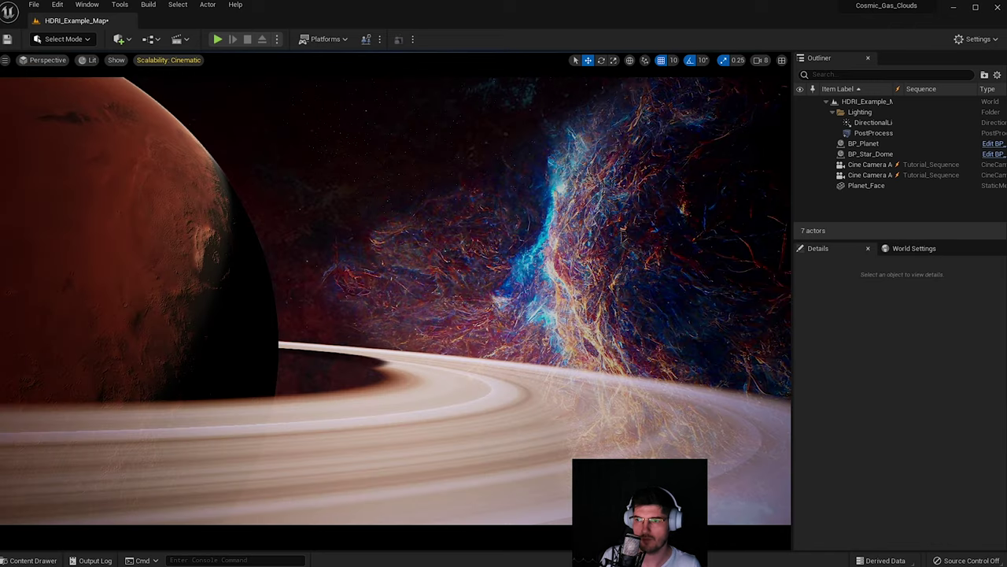
- Switch back and forth between the two camera shots to compare their framing
{"action": "key", "text": "2"}
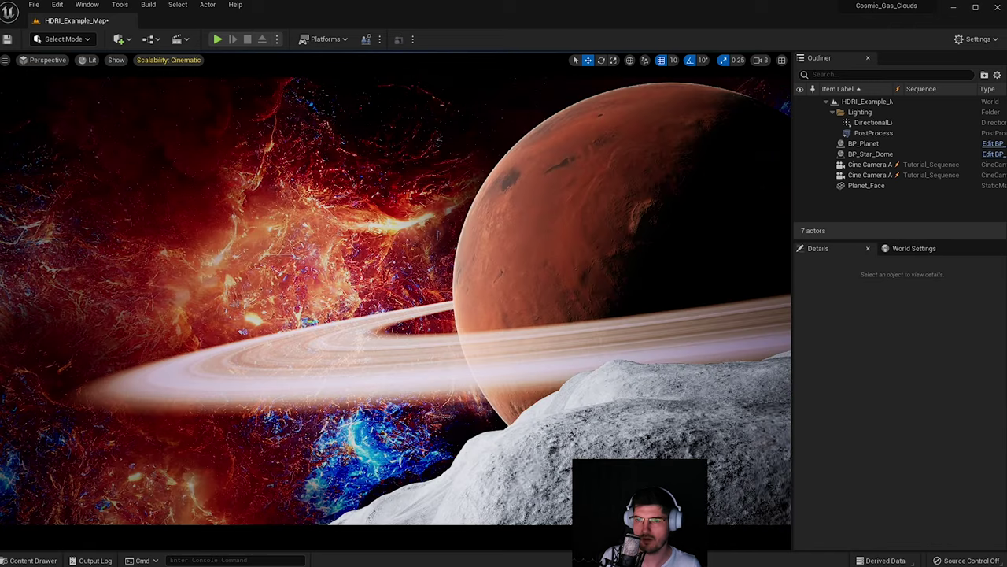
{"action": "key", "text": "1"}
{"action": "key", "text": "2"}
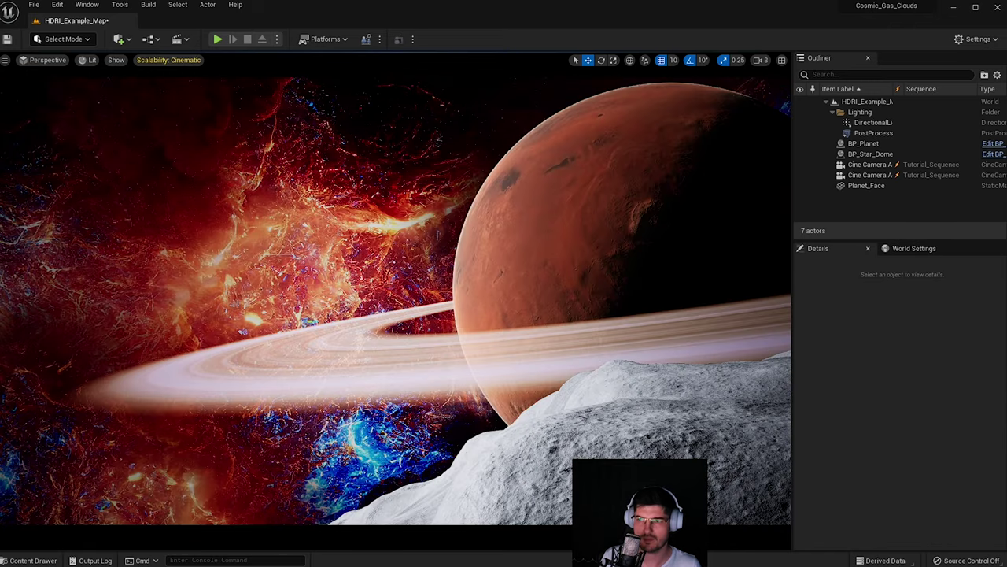
{"action": "key", "text": "1"}
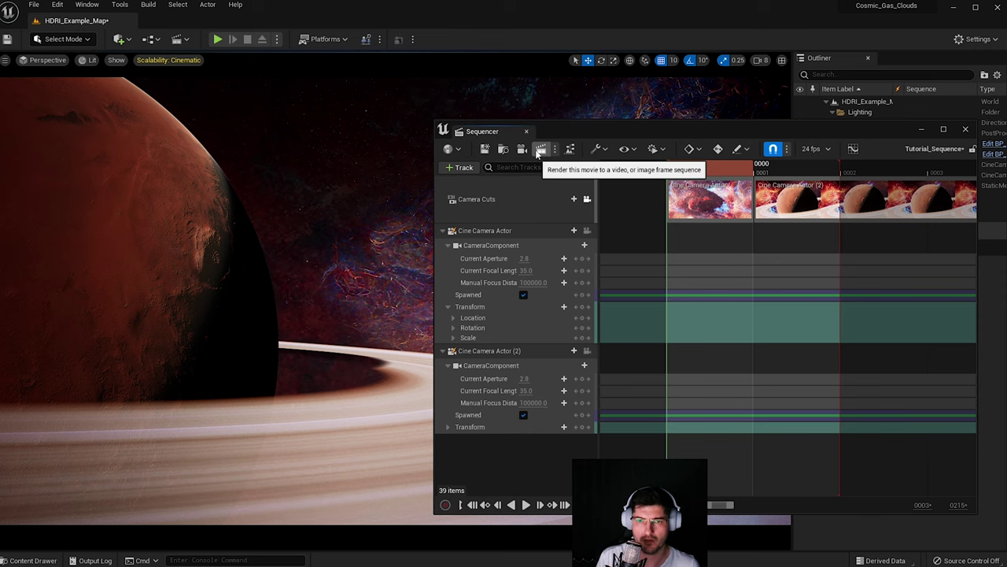
- Open Tutorial_Sequence in the Movie Render Queue and replace its JPG export with a .png Sequence [8bit] export
{"action": "left_click", "coordinate": [539, 150]}
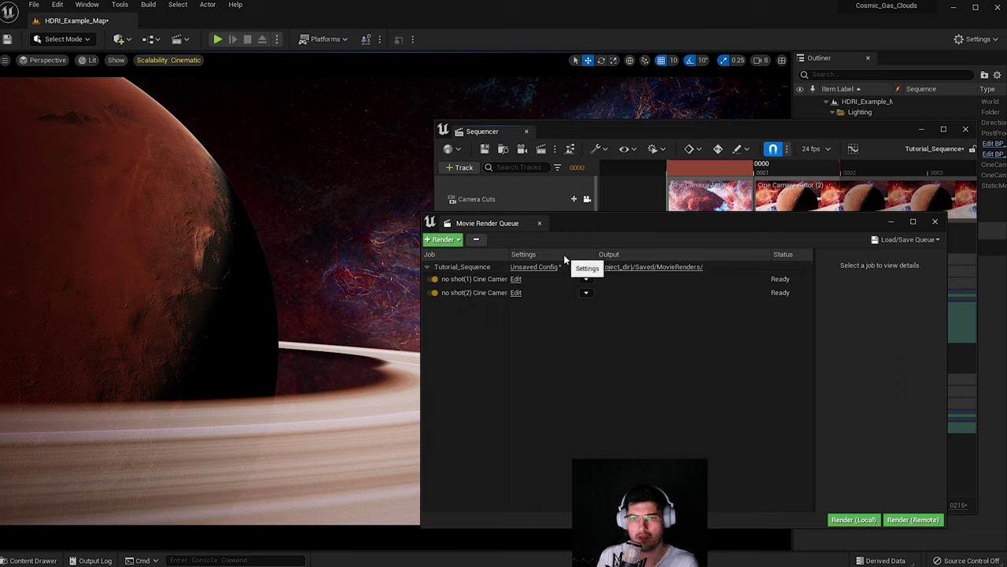
{"action": "left_click", "coordinate": [520, 267]}
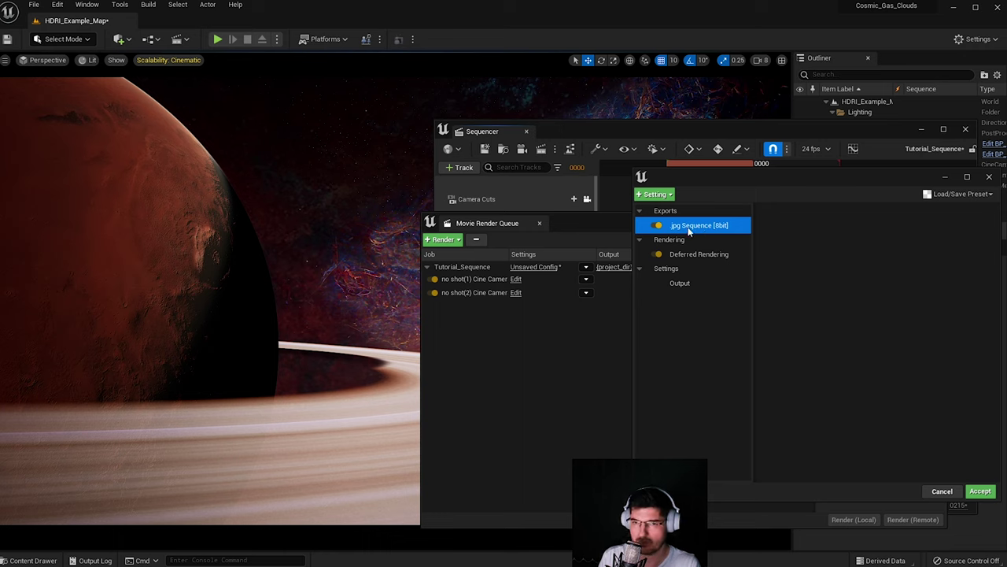
{"action": "left_click", "coordinate": [661, 194]}
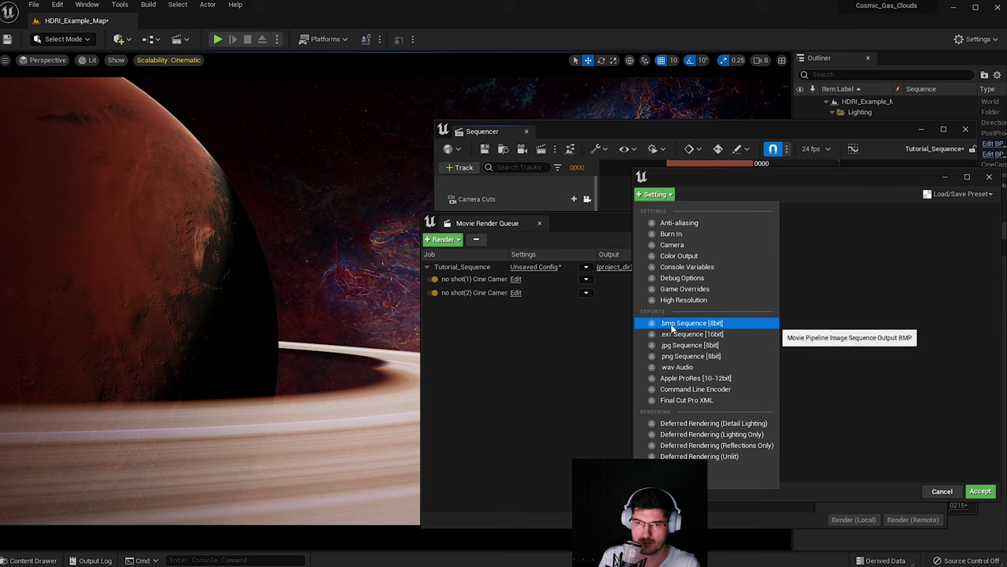
{"action": "left_click", "coordinate": [677, 355]}
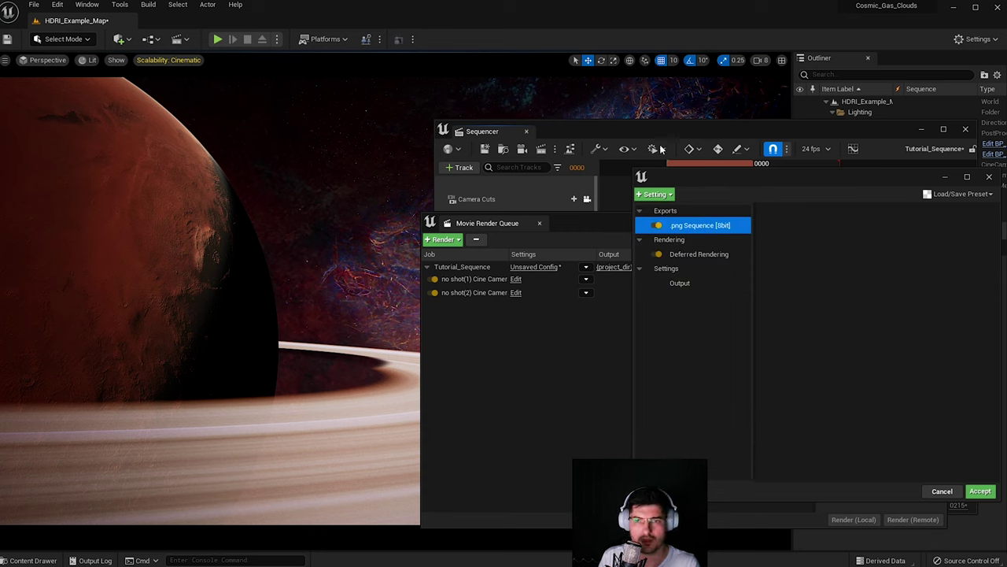
{"action": "left_click_drag", "start_coordinate": [685, 174], "coordinate": [670, 175]}
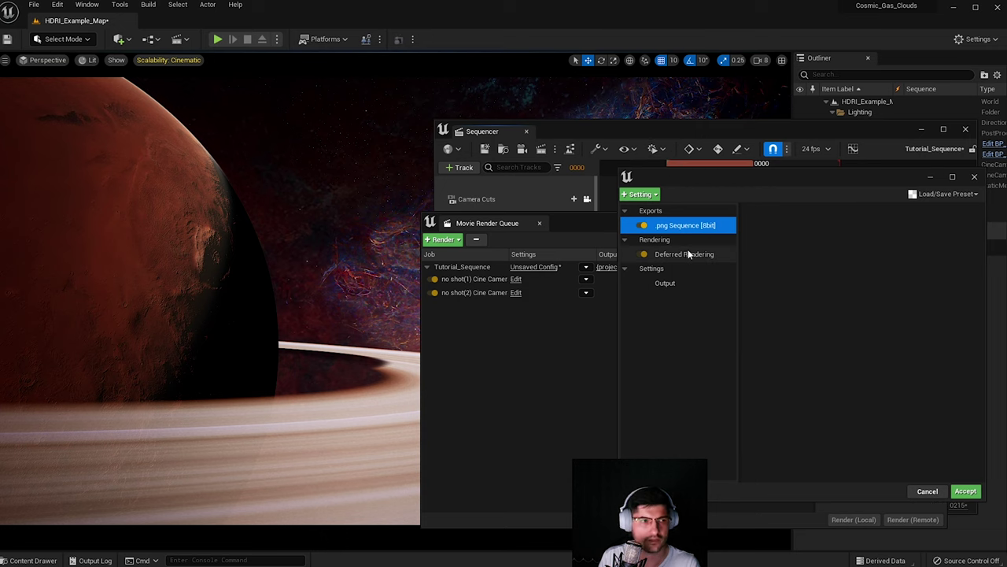
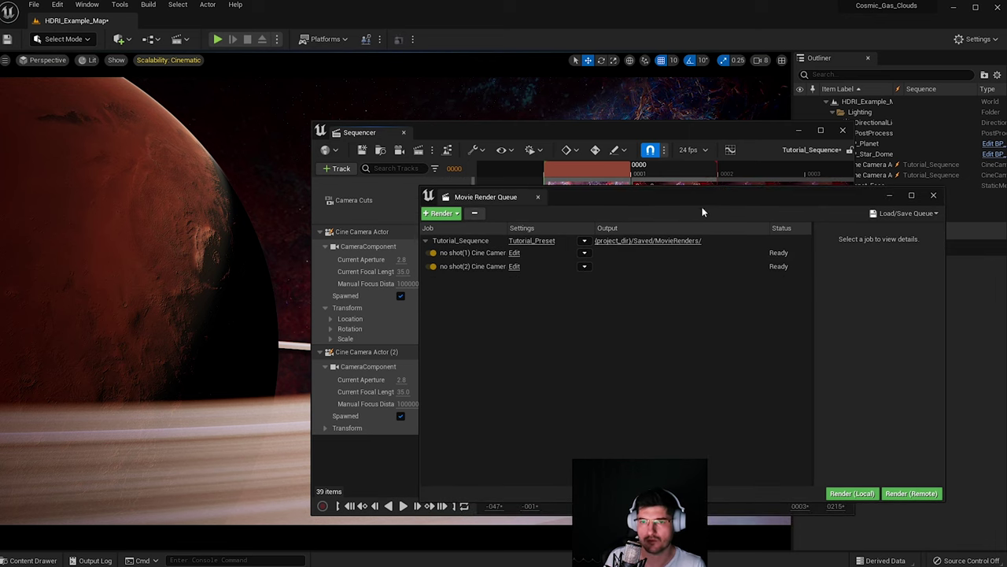
- Start a local render of the queued Tutorial_Sequence job using Tutorial_Preset
{"action": "mouse_move", "coordinate": [704, 206]}
{"action": "left_mouse_down"}
{"action": "mouse_move", "coordinate": [656, 291]}
{"action": "mouse_move", "coordinate": [690, 210]}
{"action": "left_mouse_up"}
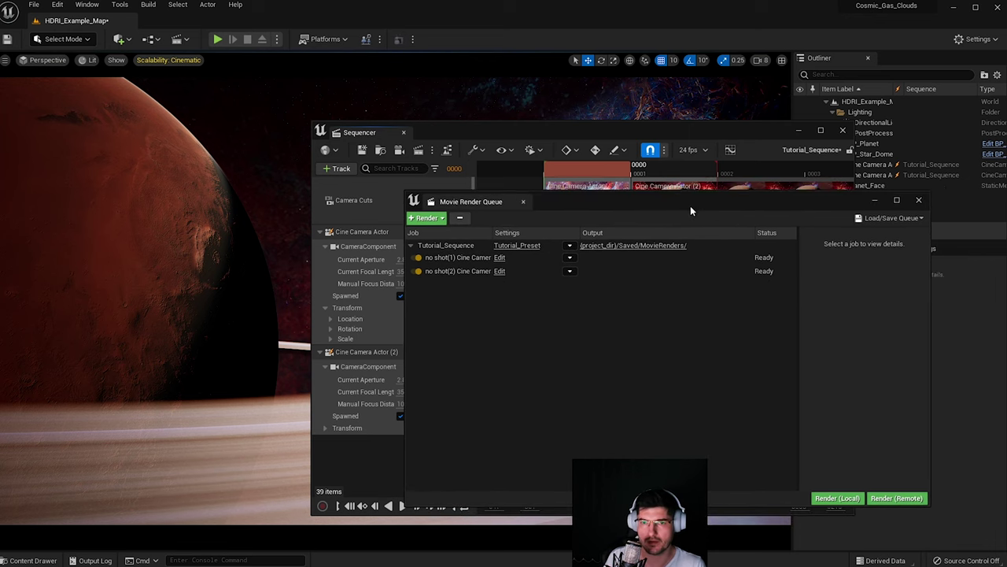
{"action": "left_click", "coordinate": [838, 499]}
{"action": "left_click_drag", "start_coordinate": [800, 134], "coordinate": [629, 140]}
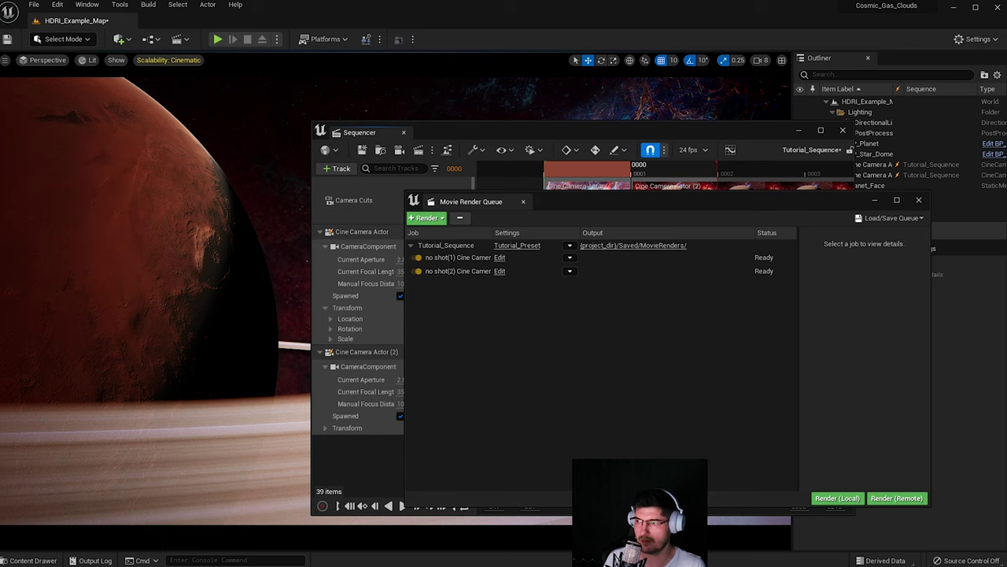
- Open the rendered Tutorial_Sequence.0000.png from the MovieRenders folder and compare it with Tutorial_Sequence.0001.png
{"action": "left_click_drag", "start_coordinate": [1006, 150], "coordinate": [560, 96]}
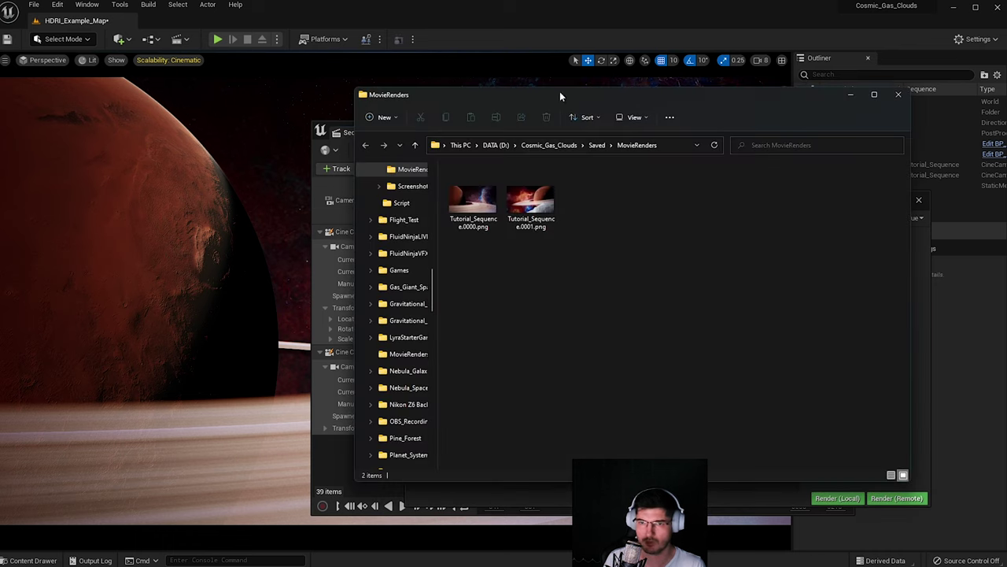
{"action": "left_click", "coordinate": [489, 212]}
{"action": "double_click", "coordinate": [488, 214]}
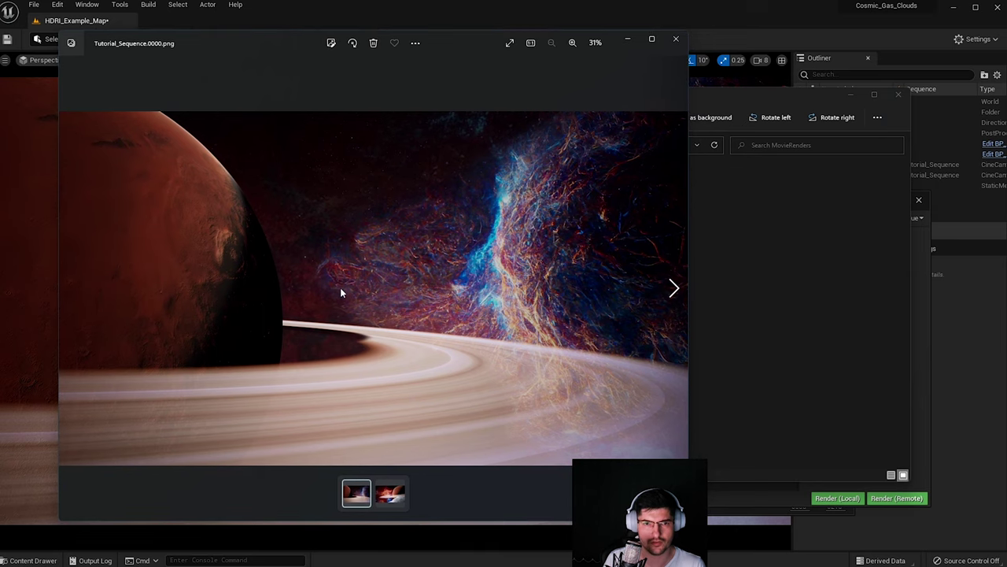
{"action": "left_click", "coordinate": [675, 289]}
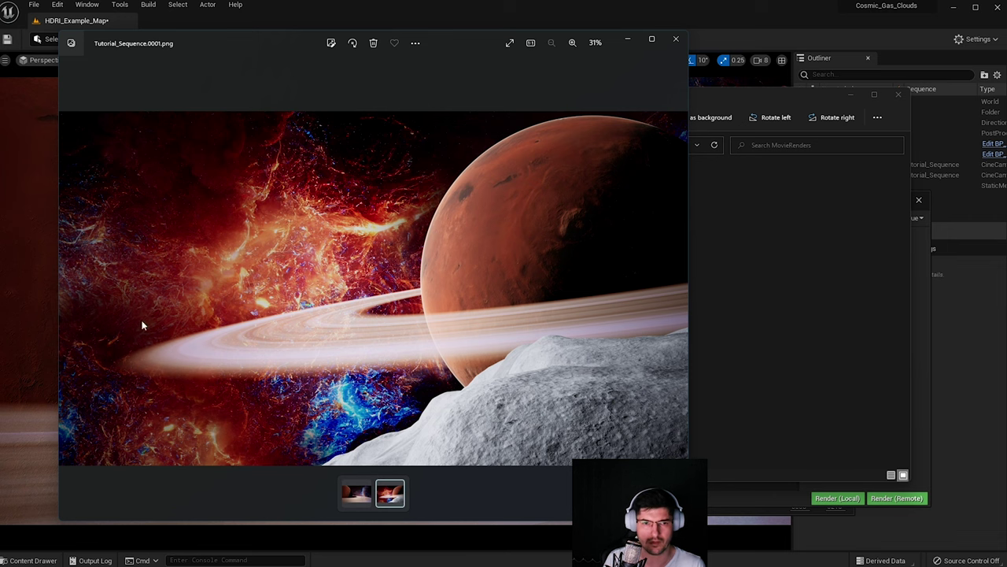
{"action": "key", "text": "Left"}
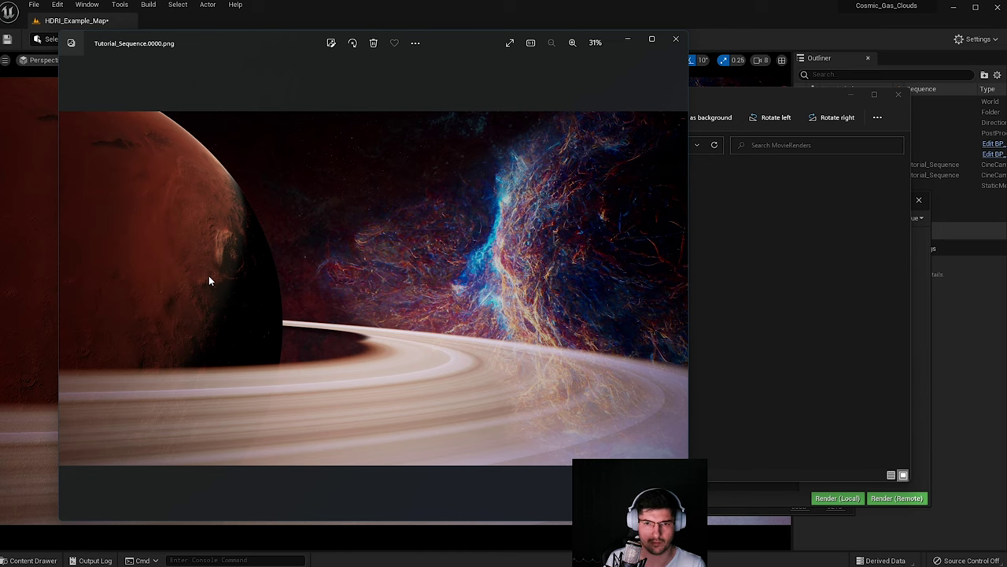
- Enlarge the image viewer and inspect the planet surface and nebula in Tutorial_Sequence.0000.png up close
{"action": "left_click_drag", "start_coordinate": [253, 47], "coordinate": [202, 26]}
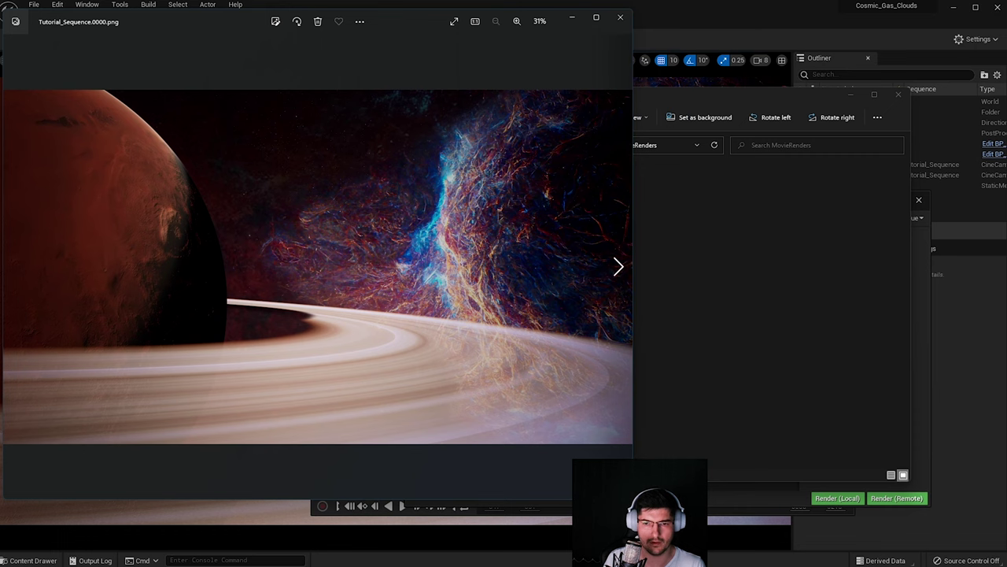
{"action": "left_click_drag", "start_coordinate": [633, 499], "coordinate": [1005, 562]}
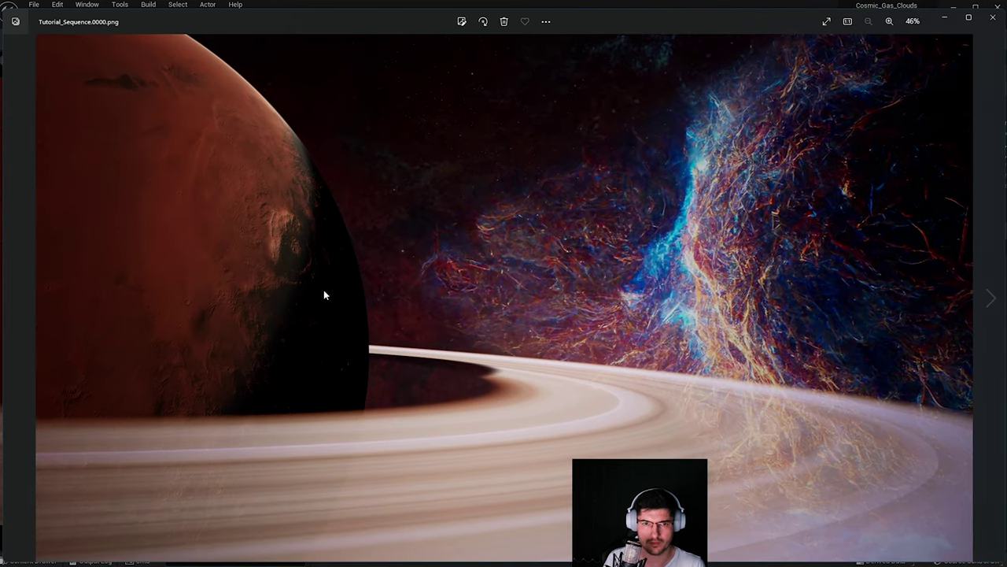
{"action": "scroll", "coordinate": [288, 207], "scroll_direction": "up", "scroll_amount": 5}
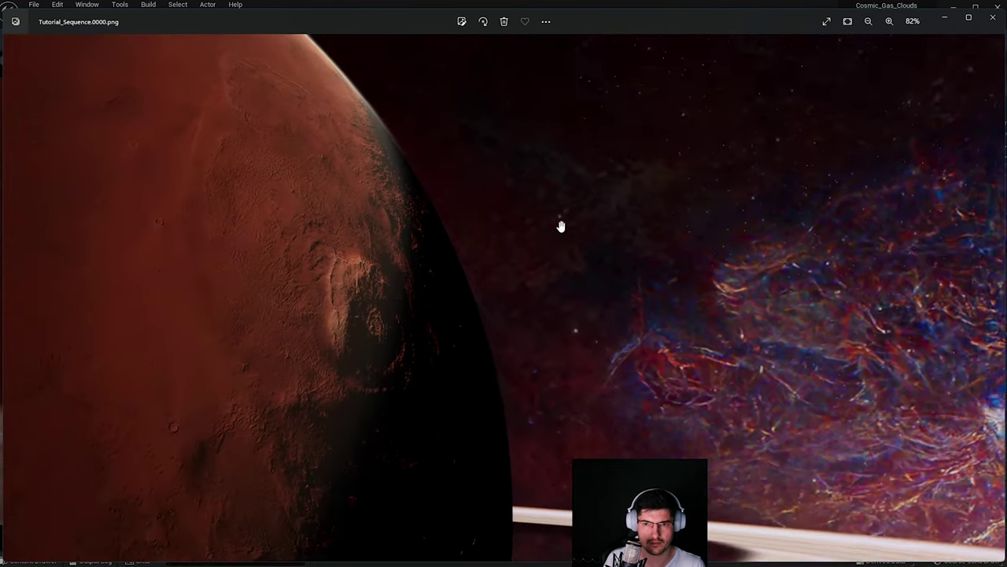
{"action": "left_click_drag", "start_coordinate": [561, 227], "coordinate": [1006, 514]}
{"action": "scroll", "coordinate": [472, 258], "scroll_direction": "up", "scroll_amount": 2}
{"action": "left_click_drag", "start_coordinate": [385, 237], "coordinate": [484, 237]}
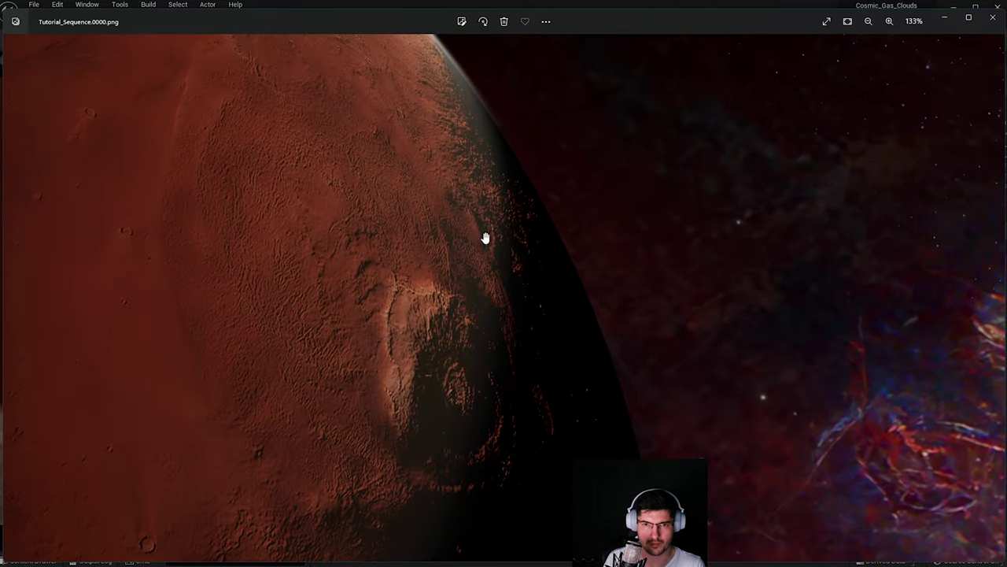
{"action": "scroll", "coordinate": [596, 281], "scroll_direction": "down", "scroll_amount": 5}
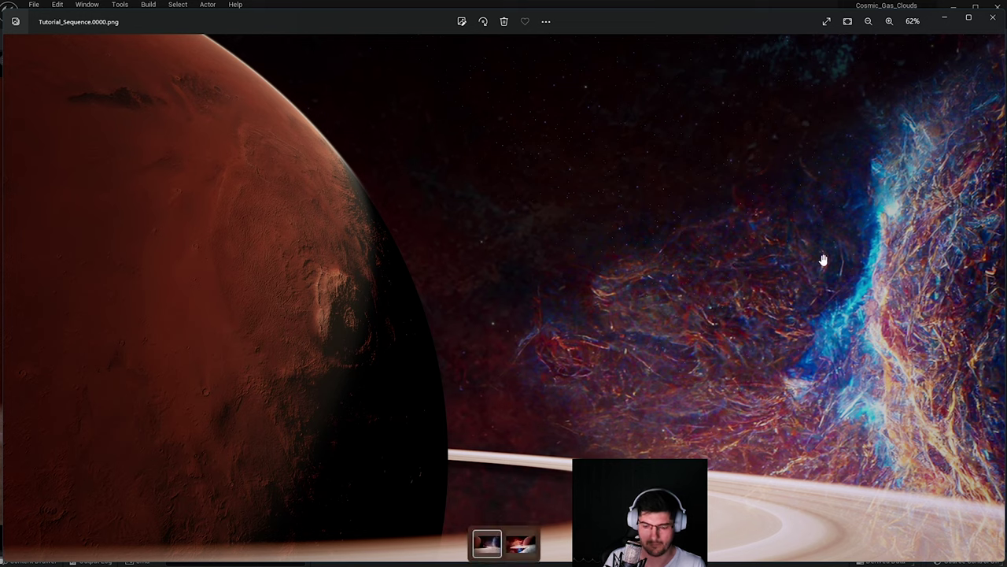
- Display Tutorial_Sequence.0001.png and examine its planet, rings and nebula in detail
{"action": "left_click", "coordinate": [527, 527]}
{"action": "left_click", "coordinate": [495, 529]}
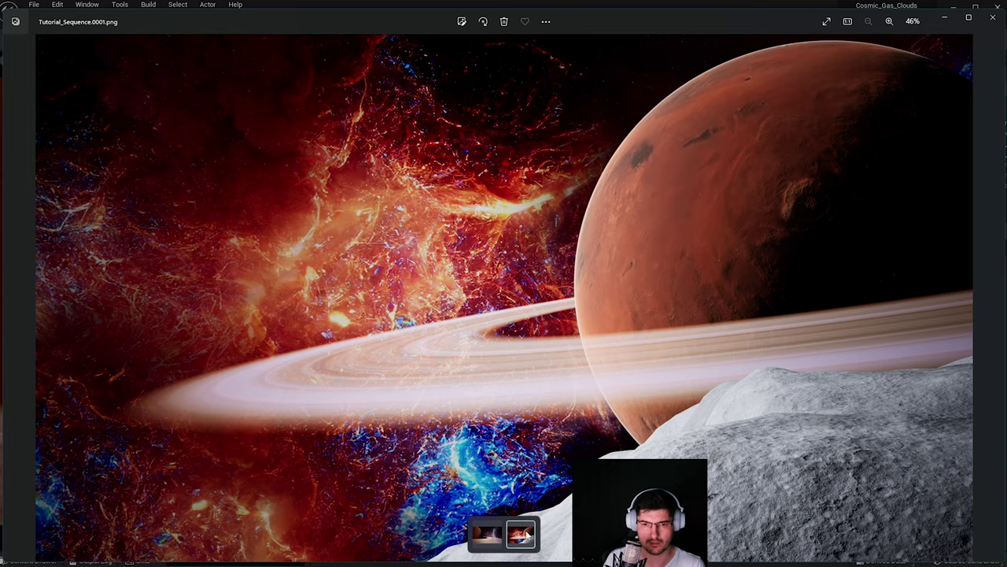
{"action": "scroll", "coordinate": [612, 388], "scroll_direction": "up", "scroll_amount": 5}
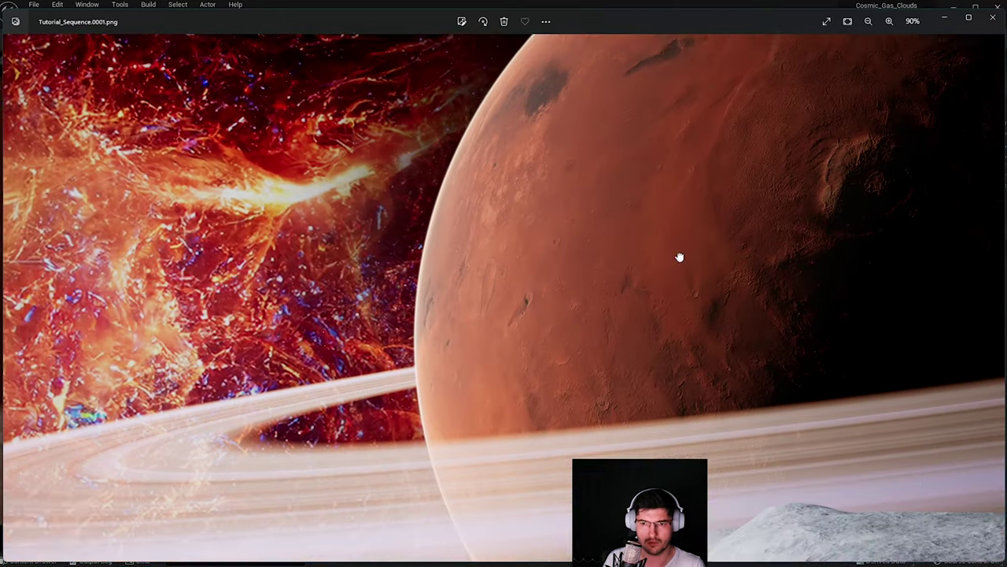
{"action": "left_click_drag", "start_coordinate": [680, 257], "coordinate": [504, 556]}
{"action": "left_click_drag", "start_coordinate": [408, 314], "coordinate": [652, 421]}
{"action": "scroll", "coordinate": [553, 335], "scroll_direction": "down", "scroll_amount": 2}
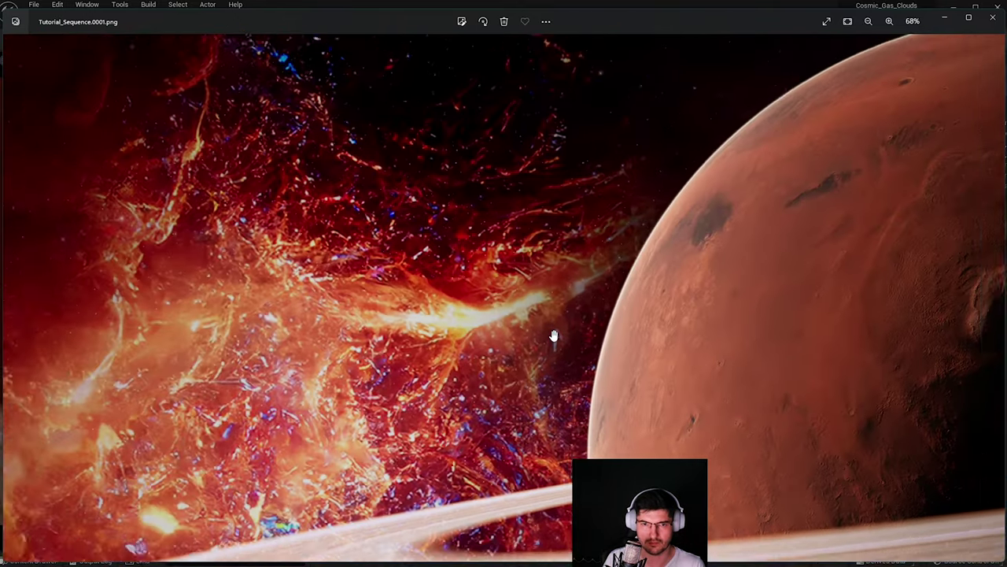
{"action": "left_click_drag", "start_coordinate": [665, 270], "coordinate": [449, 288]}
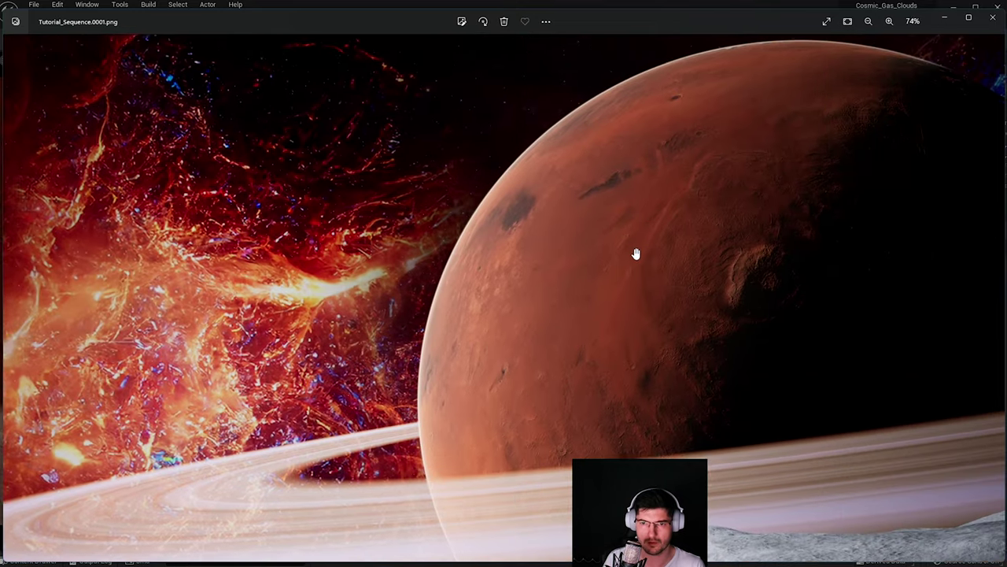
{"action": "scroll", "coordinate": [635, 254], "scroll_direction": "up", "scroll_amount": 1}
{"action": "scroll", "coordinate": [621, 236], "scroll_direction": "down", "scroll_amount": 3}
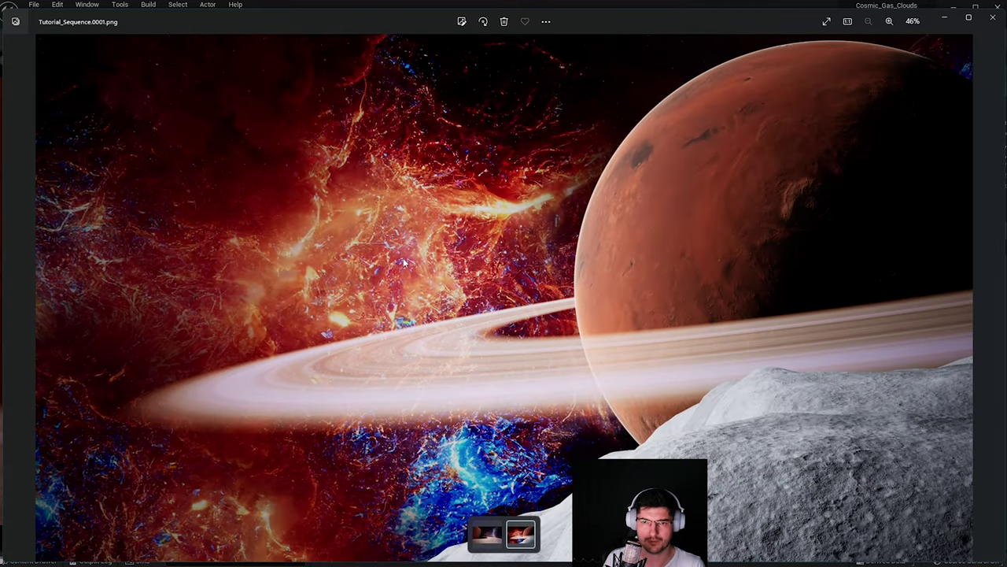
- Close the rendered image, the MovieRenders folder, the Movie Render Queue and the Sequencer
{"action": "left_click", "coordinate": [993, 16]}
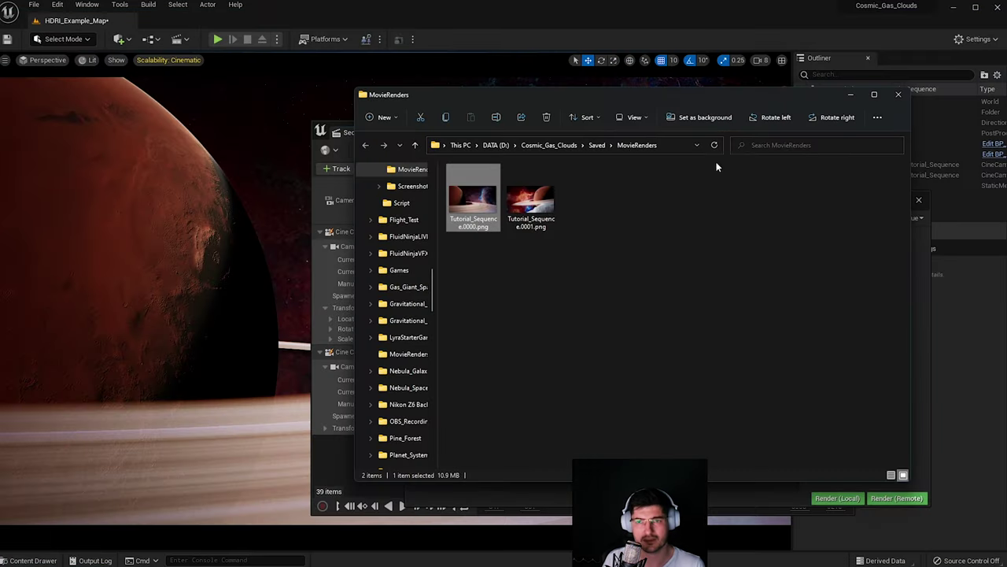
{"action": "left_click", "coordinate": [898, 94]}
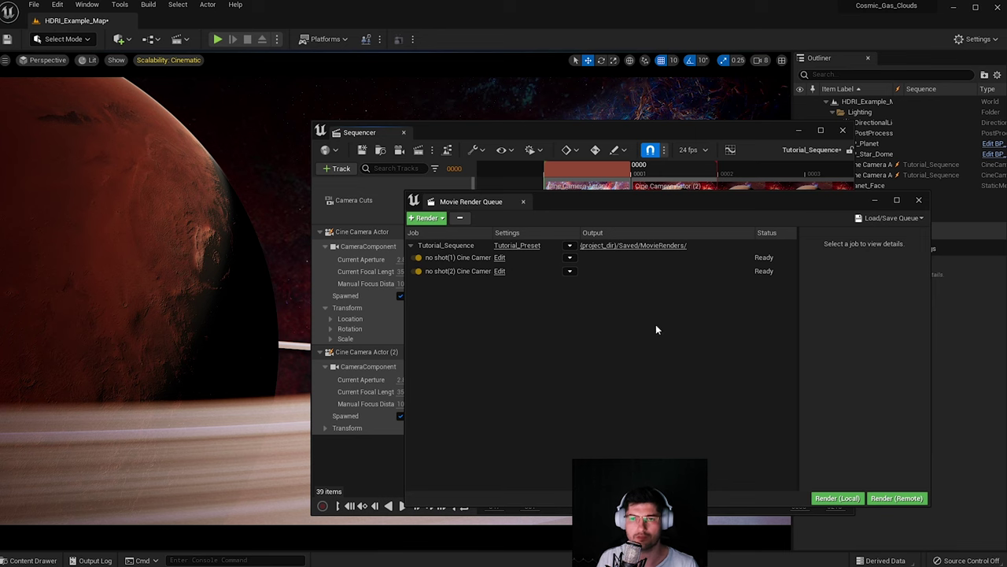
{"action": "left_click", "coordinate": [918, 199]}
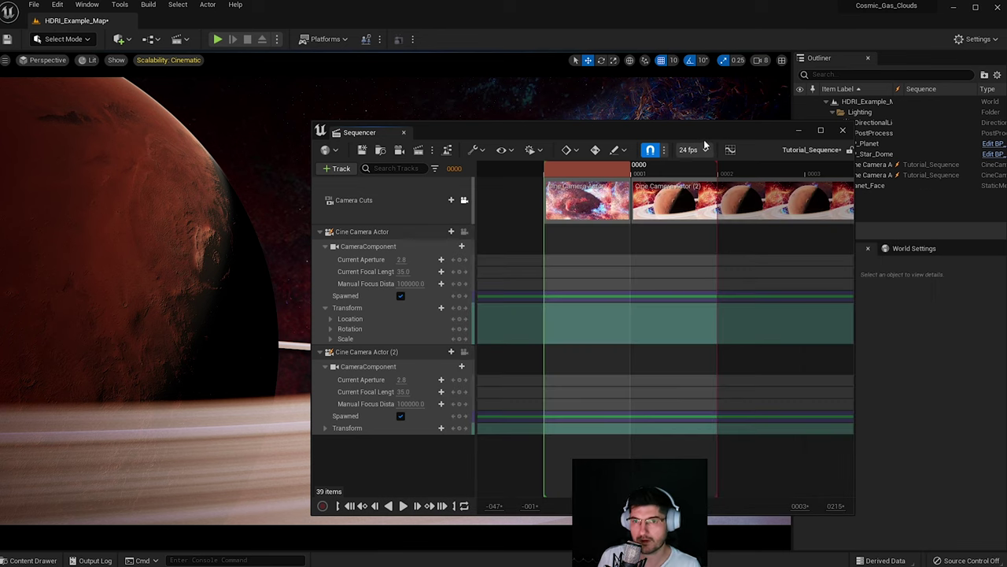
{"action": "left_click_drag", "start_coordinate": [676, 135], "coordinate": [628, 132]}
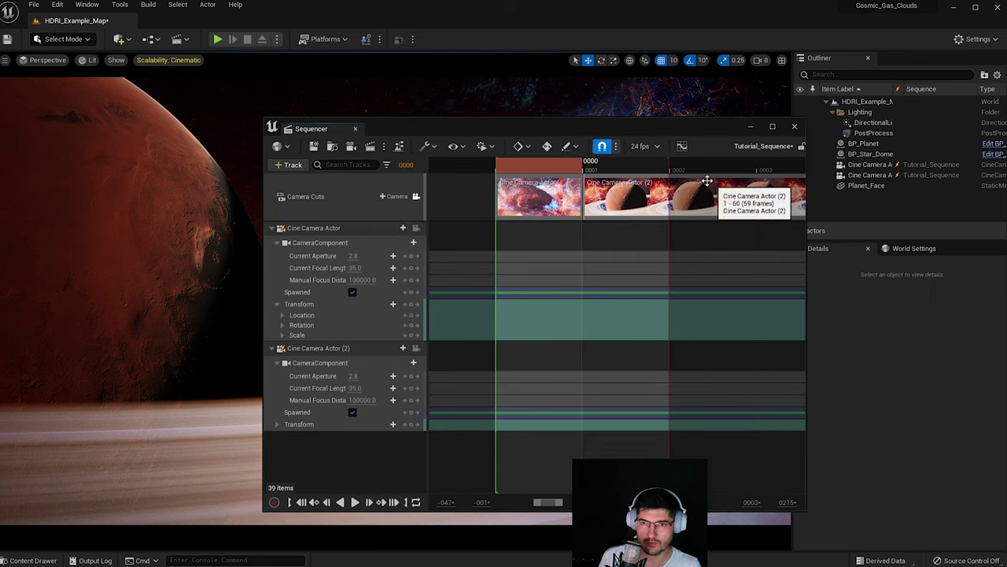
{"action": "left_click", "coordinate": [794, 126]}
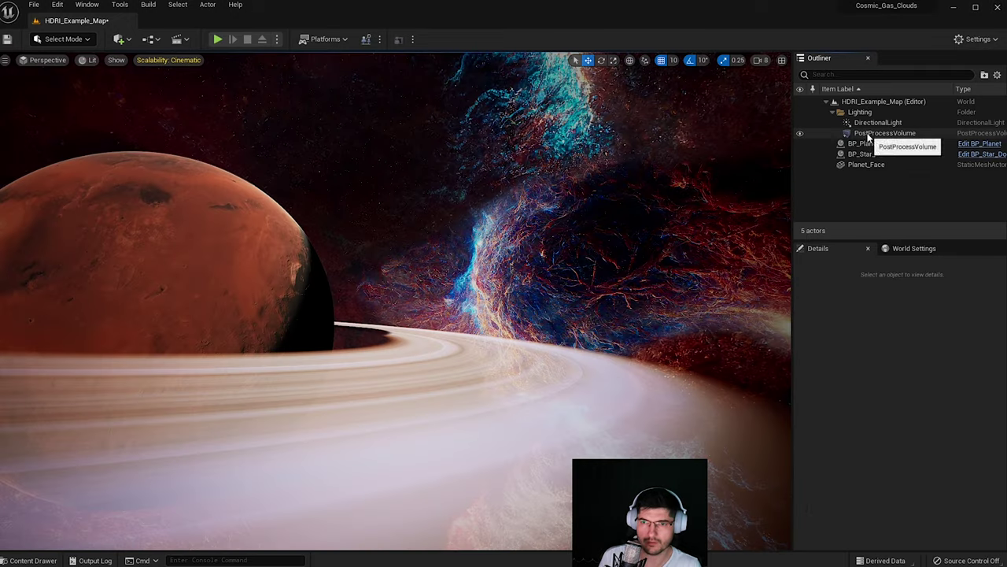
- Switch the PostProcessVolume's bloom method to Standard, reset its intensity to default and turn the view toward the sun
{"action": "left_click", "coordinate": [875, 133]}
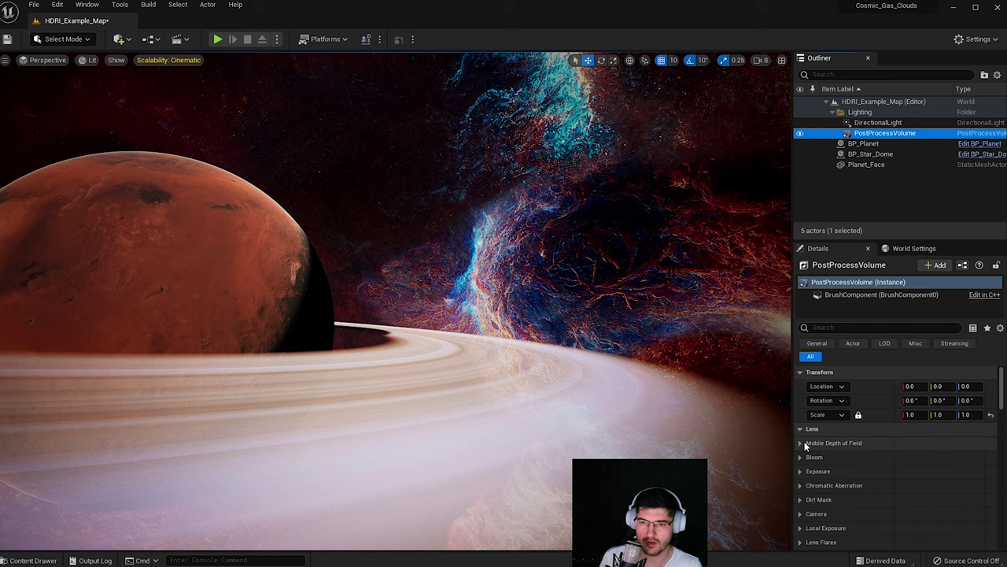
{"action": "left_click", "coordinate": [819, 456]}
{"action": "scroll", "coordinate": [866, 424], "scroll_direction": "down", "scroll_amount": 2}
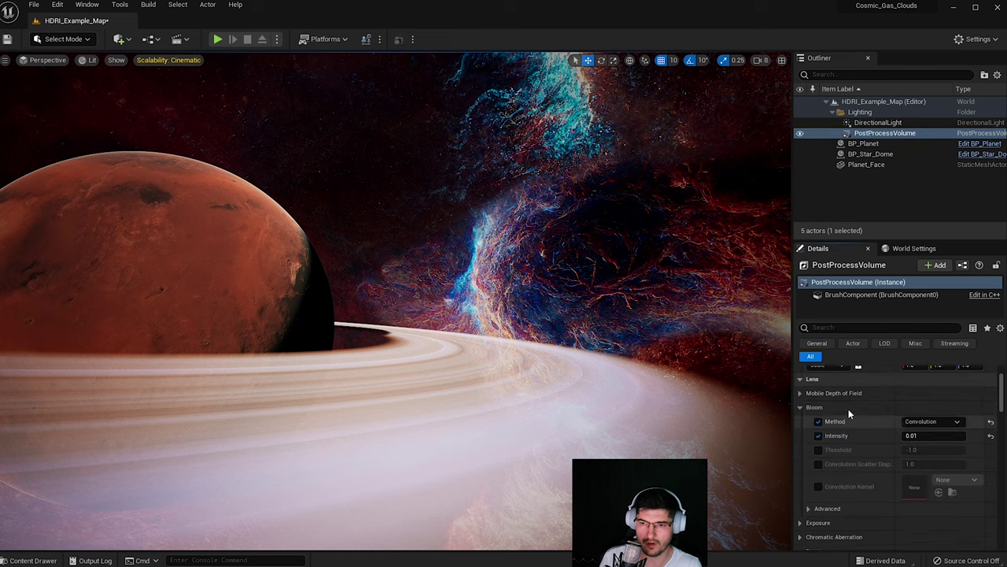
{"action": "scroll", "coordinate": [848, 408], "scroll_direction": "up", "scroll_amount": 1}
{"action": "left_click", "coordinate": [925, 438]}
{"action": "left_click", "coordinate": [921, 451]}
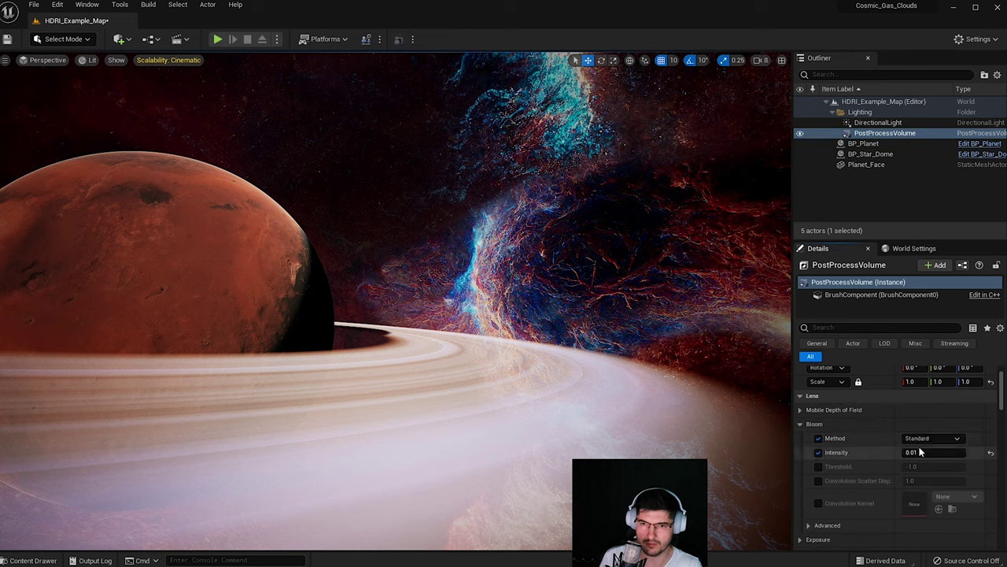
{"action": "left_click", "coordinate": [991, 453]}
{"action": "right_click_drag", "start_coordinate": [493, 319], "coordinate": [126, 245]}
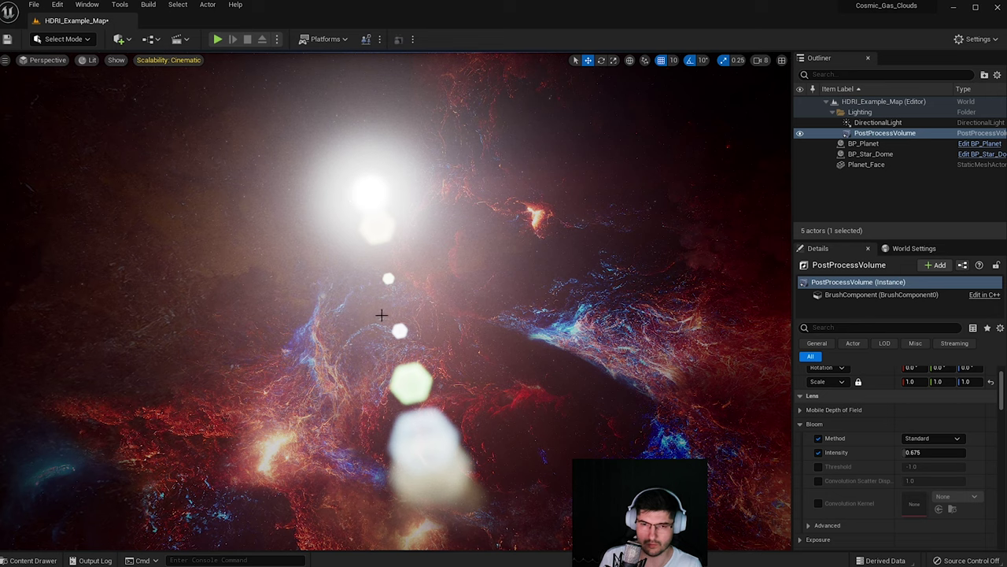
- Set the PostProcessVolume's bloom method to Convolution and its intensity to 0.128
{"action": "left_click", "coordinate": [934, 438]}
{"action": "left_click", "coordinate": [937, 460]}
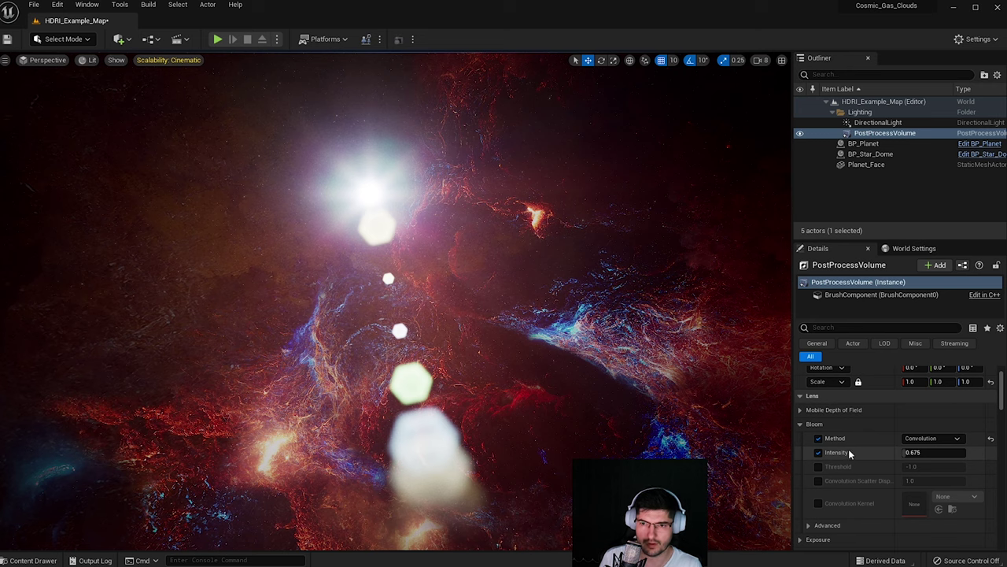
{"action": "left_click_drag", "start_coordinate": [908, 455], "coordinate": [865, 455]}
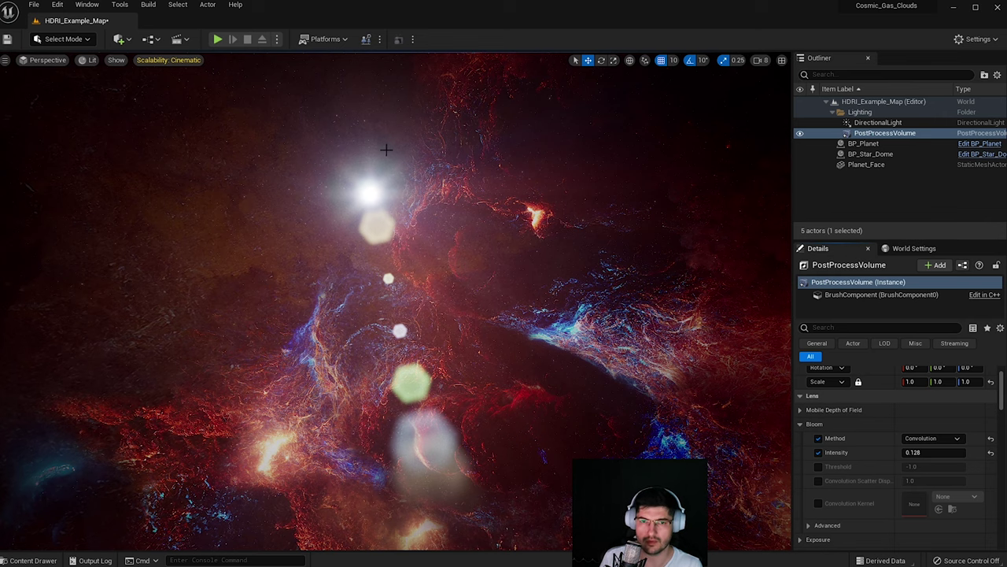
- Expand the PostProcessVolume's Exposure settings and review Exposure Compensation, Min EV100 and Max EV100
{"action": "mouse_move", "coordinate": [414, 209]}
{"action": "right_mouse_down"}
{"action": "mouse_move", "coordinate": [406, 179]}
{"action": "mouse_move", "coordinate": [413, 208]}
{"action": "right_mouse_up"}
{"action": "scroll", "coordinate": [877, 478], "scroll_direction": "down", "scroll_amount": 1}
{"action": "scroll", "coordinate": [877, 478], "scroll_direction": "down", "scroll_amount": 3}
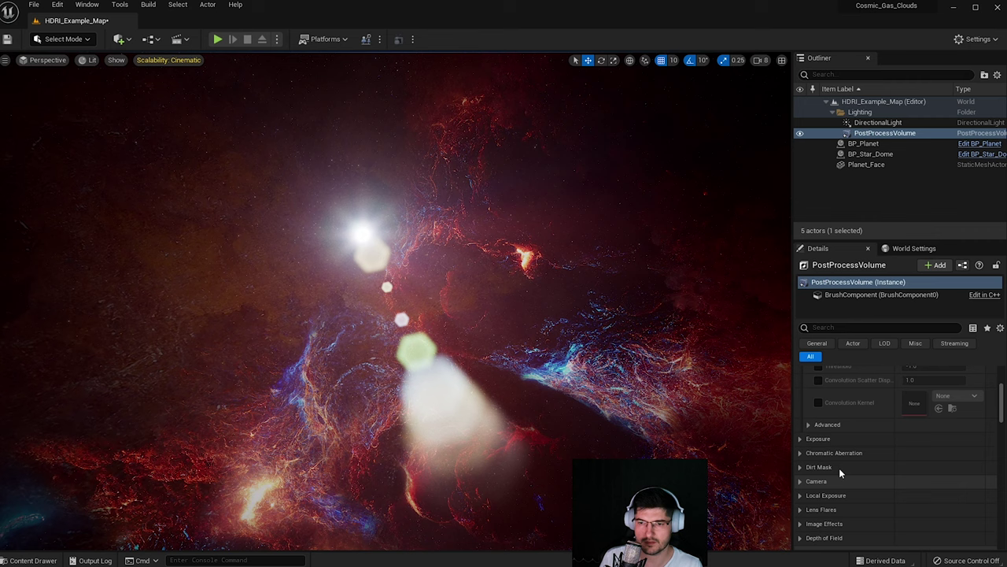
{"action": "left_click", "coordinate": [800, 434]}
{"action": "scroll", "coordinate": [818, 426], "scroll_direction": "down", "scroll_amount": 1}
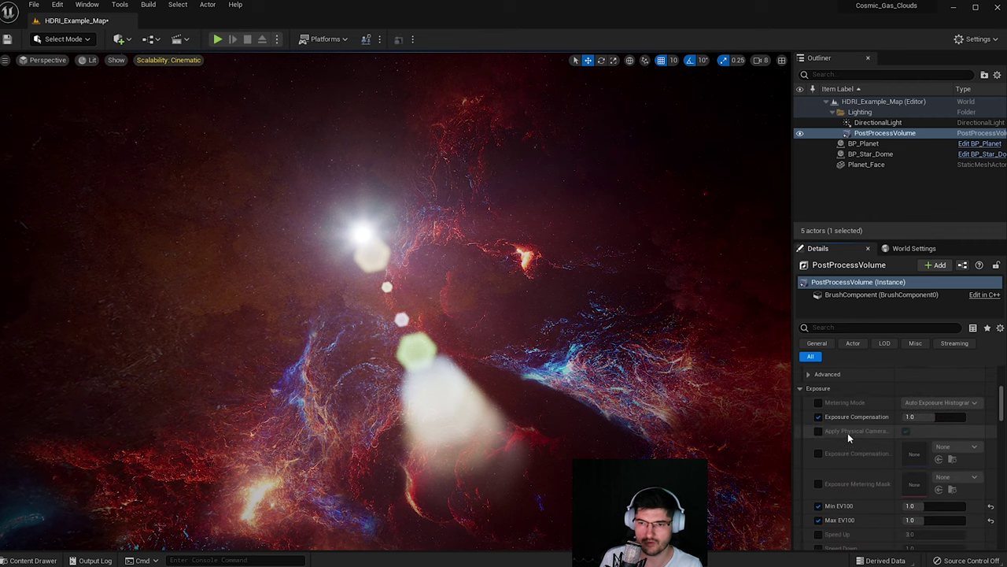
{"action": "left_click", "coordinate": [818, 417]}
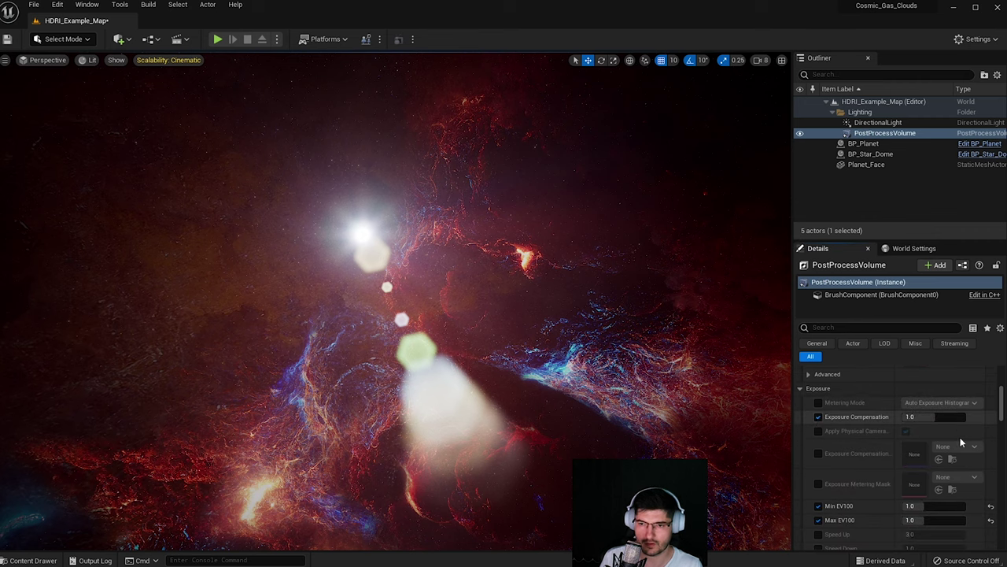
{"action": "scroll", "coordinate": [908, 444], "scroll_direction": "down", "scroll_amount": 1}
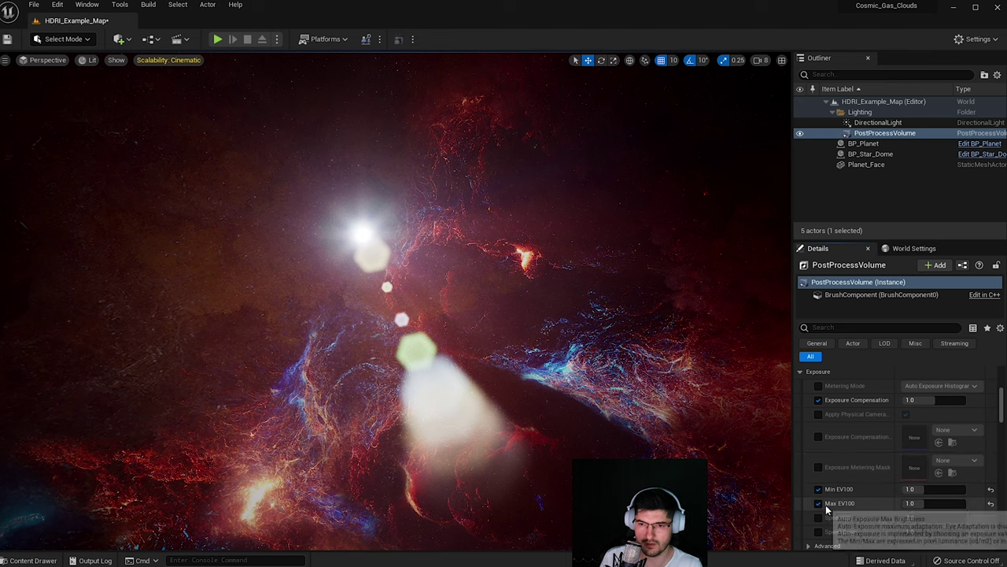
{"action": "scroll", "coordinate": [861, 502], "scroll_direction": "down", "scroll_amount": 1}
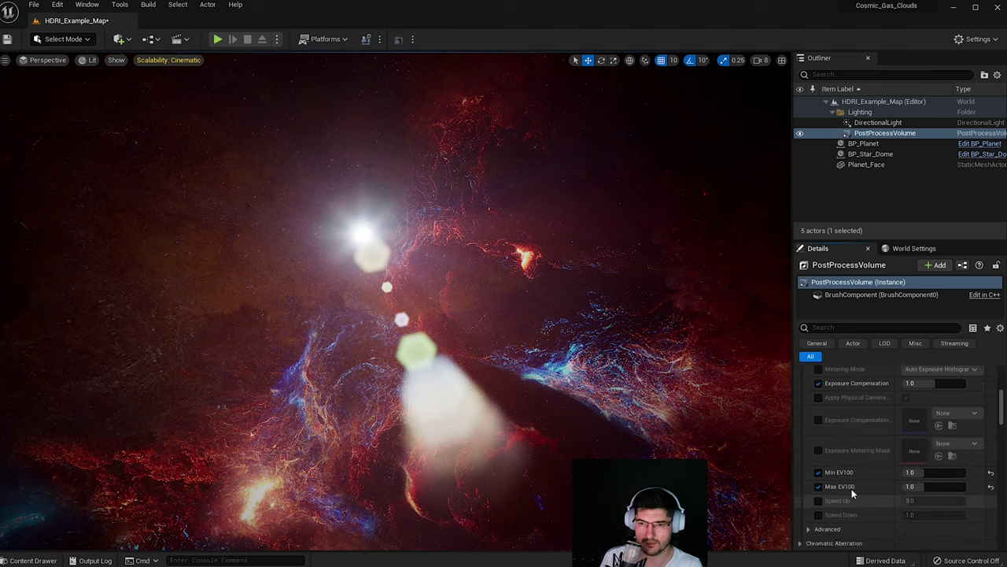
{"action": "scroll", "coordinate": [878, 488], "scroll_direction": "up", "scroll_amount": 1}
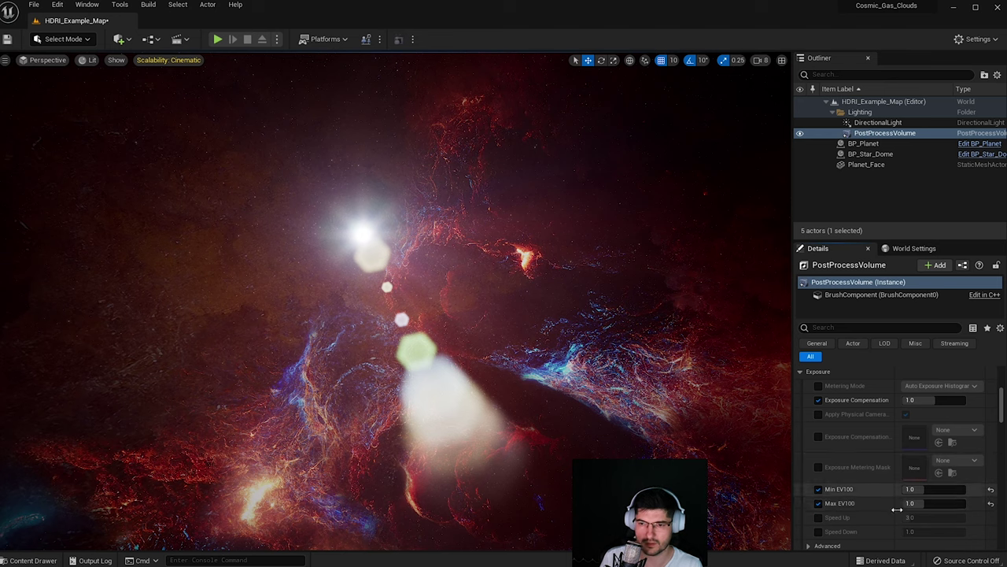
- Disable the Min EV100 and Max EV100 overrides to compare the sky's brightness, and re-enable both
{"action": "left_click", "coordinate": [818, 490]}
{"action": "left_click", "coordinate": [818, 503]}
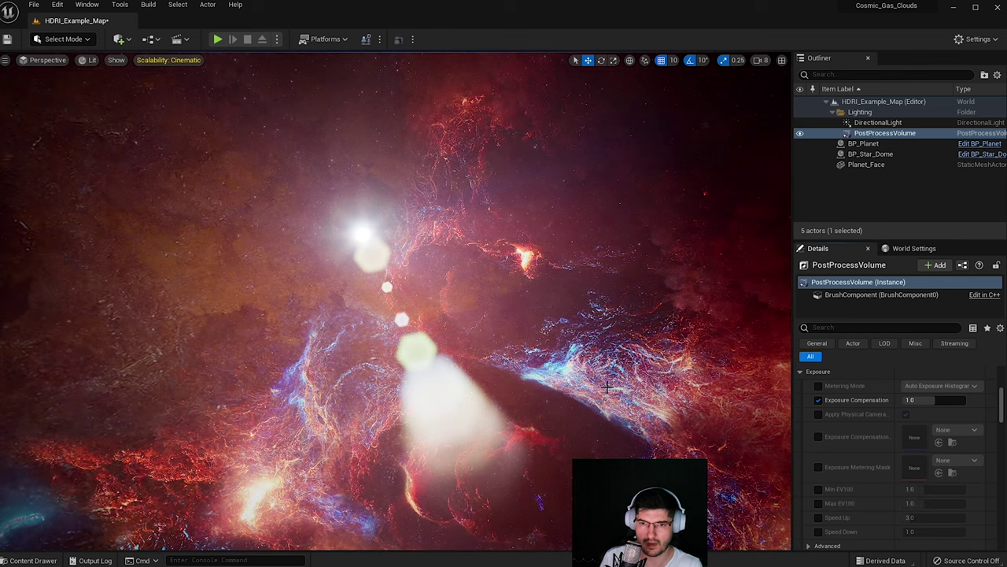
{"action": "mouse_move", "coordinate": [607, 387]}
{"action": "right_mouse_down"}
{"action": "mouse_move", "coordinate": [567, 472]}
{"action": "mouse_move", "coordinate": [633, 457]}
{"action": "mouse_move", "coordinate": [617, 374]}
{"action": "right_mouse_up"}
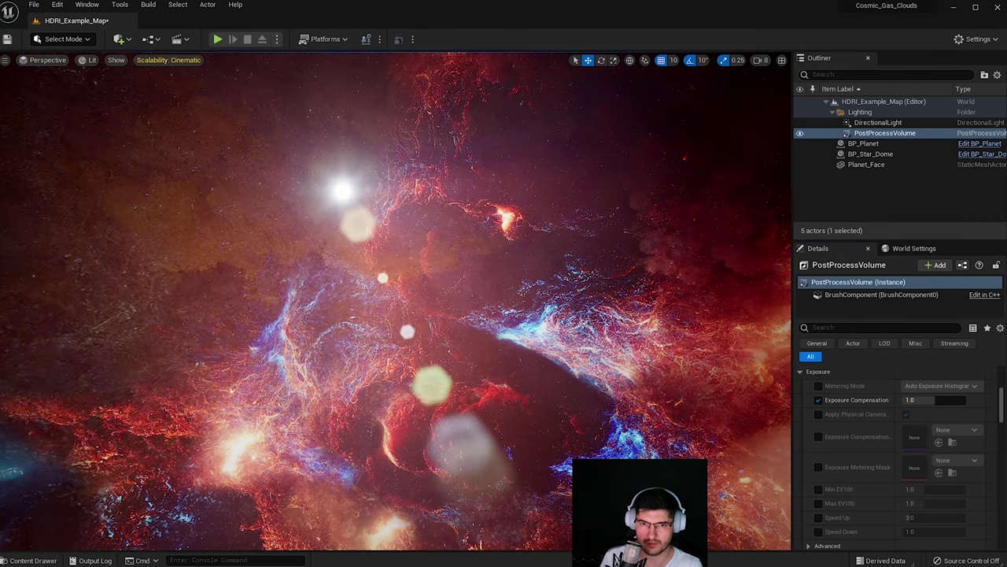
{"action": "left_click", "coordinate": [818, 488]}
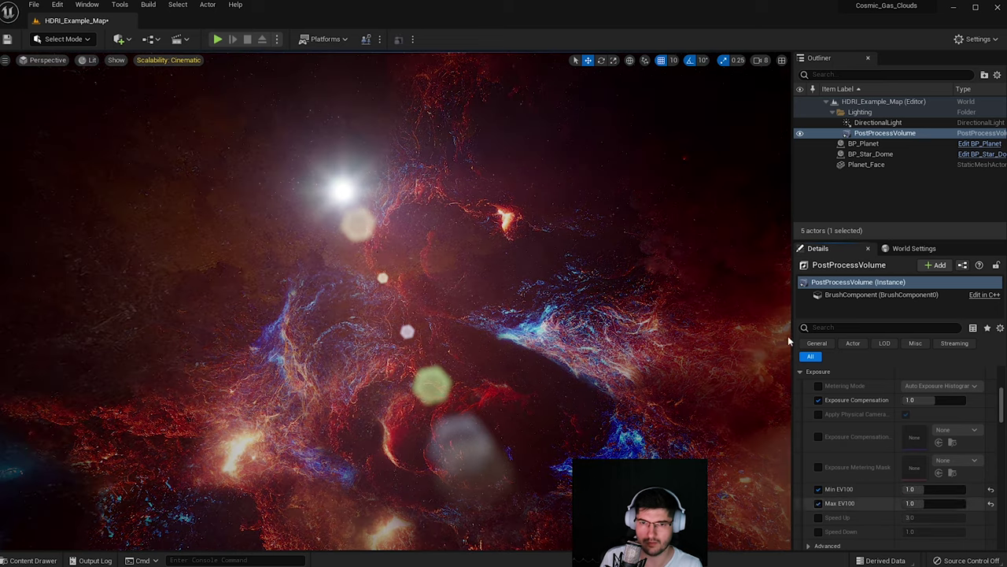
{"action": "left_click", "coordinate": [818, 503]}
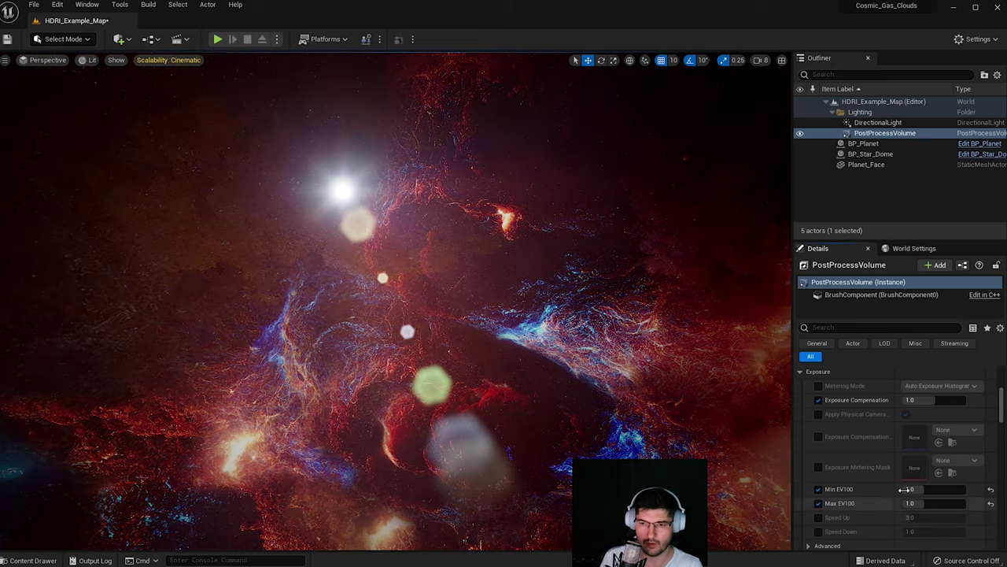
- Try a Min EV100 of -7.64 to compare the sky's brightness, and set Min EV100 and Max EV100 back to 1
{"action": "left_click_drag", "start_coordinate": [915, 488], "coordinate": [929, 494]}
{"action": "left_click", "coordinate": [929, 490]}
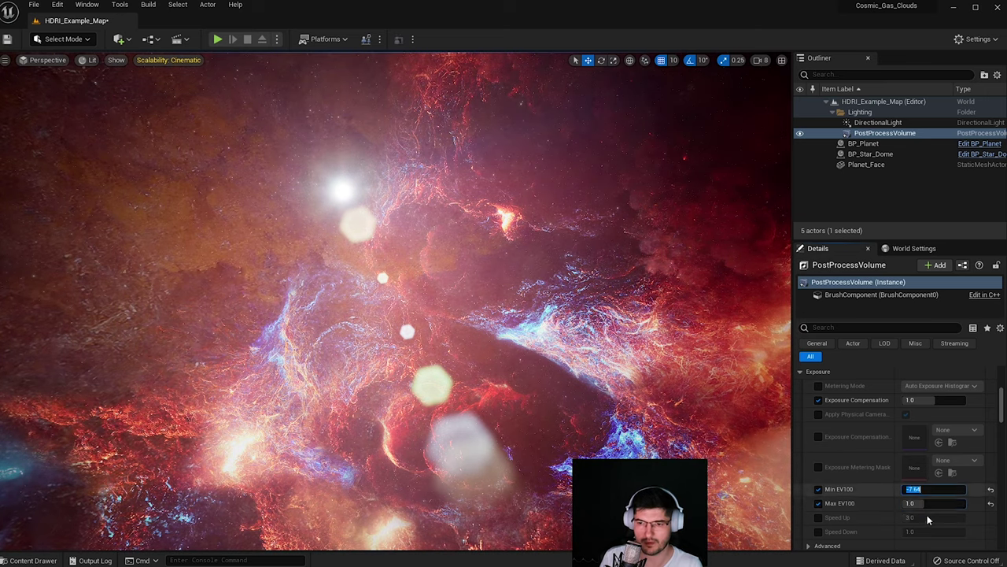
{"action": "type", "text": "1"}
{"action": "key", "text": "Tab"}
{"action": "type", "text": "1"}
{"action": "key", "text": "Return"}
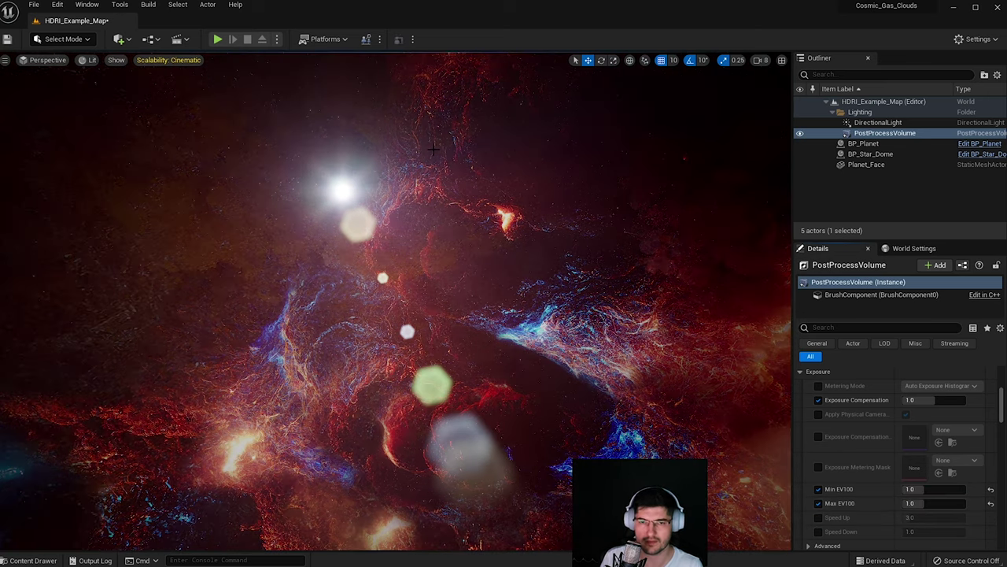
{"action": "mouse_move", "coordinate": [393, 299]}
{"action": "right_mouse_down"}
{"action": "mouse_move", "coordinate": [649, 299]}
{"action": "mouse_move", "coordinate": [469, 308]}
{"action": "mouse_move", "coordinate": [370, 287]}
{"action": "mouse_move", "coordinate": [386, 309]}
{"action": "right_mouse_up"}
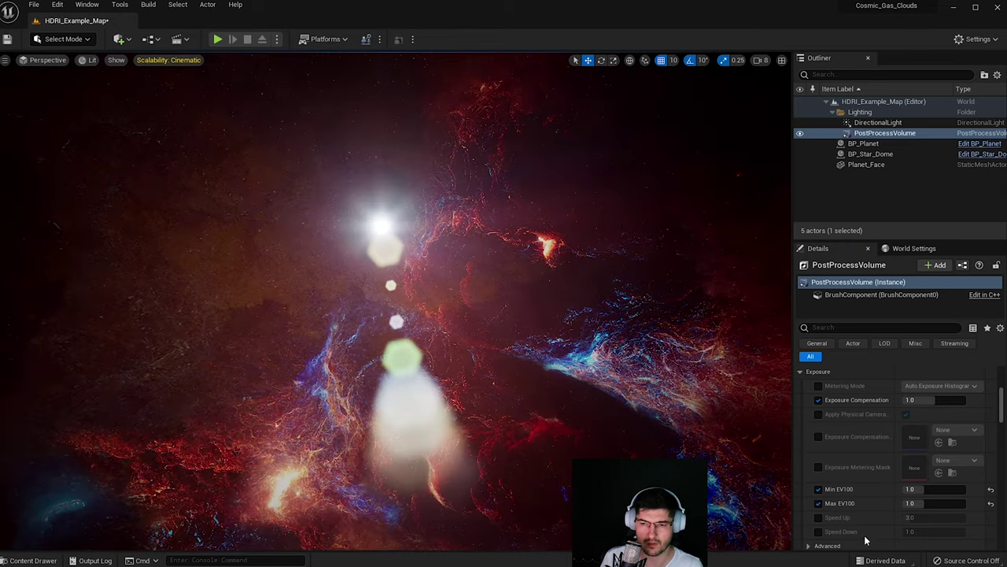
- Disable the Exposure Compensation override, set Min EV100 to 20, try -10 and undo that last value
{"action": "left_click", "coordinate": [818, 401]}
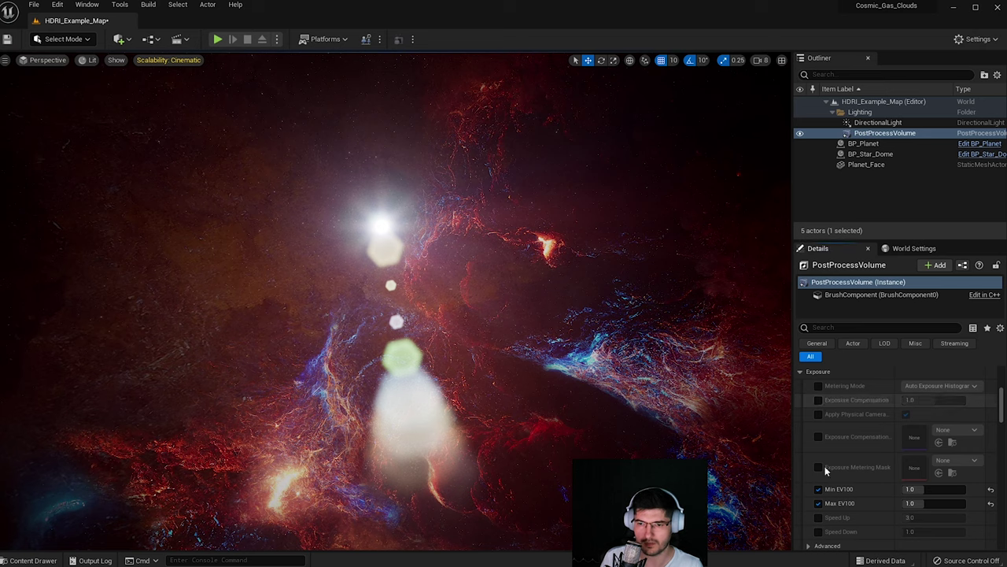
{"action": "left_click_drag", "start_coordinate": [920, 489], "coordinate": [969, 489]}
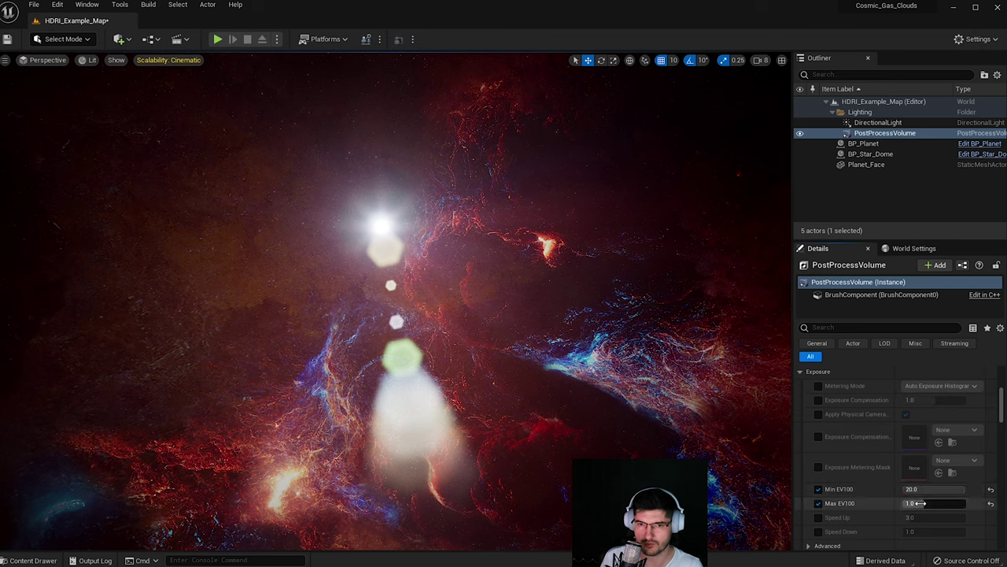
{"action": "left_click", "coordinate": [921, 489]}
{"action": "type", "text": "-10"}
{"action": "key", "text": "Return"}
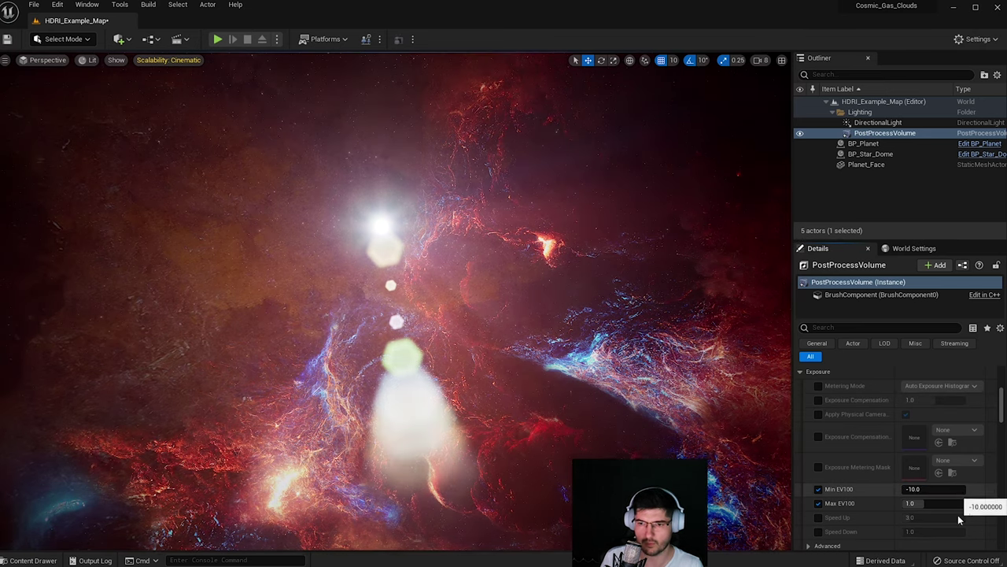
{"action": "key", "text": "ctrl+z"}
- Re-enable the Exposure Compensation override, try a different compensation value and undo it
{"action": "left_click", "coordinate": [818, 400]}
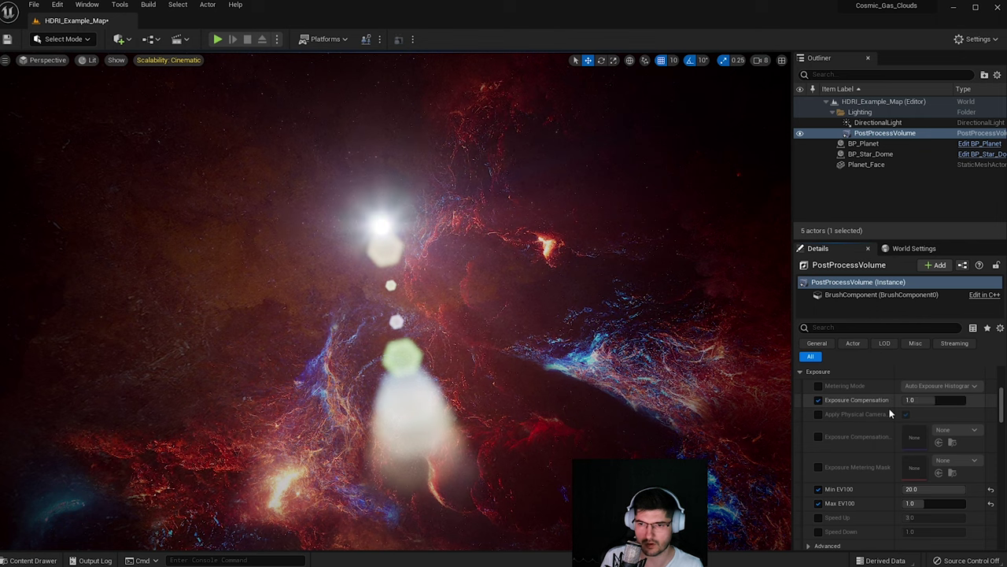
{"action": "left_click_drag", "start_coordinate": [934, 400], "coordinate": [935, 439]}
{"action": "key", "text": "ctrl+z"}
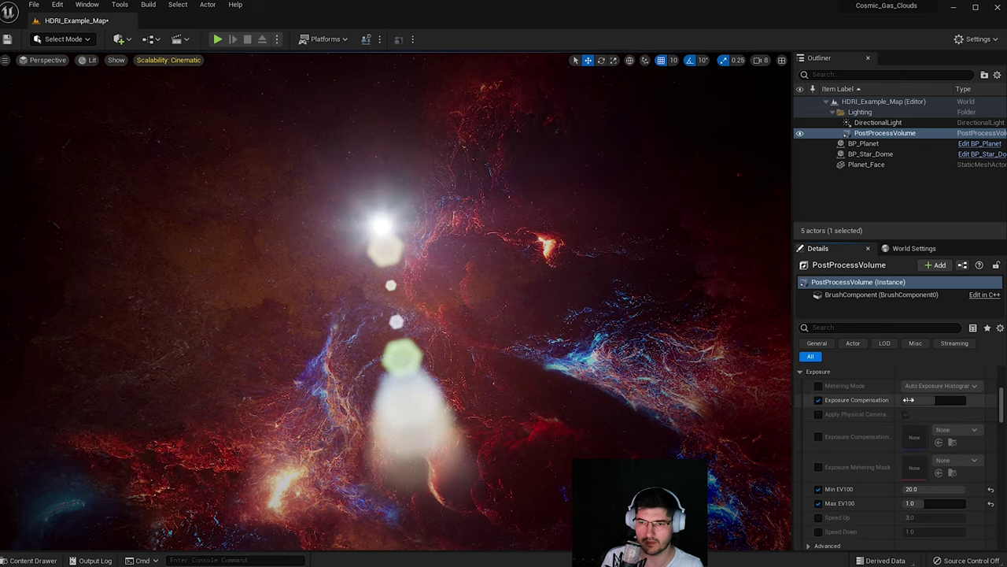
- Collapse Exposure, expand Dirt Mask and enable the Dirt Mask Texture, toggling it to compare its effect around the sun
{"action": "scroll", "coordinate": [799, 369], "scroll_direction": "down", "scroll_amount": 1}
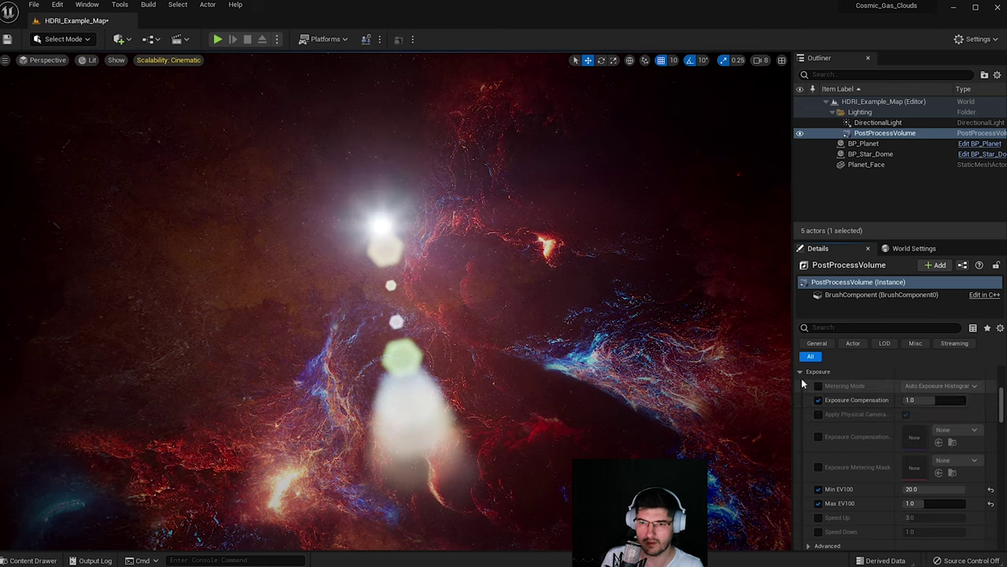
{"action": "scroll", "coordinate": [799, 371], "scroll_direction": "down", "scroll_amount": 8}
{"action": "scroll", "coordinate": [825, 402], "scroll_direction": "up", "scroll_amount": 2}
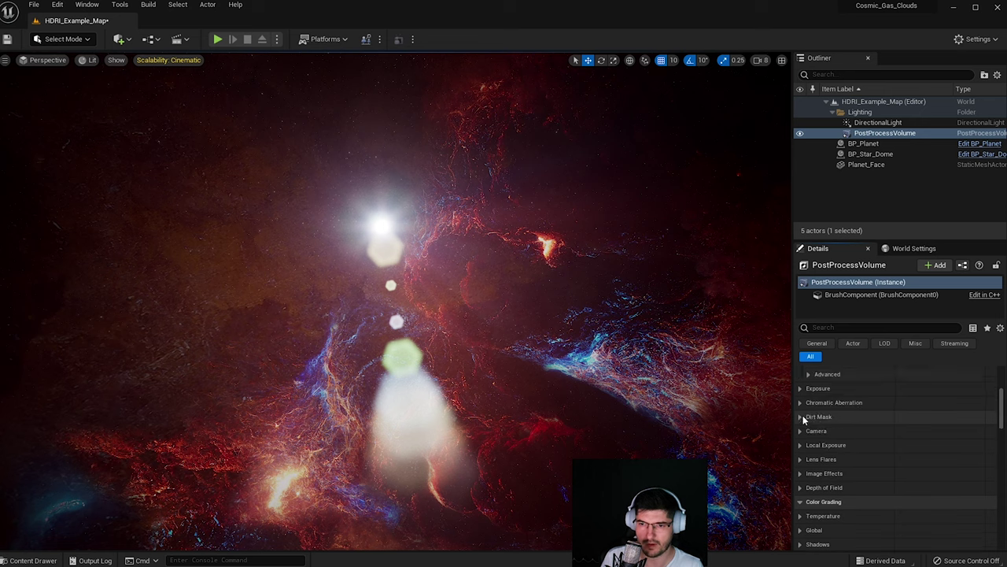
{"action": "left_click", "coordinate": [801, 417]}
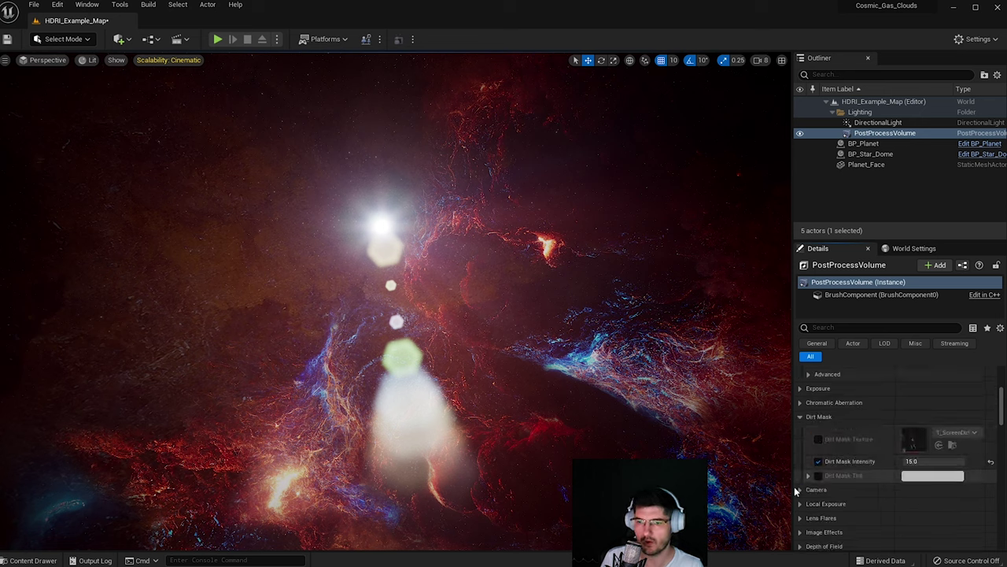
{"action": "left_click", "coordinate": [819, 439]}
{"action": "left_click", "coordinate": [819, 442]}
{"action": "left_click", "coordinate": [819, 442]}
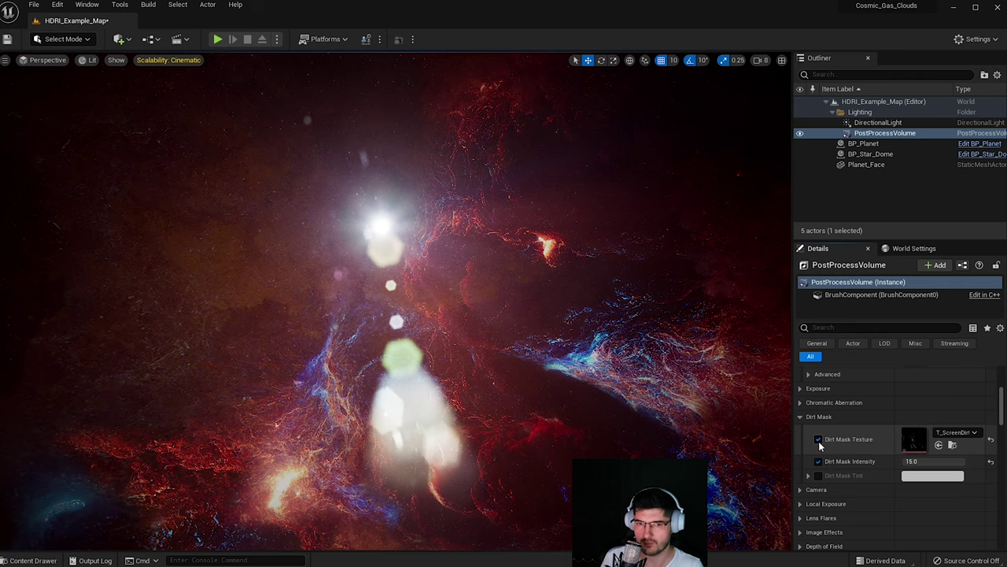
{"action": "left_click", "coordinate": [819, 442]}
{"action": "left_click", "coordinate": [819, 442]}
{"action": "right_click_drag", "start_coordinate": [623, 408], "coordinate": [602, 402]}
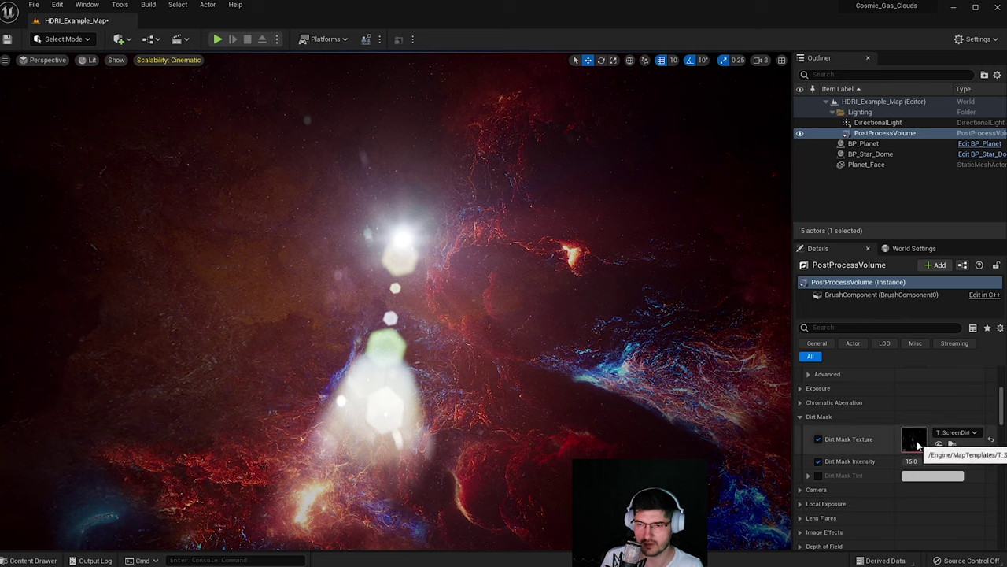
- Look through the available dirt mask textures, keep the T_ScreenDirt one and set Dirt Mask Intensity to 150
{"action": "left_click", "coordinate": [951, 434]}
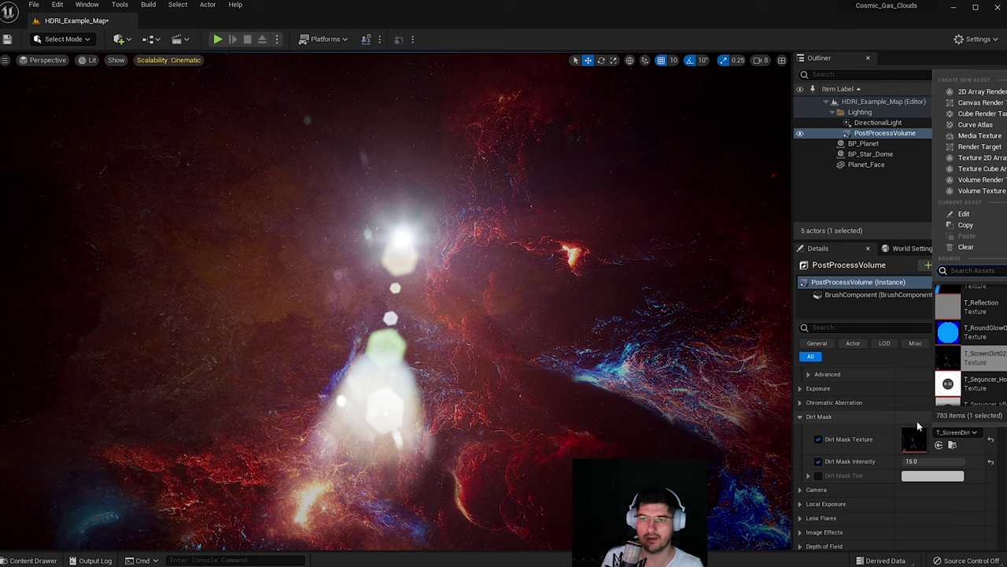
{"action": "left_click", "coordinate": [879, 516]}
{"action": "left_click", "coordinate": [911, 461]}
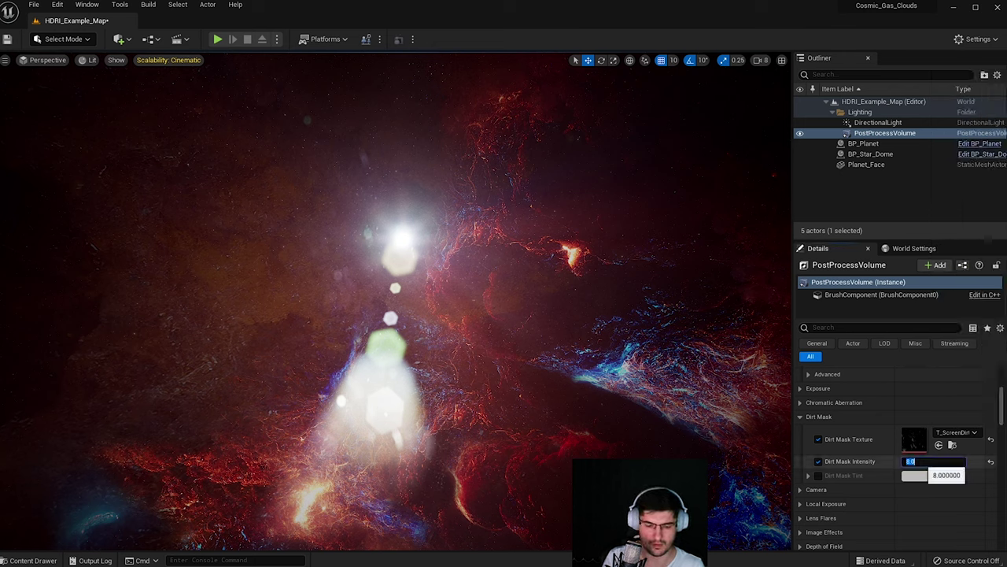
{"action": "type", "text": "150"}
{"action": "key", "text": "Return"}
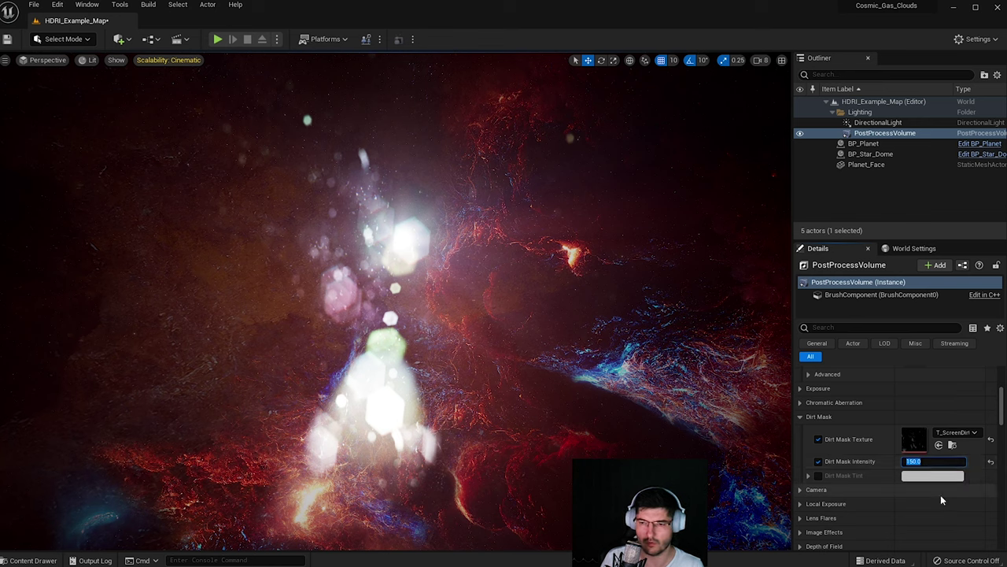
- Expand the Lens Flares settings and set the lens flare intensity to 0.005
{"action": "scroll", "coordinate": [853, 479], "scroll_direction": "down", "scroll_amount": 2}
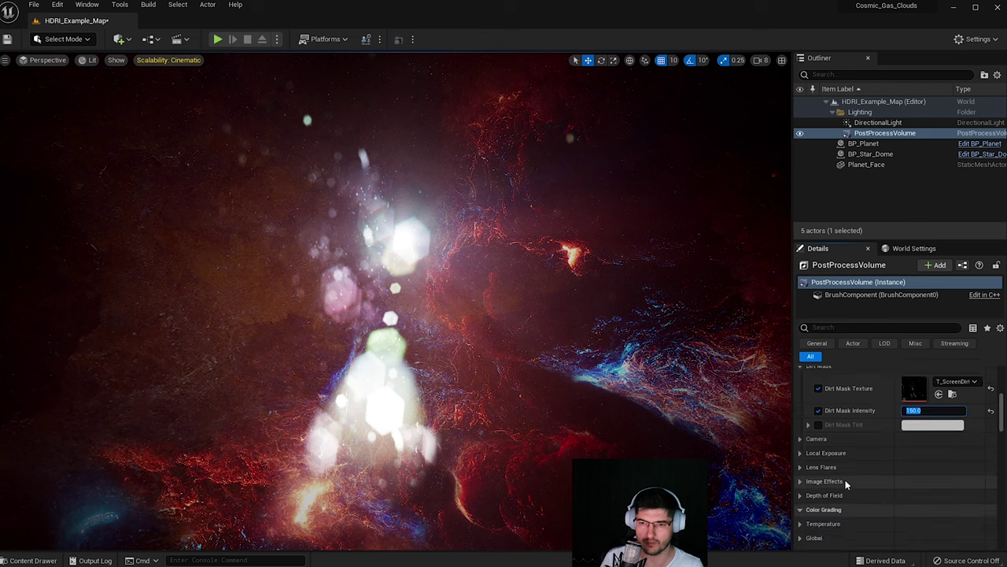
{"action": "left_click", "coordinate": [801, 453]}
{"action": "left_click", "coordinate": [801, 453]}
{"action": "scroll", "coordinate": [801, 460], "scroll_direction": "down", "scroll_amount": 1}
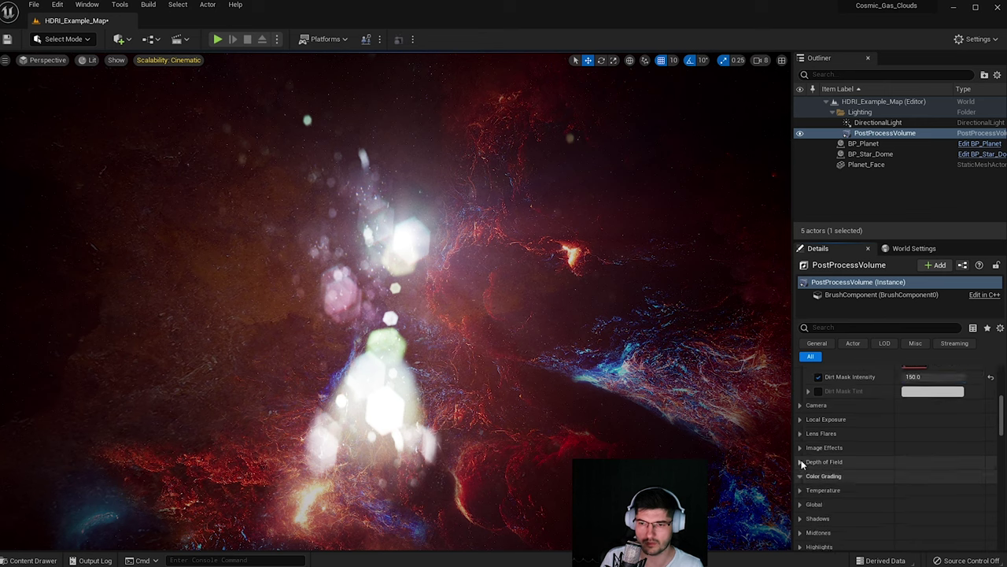
{"action": "left_click", "coordinate": [803, 434]}
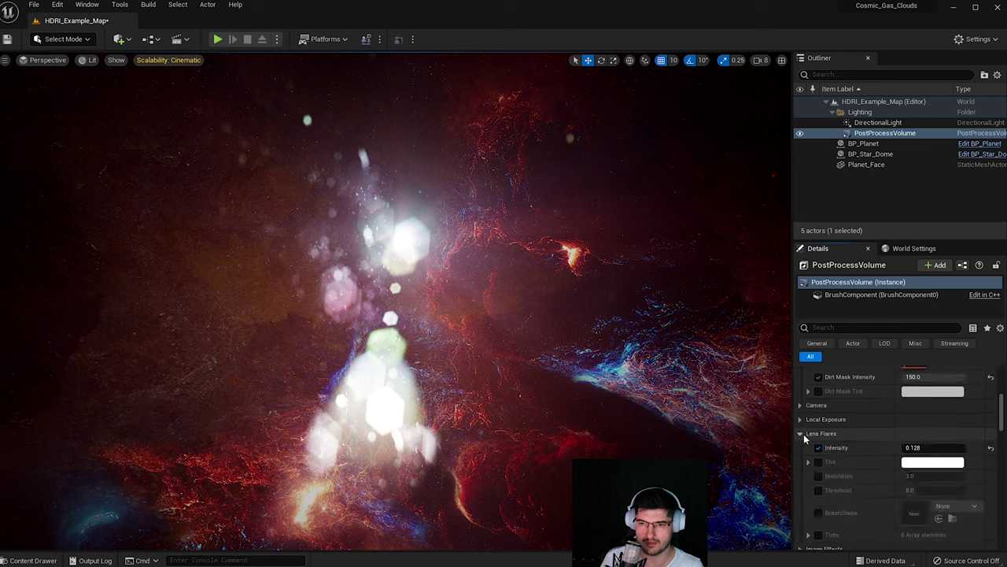
{"action": "mouse_move", "coordinate": [925, 448]}
{"action": "left_mouse_down"}
{"action": "mouse_move", "coordinate": [905, 448]}
{"action": "mouse_move", "coordinate": [920, 448]}
{"action": "left_mouse_up"}
{"action": "left_click", "coordinate": [920, 448]}
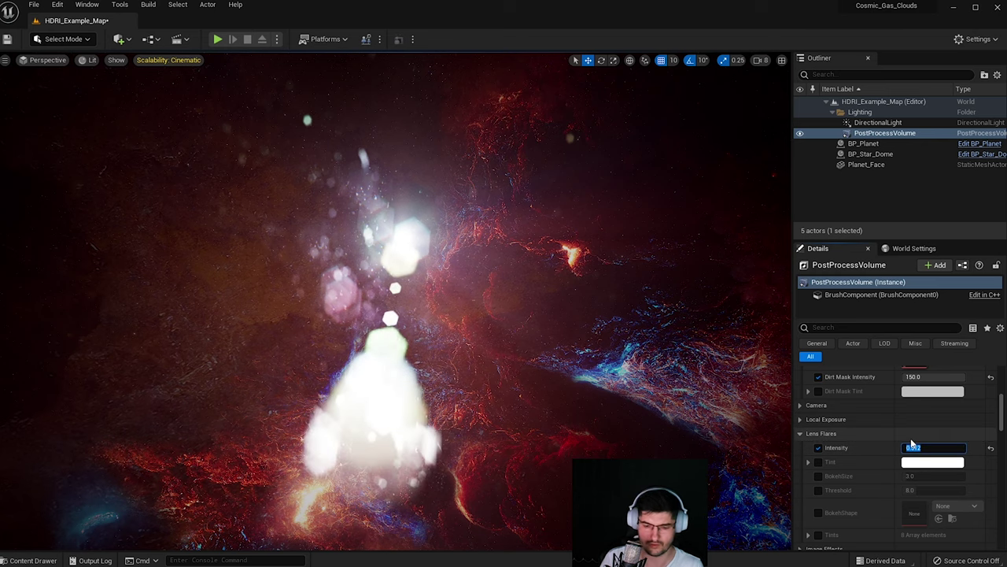
{"action": "type", "text": "0.005"}
{"action": "key", "text": "Return"}
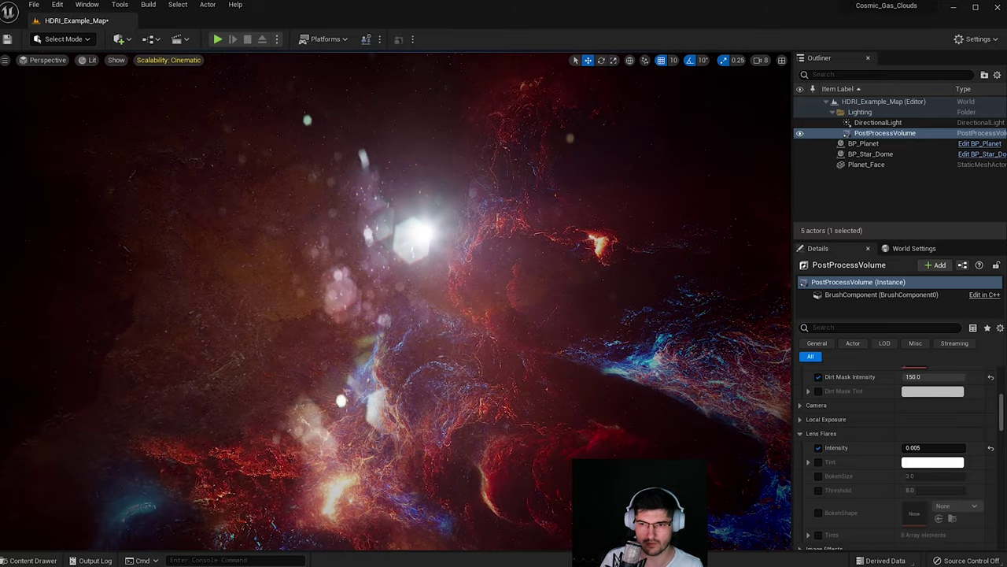
- Try a purple tint on the lens flares, cancel the colour change and collapse the Lens Flares settings
{"action": "scroll", "coordinate": [865, 472], "scroll_direction": "down", "scroll_amount": 1}
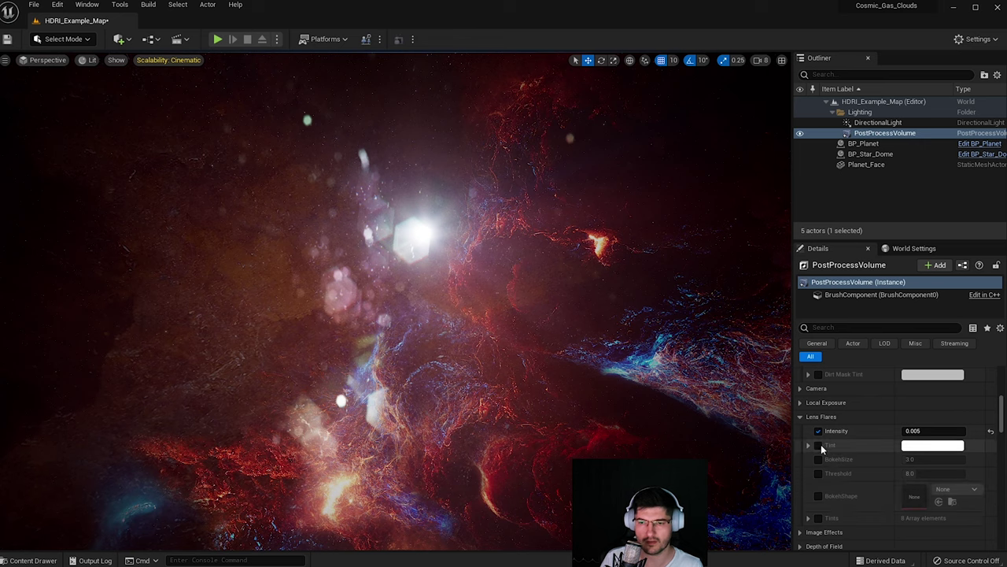
{"action": "left_click", "coordinate": [909, 448]}
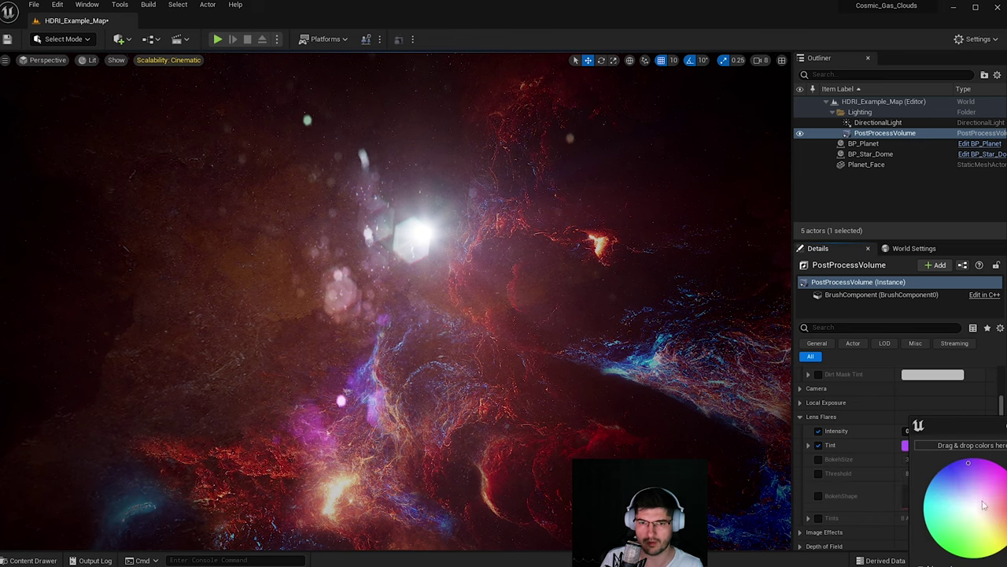
{"action": "key", "text": "Escape"}
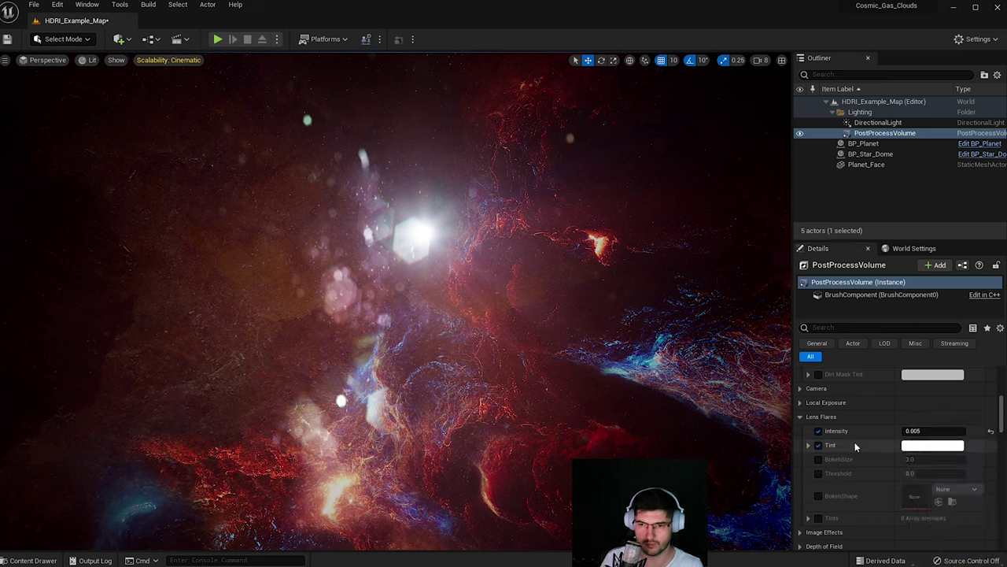
{"action": "left_click", "coordinate": [802, 417]}
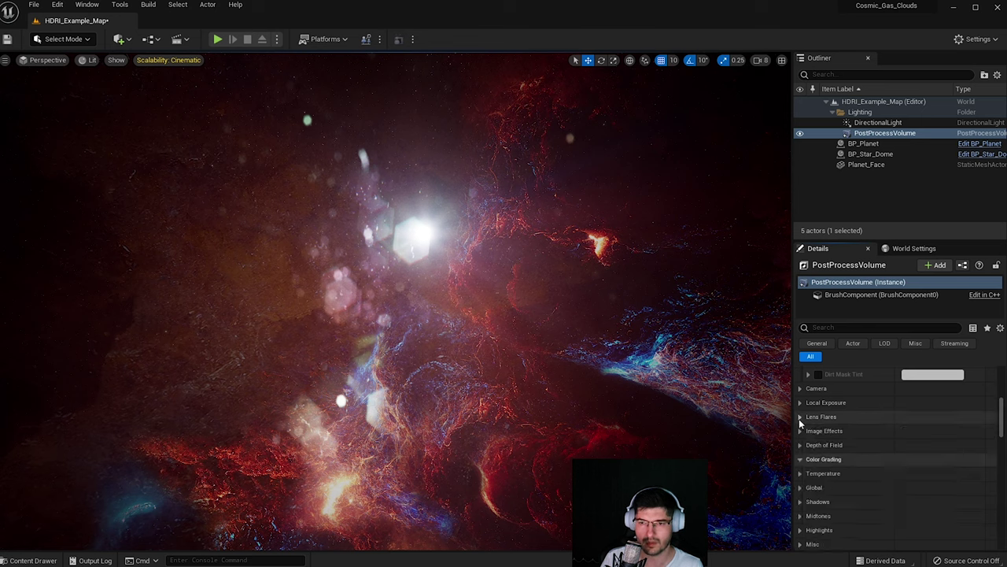
- Expand Image Effects, try a Vignette Intensity of 2 while looking around the scene, and set it back to 1
{"action": "left_click", "coordinate": [800, 431]}
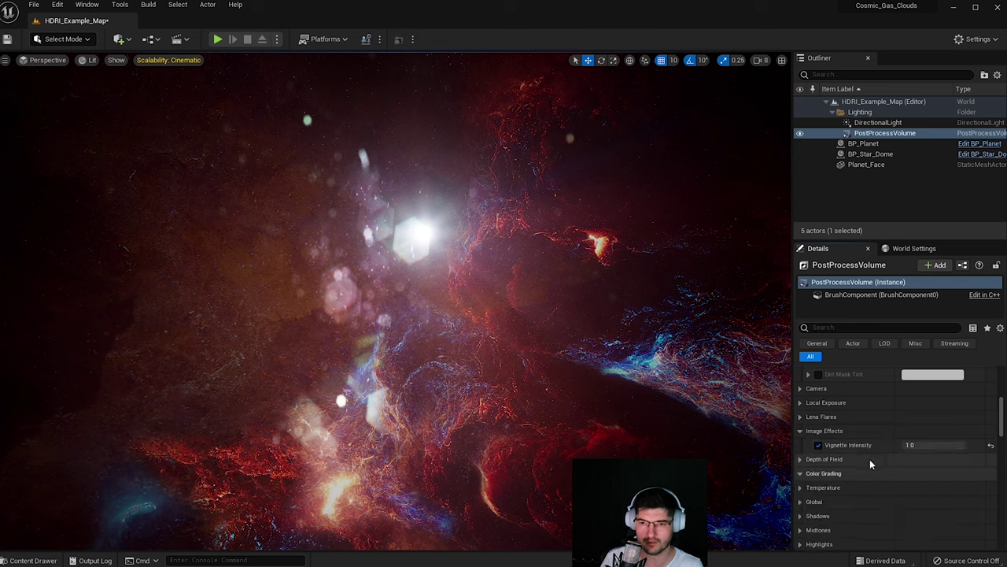
{"action": "right_click_drag", "start_coordinate": [441, 354], "coordinate": [732, 373]}
{"action": "right_click_drag", "start_coordinate": [551, 295], "coordinate": [613, 280]}
{"action": "left_click", "coordinate": [933, 445]}
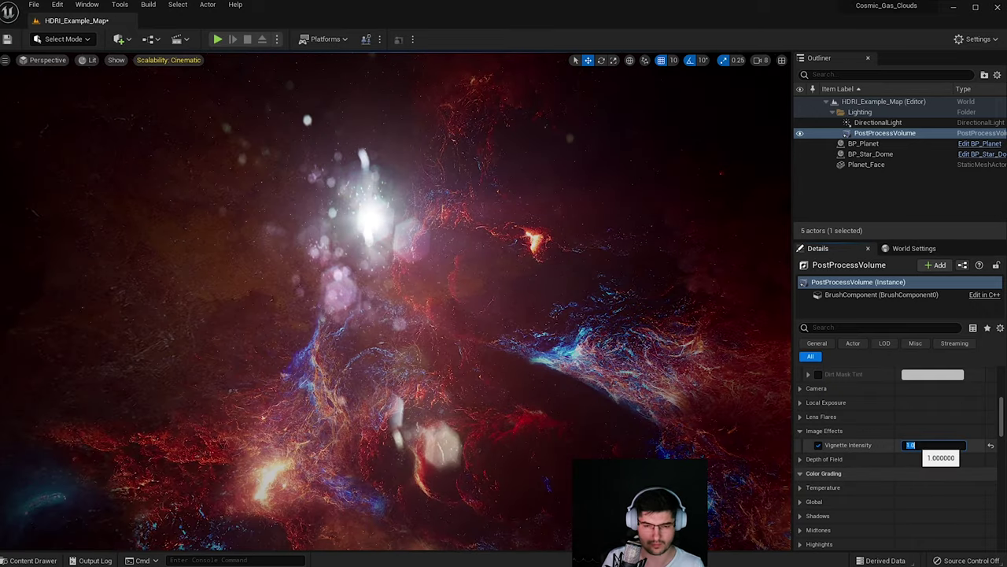
{"action": "type", "text": "2"}
{"action": "key", "text": "Return"}
{"action": "right_click_drag", "start_coordinate": [669, 352], "coordinate": [723, 345]}
{"action": "type", "text": "1"}
{"action": "key", "text": "Return"}
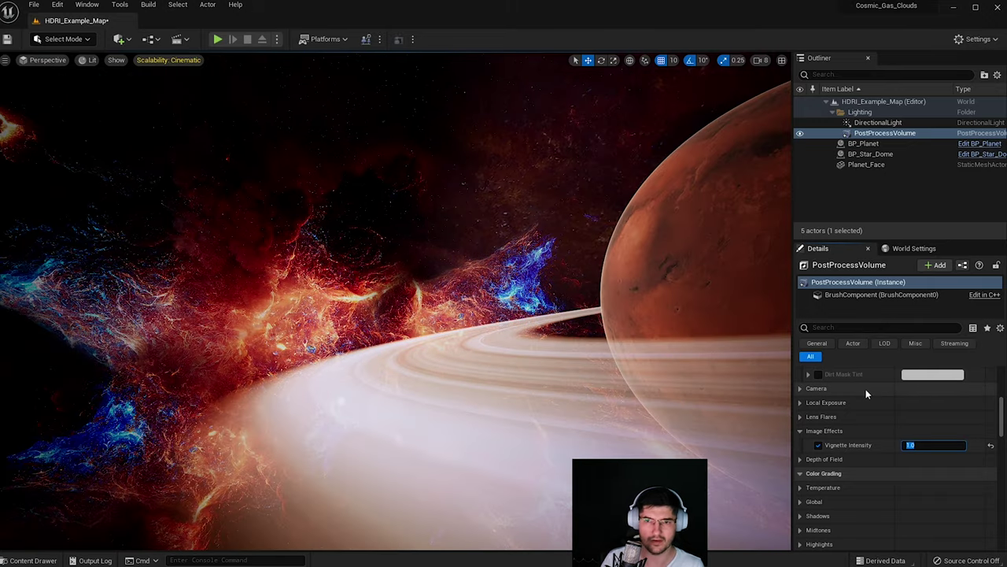
{"action": "right_click_drag", "start_coordinate": [629, 331], "coordinate": [519, 328]}
{"action": "right_click_drag", "start_coordinate": [598, 307], "coordinate": [424, 291]}
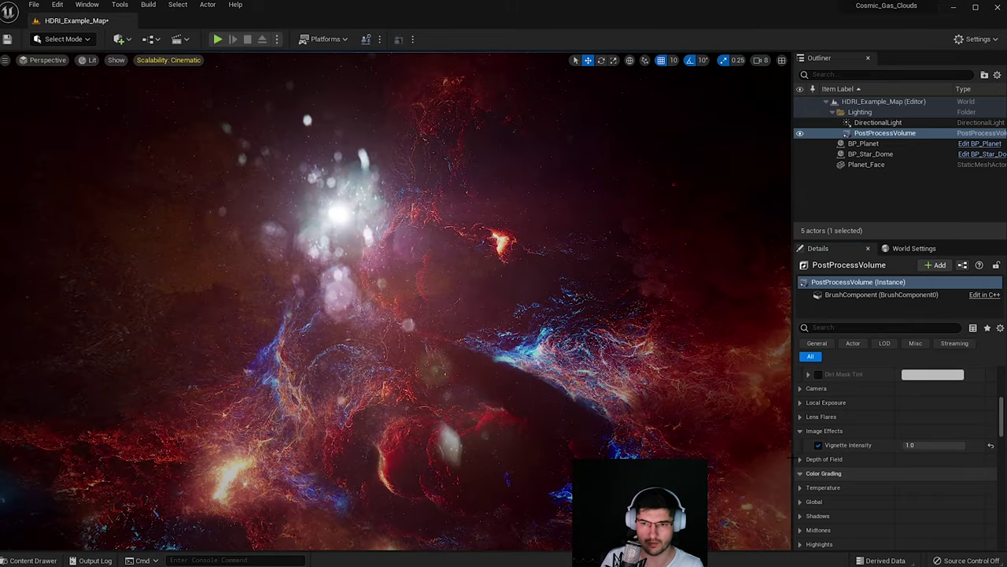
- Review the PostProcessVolume's Color Grading, Film, Global Illumination, Reflections and Film Grain settings
{"action": "scroll", "coordinate": [834, 481], "scroll_direction": "down", "scroll_amount": 4}
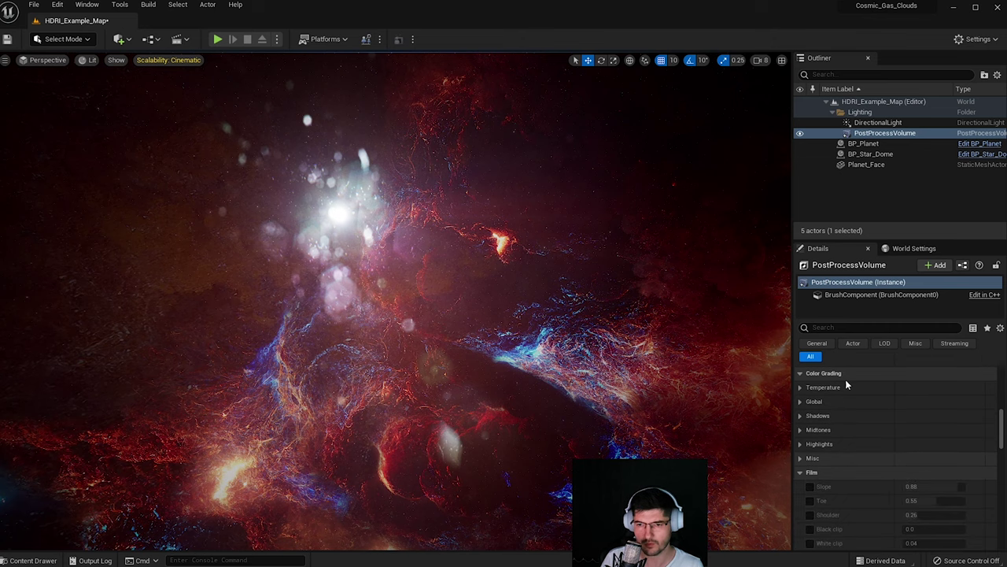
{"action": "scroll", "coordinate": [848, 412], "scroll_direction": "down", "scroll_amount": 8}
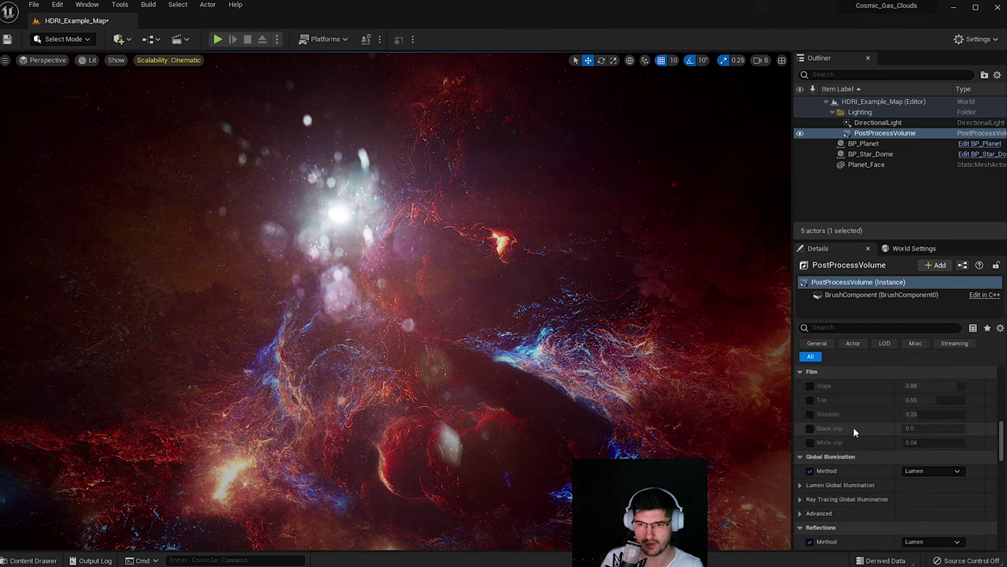
{"action": "scroll", "coordinate": [856, 431], "scroll_direction": "down", "scroll_amount": 3}
{"action": "scroll", "coordinate": [862, 430], "scroll_direction": "up", "scroll_amount": 8}
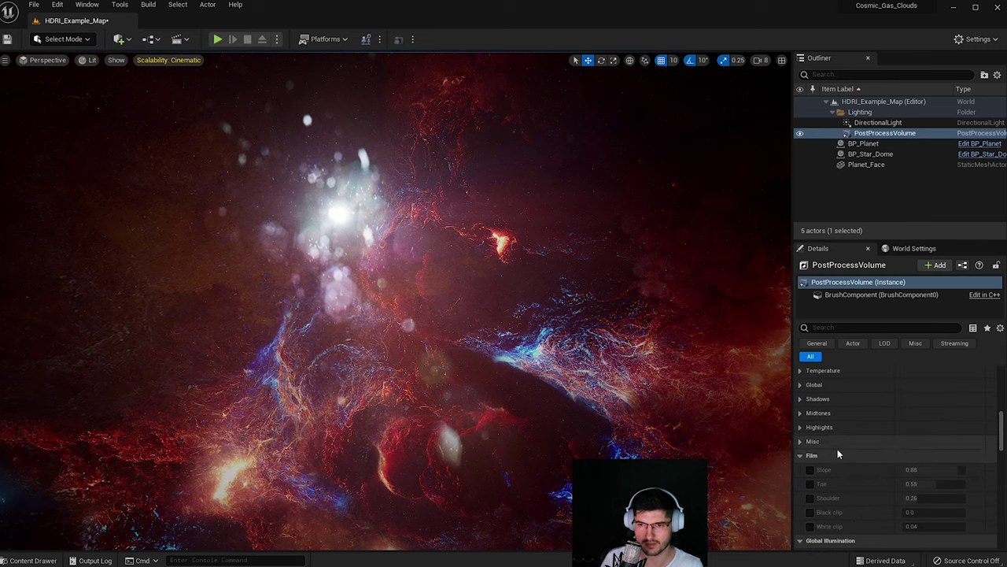
{"action": "scroll", "coordinate": [805, 432], "scroll_direction": "down", "scroll_amount": 10}
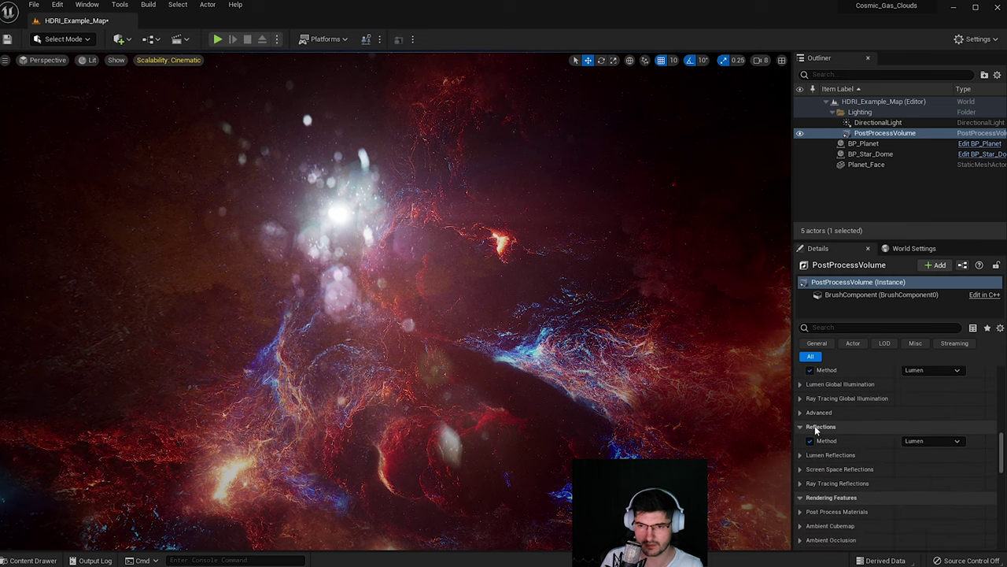
{"action": "scroll", "coordinate": [816, 466], "scroll_direction": "down", "scroll_amount": 3}
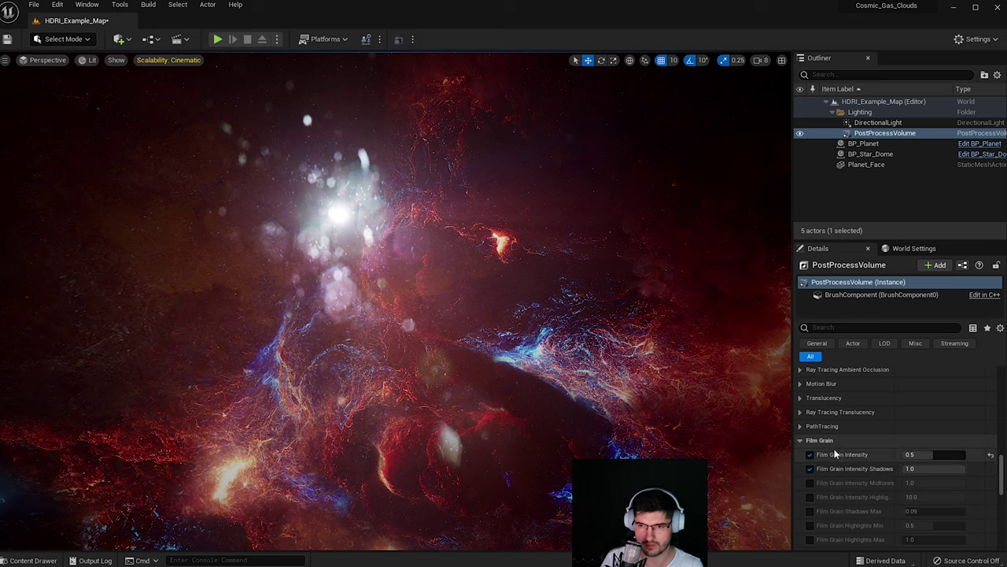
{"action": "left_click", "coordinate": [809, 421]}
{"action": "scroll", "coordinate": [826, 459], "scroll_direction": "down", "scroll_amount": 1}
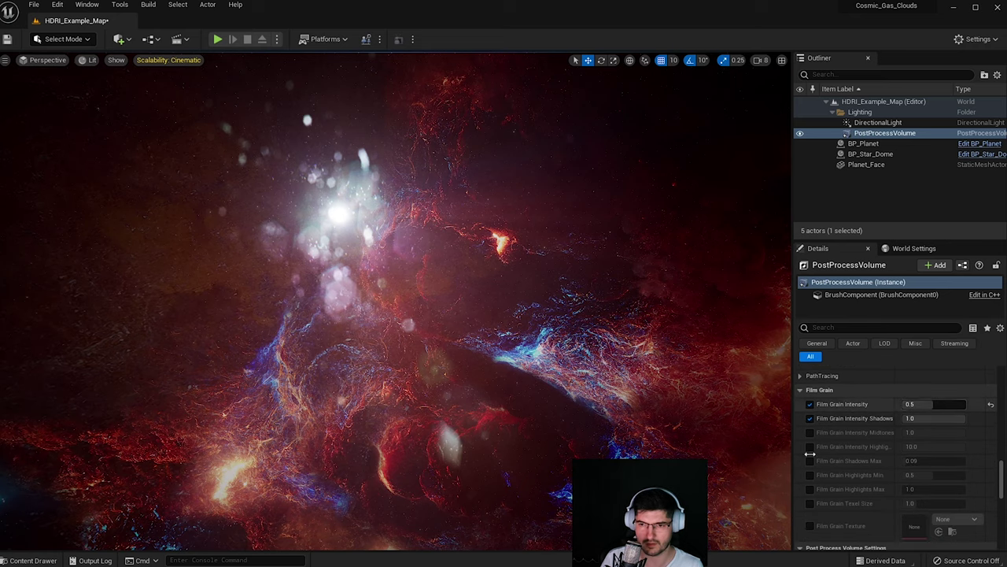
- Try a Film Grain Intensity of 5 while looking at the planet and its rings, and set it back to 0.5
{"action": "right_click_drag", "start_coordinate": [693, 396], "coordinate": [657, 396]}
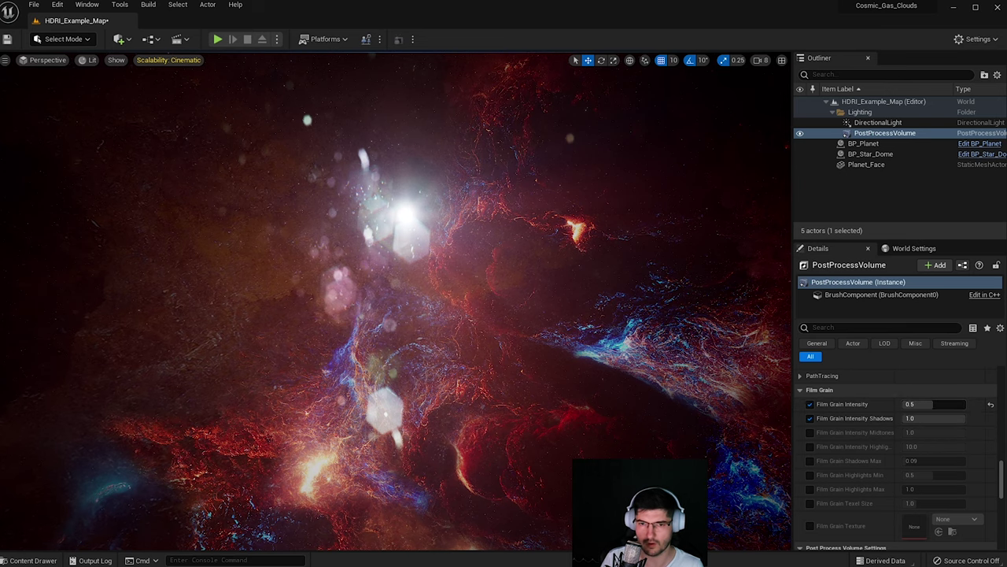
{"action": "right_click_drag", "start_coordinate": [701, 405], "coordinate": [630, 405]}
{"action": "right_click_drag", "start_coordinate": [563, 388], "coordinate": [670, 332]}
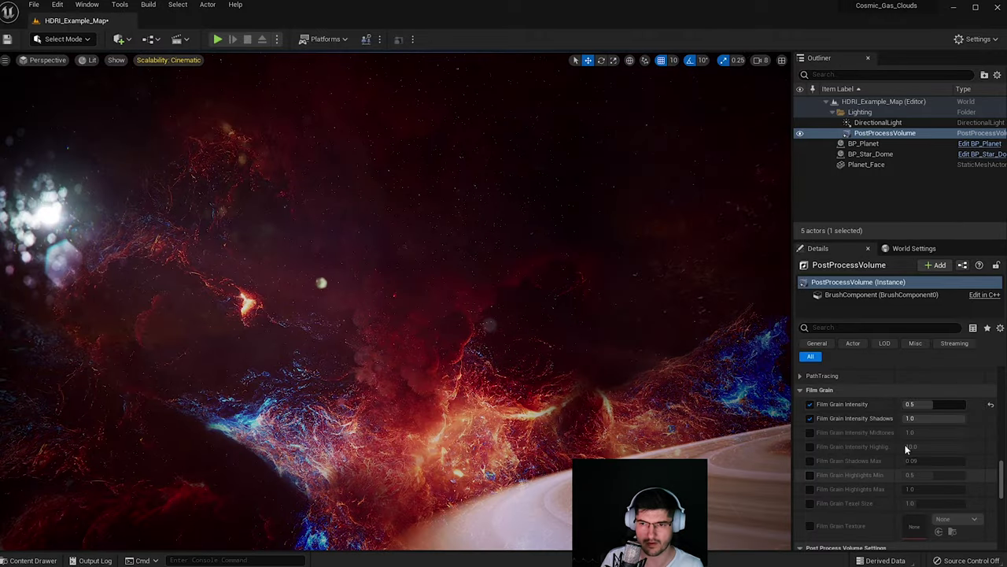
{"action": "right_click_drag", "start_coordinate": [686, 412], "coordinate": [686, 413]}
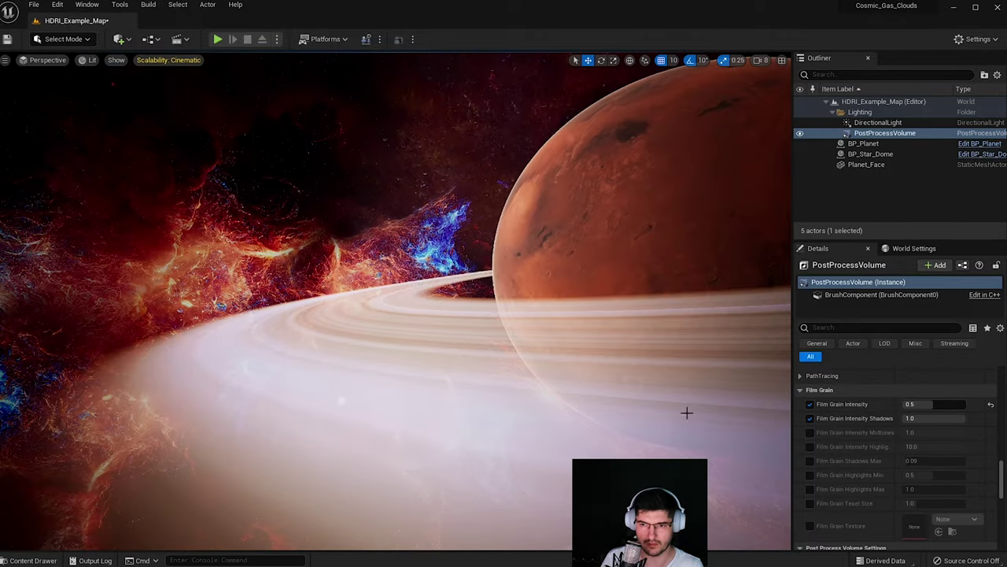
{"action": "left_click_drag", "start_coordinate": [965, 404], "coordinate": [903, 403]}
{"action": "left_click", "coordinate": [946, 405]}
{"action": "type", "text": "5"}
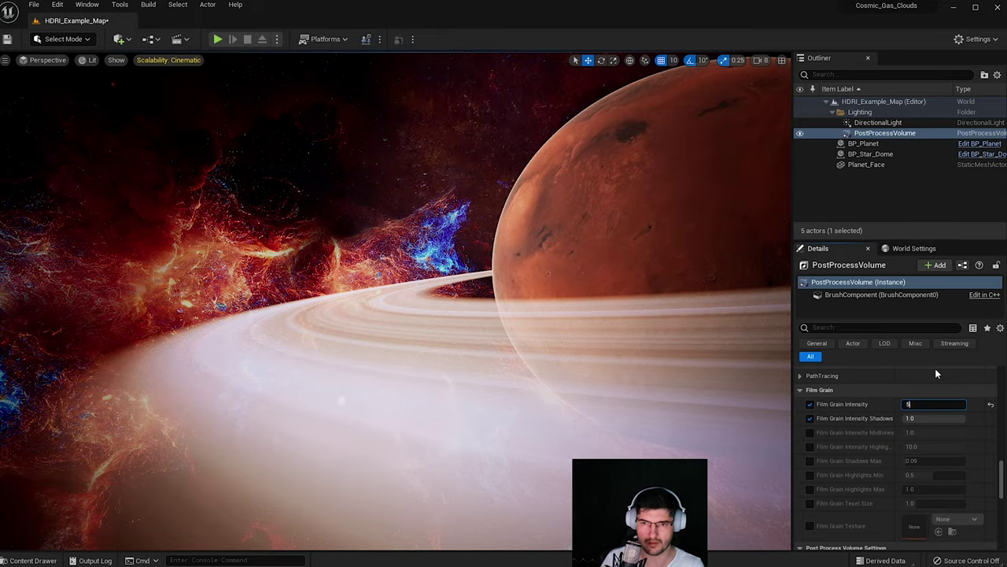
{"action": "key", "text": "Return"}
{"action": "right_click_drag", "start_coordinate": [620, 340], "coordinate": [578, 324]}
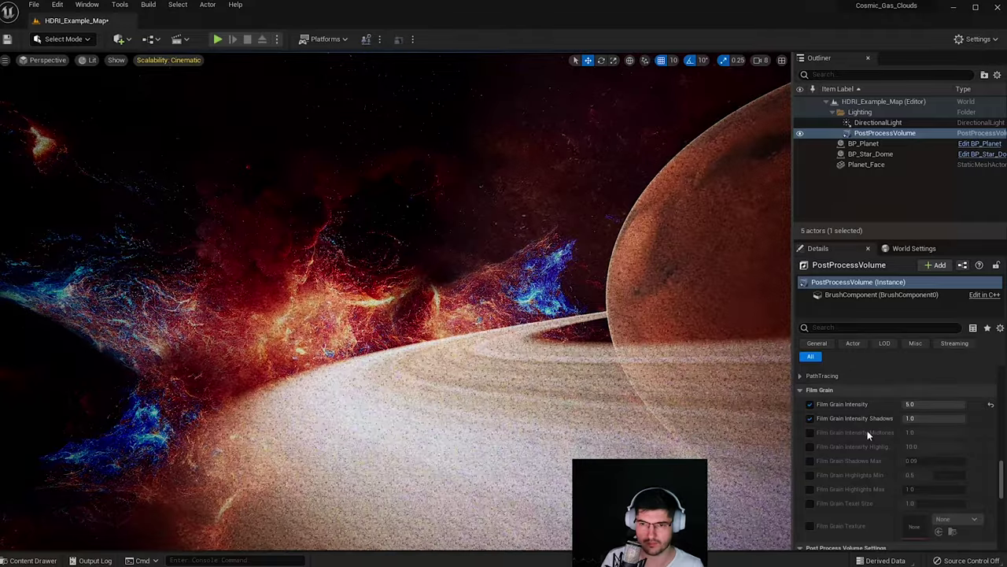
{"action": "left_click", "coordinate": [933, 403]}
{"action": "type", "text": "0.5"}
{"action": "key", "text": "Return"}
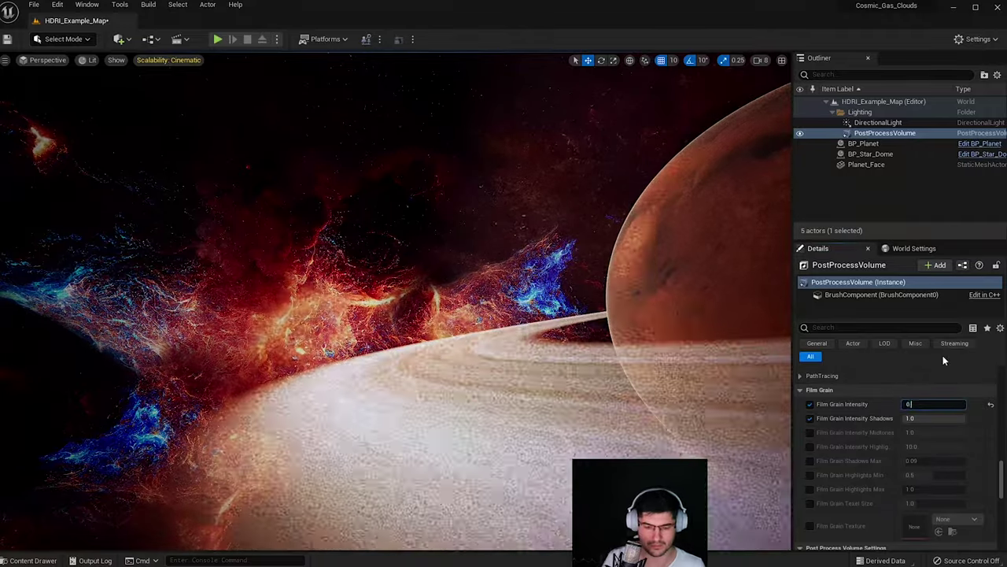
- Turn off Infinite Extent (Unbound) for the PostProcessVolume to compare the scene without its effects, turn it back on and look around
{"action": "right_click_drag", "start_coordinate": [621, 335], "coordinate": [441, 311]}
{"action": "scroll", "coordinate": [923, 434], "scroll_direction": "down", "scroll_amount": 5}
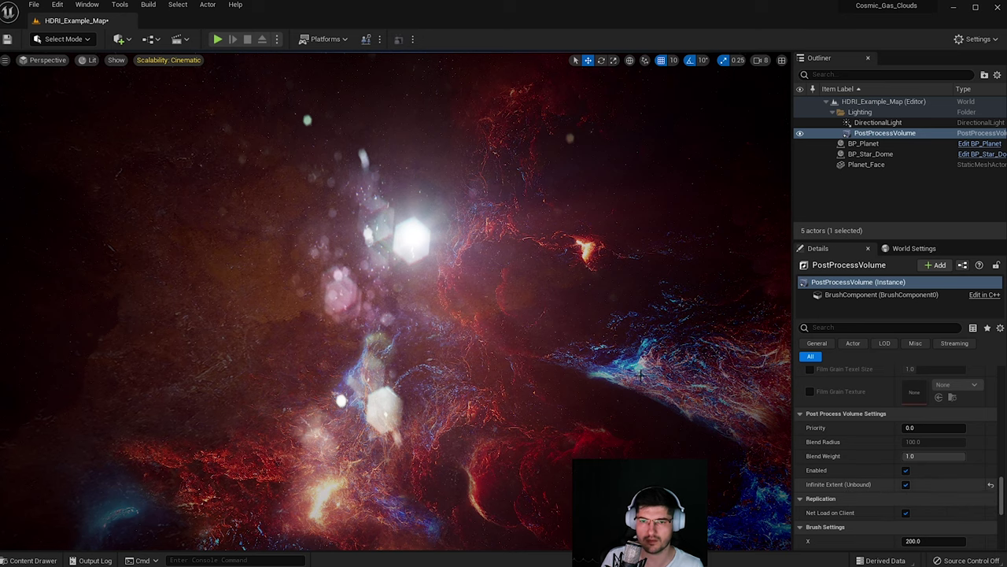
{"action": "right_click_drag", "start_coordinate": [491, 239], "coordinate": [409, 256]}
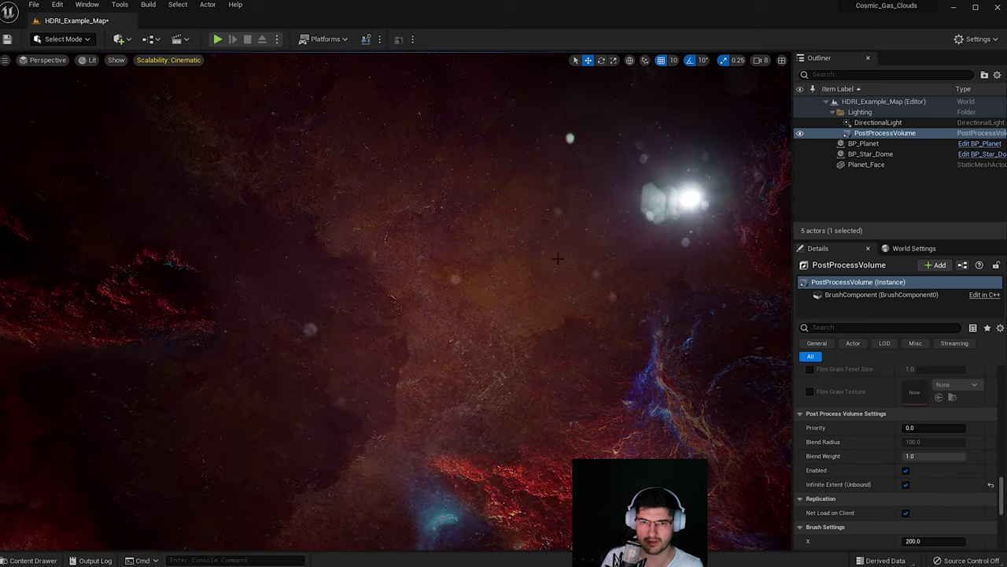
{"action": "right_click_drag", "start_coordinate": [558, 258], "coordinate": [622, 263]}
{"action": "right_click_drag", "start_coordinate": [564, 253], "coordinate": [653, 247]}
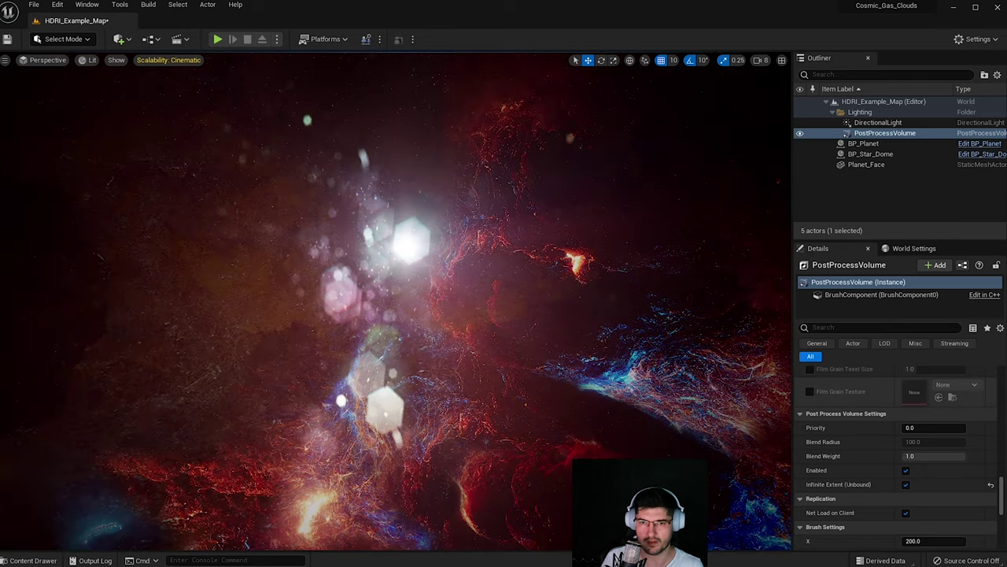
{"action": "left_click", "coordinate": [906, 484]}
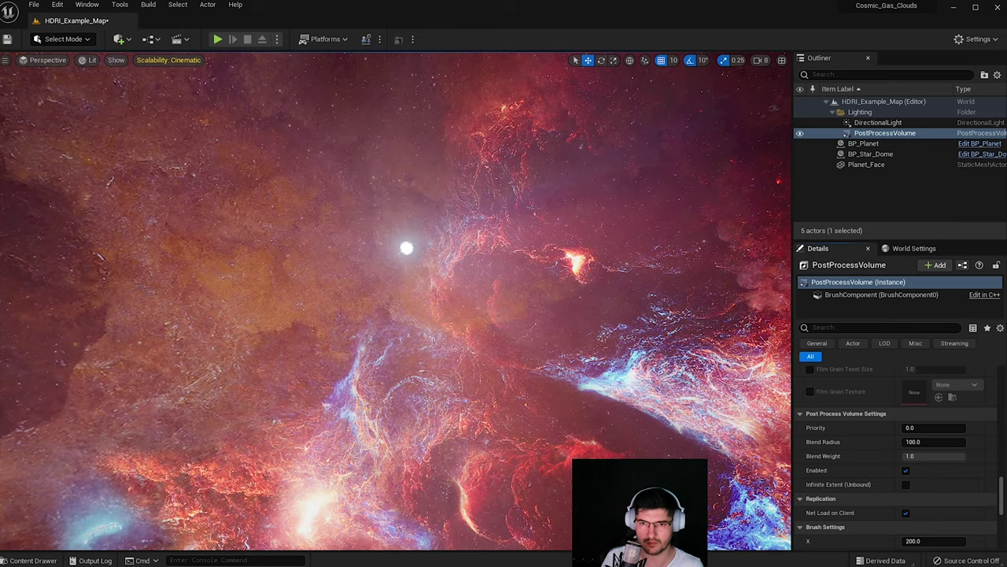
{"action": "right_click_drag", "start_coordinate": [551, 315], "coordinate": [554, 346]}
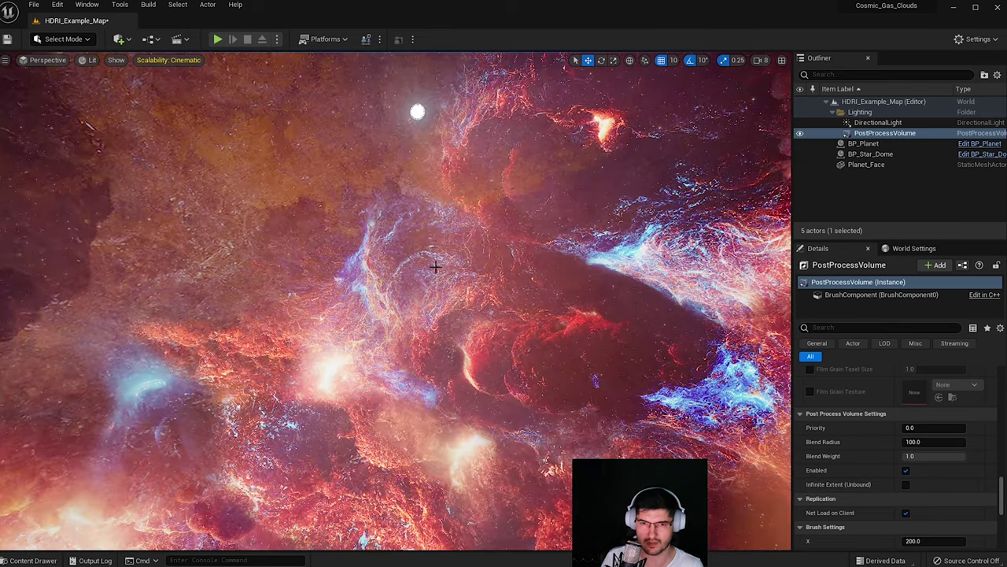
{"action": "mouse_move", "coordinate": [434, 263]}
{"action": "right_mouse_down"}
{"action": "mouse_move", "coordinate": [520, 260]}
{"action": "mouse_move", "coordinate": [425, 260]}
{"action": "right_mouse_up"}
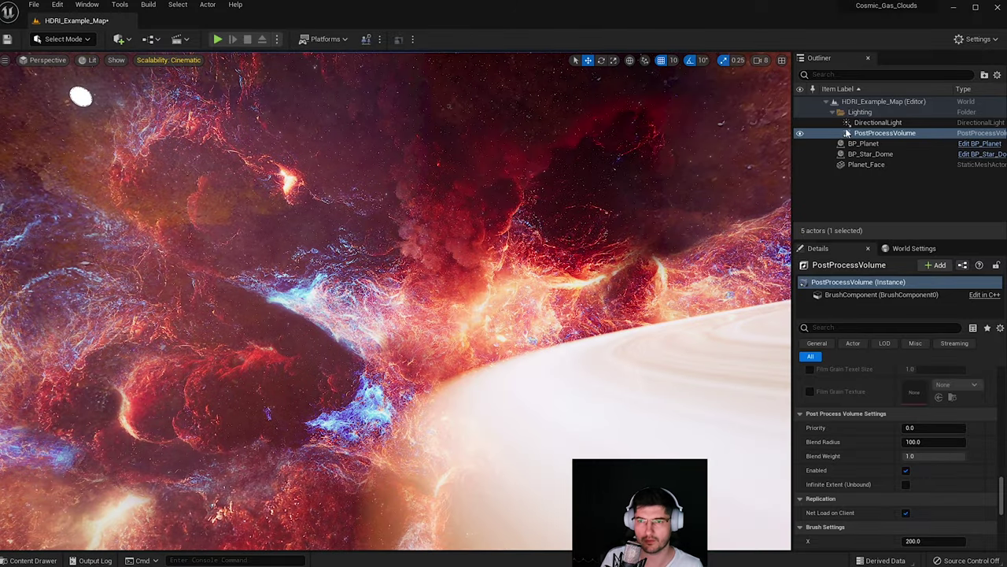
{"action": "left_click", "coordinate": [905, 484]}
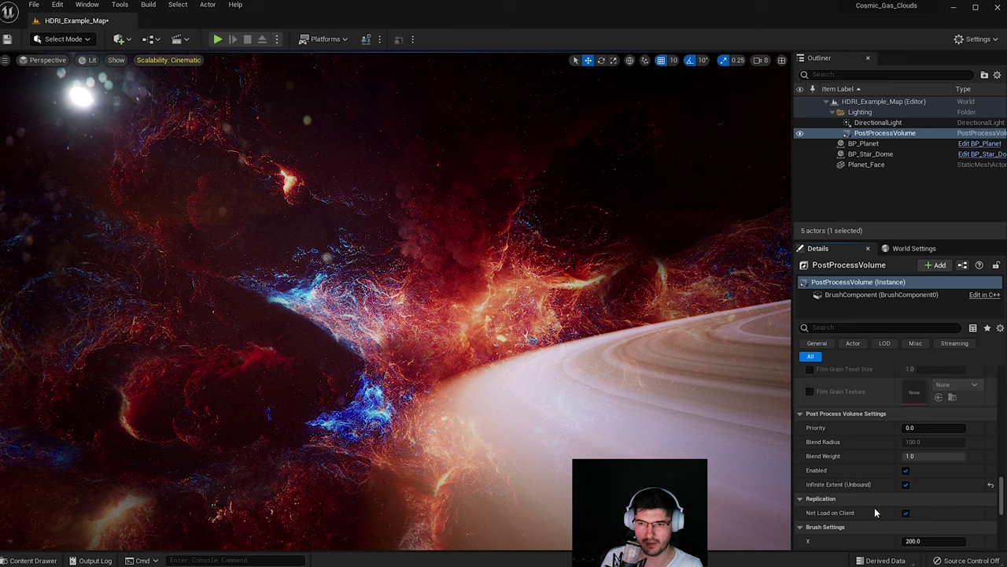
{"action": "right_click_drag", "start_coordinate": [598, 237], "coordinate": [397, 154]}
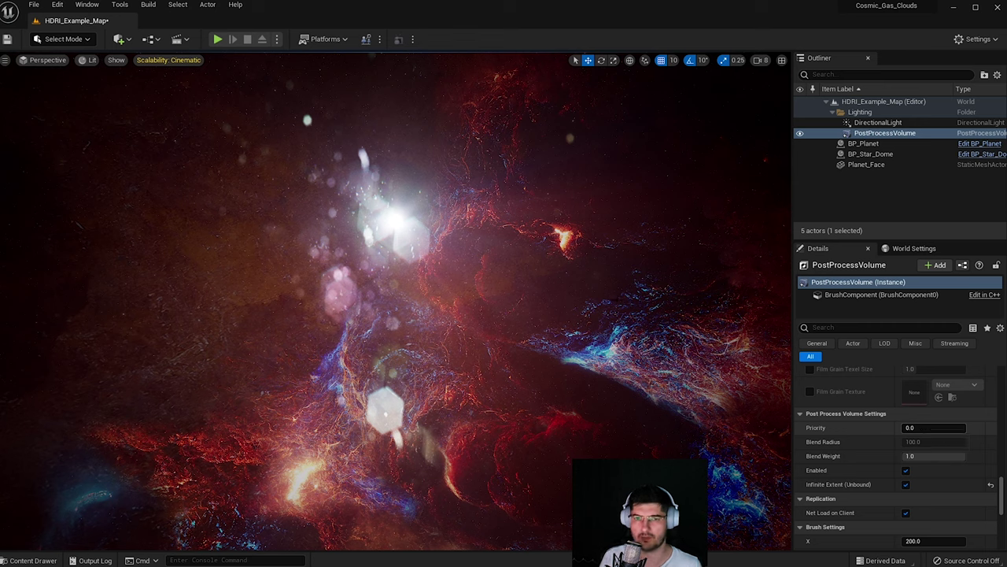
{"action": "right_click_drag", "start_coordinate": [504, 314], "coordinate": [548, 330]}
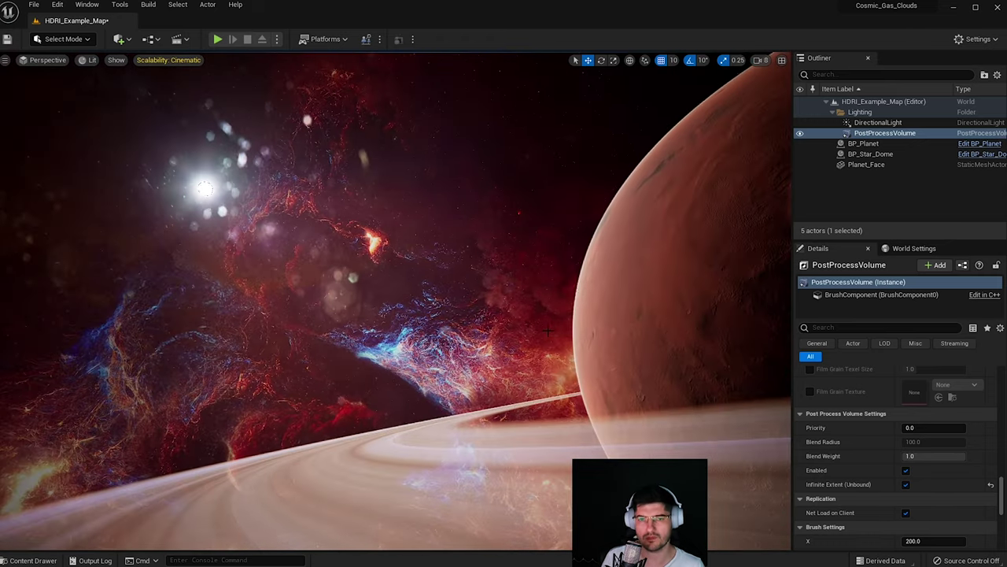